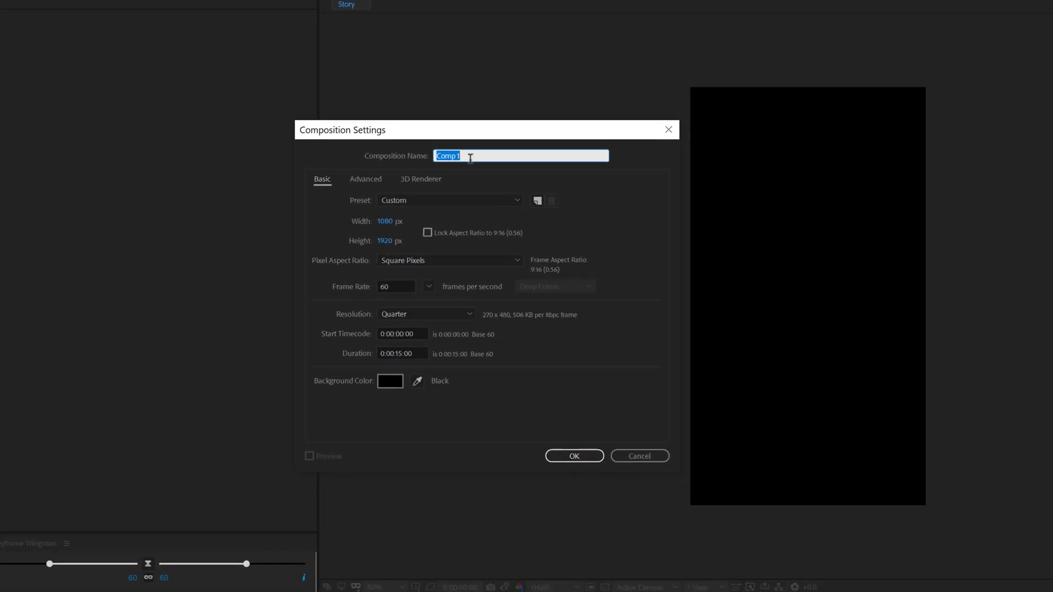
Create a composition named Media_01 and add the Image footage to it.
{"action": "type", "text": "Media_01"}
{"action": "left_click", "coordinate": [569, 450]}
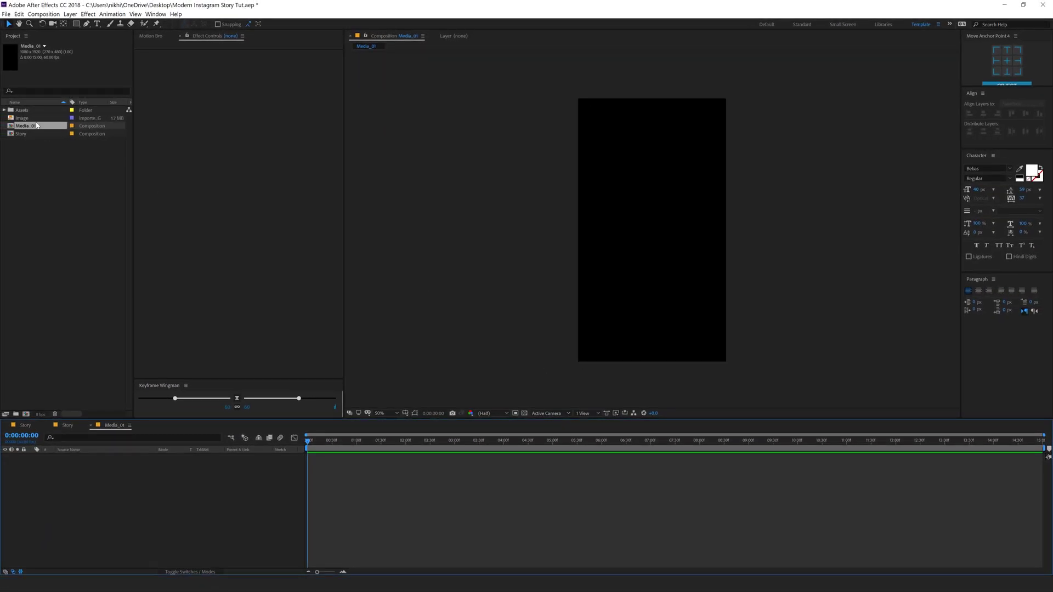
{"action": "left_click_drag", "start_coordinate": [23, 118], "coordinate": [68, 468]}
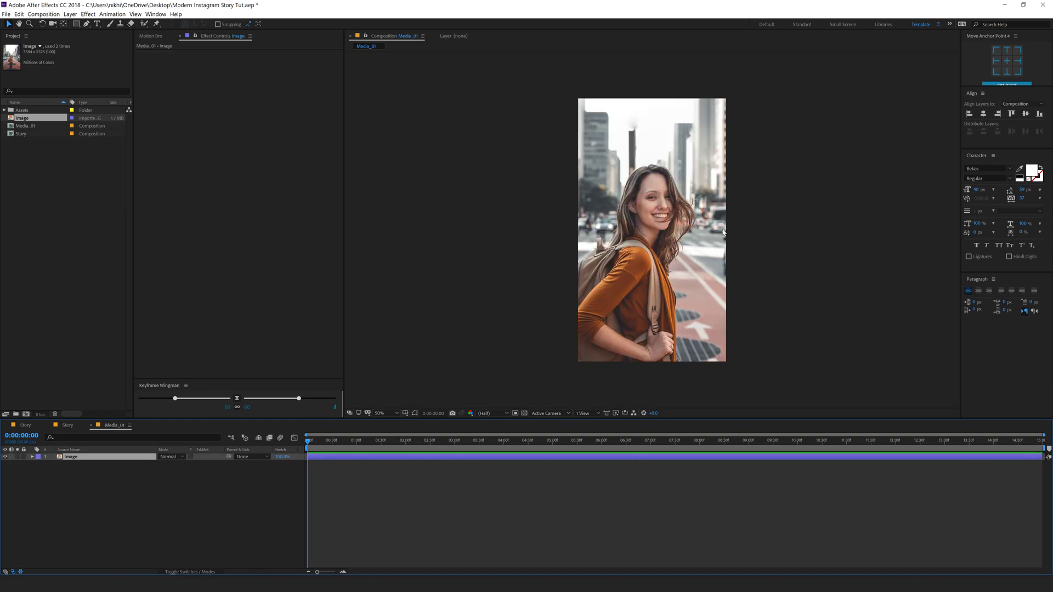
Scale down the Image layer and reposition it so the woman is framed within the Media_01 composition.
{"action": "key", "text": "s"}
{"action": "left_click_drag", "start_coordinate": [181, 464], "coordinate": [157, 464]}
{"action": "left_click_drag", "start_coordinate": [654, 276], "coordinate": [663, 284]}
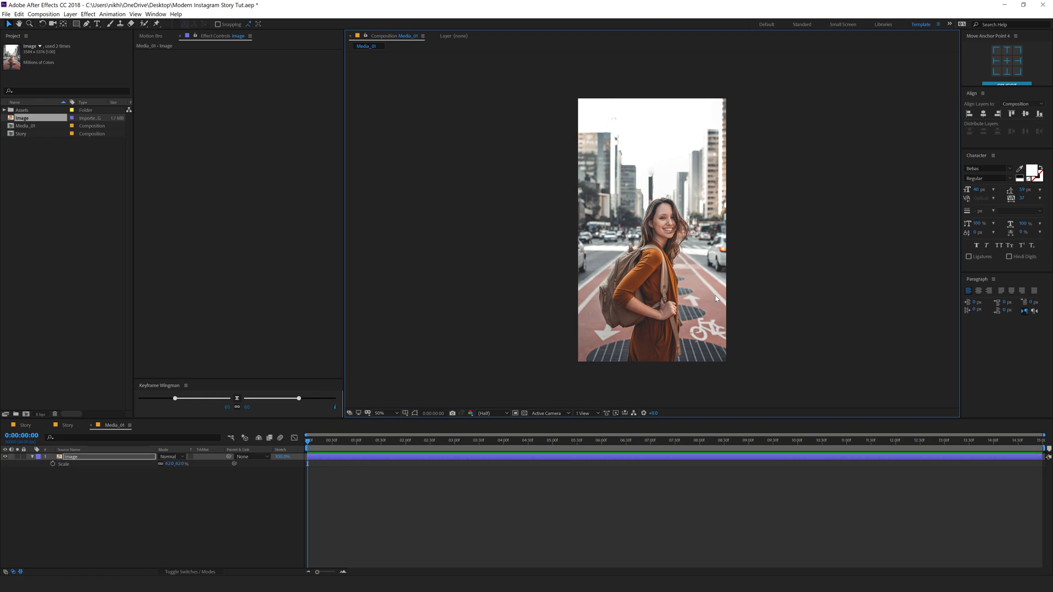
Add the Media_01 composition as a layer in the Story composition and apply the Tint effect to it.
{"action": "left_click", "coordinate": [71, 426]}
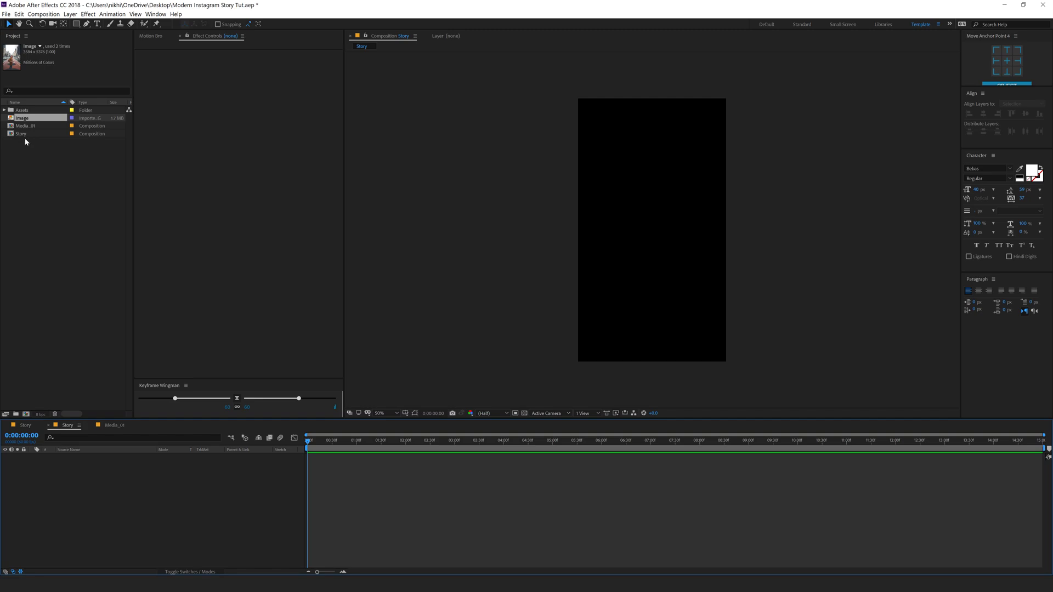
{"action": "left_click_drag", "start_coordinate": [26, 128], "coordinate": [80, 488]}
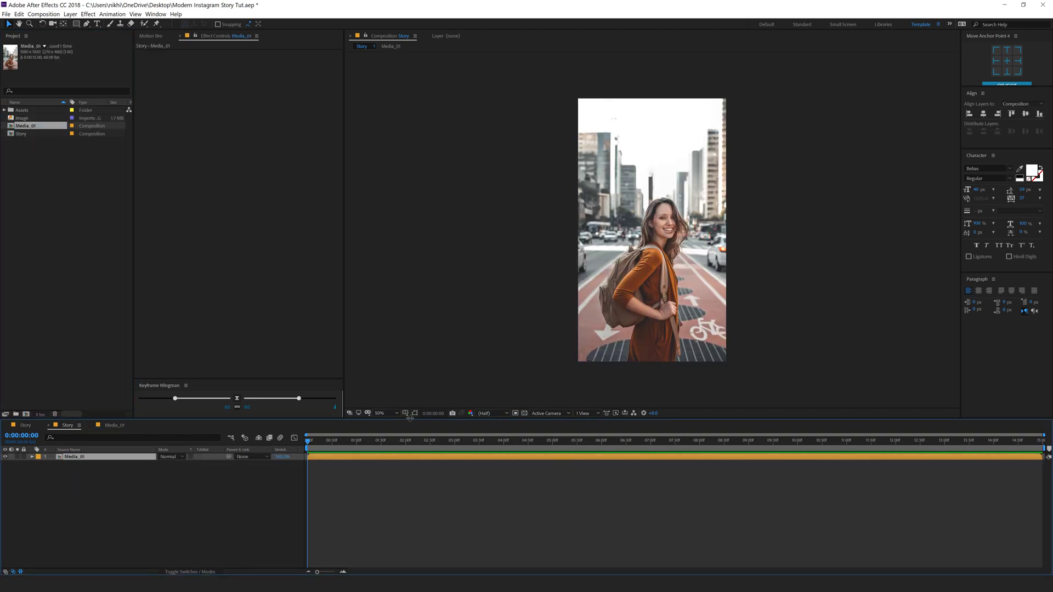
{"action": "key", "text": "ctrl+space"}
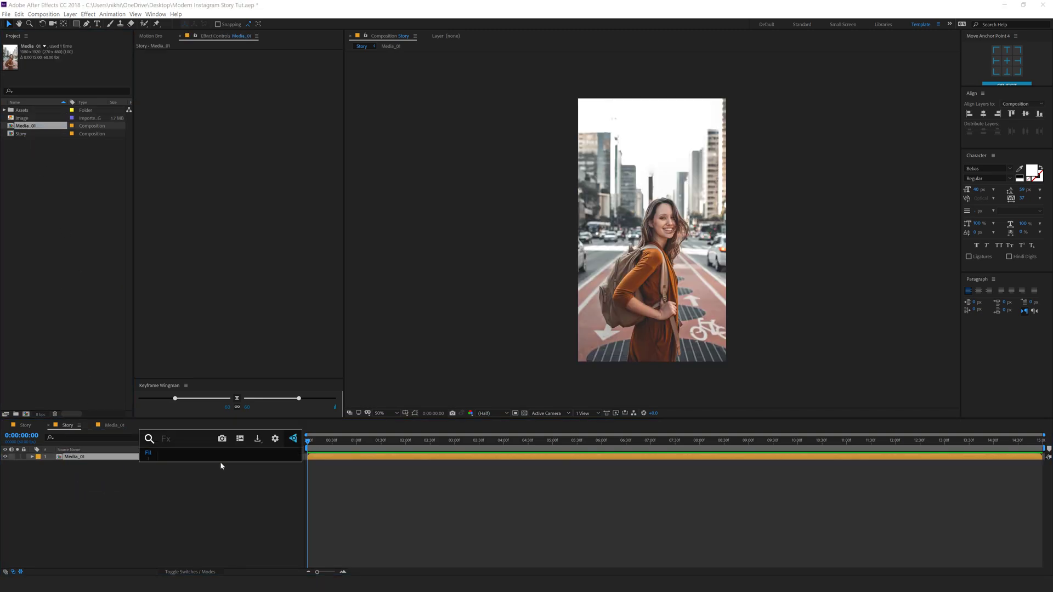
{"action": "type", "text": "tint"}
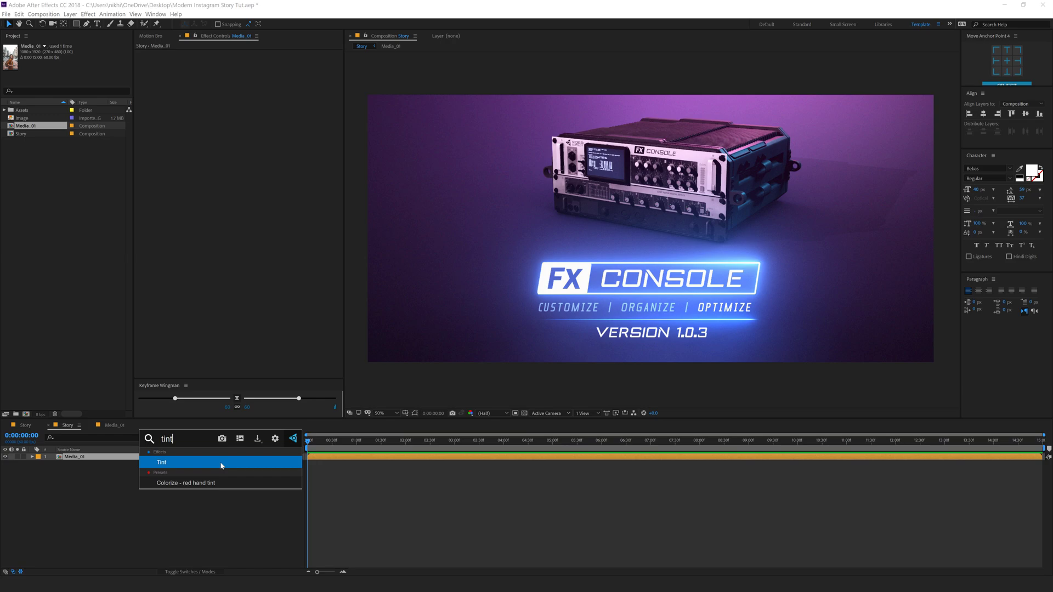
{"action": "left_click", "coordinate": [223, 464]}
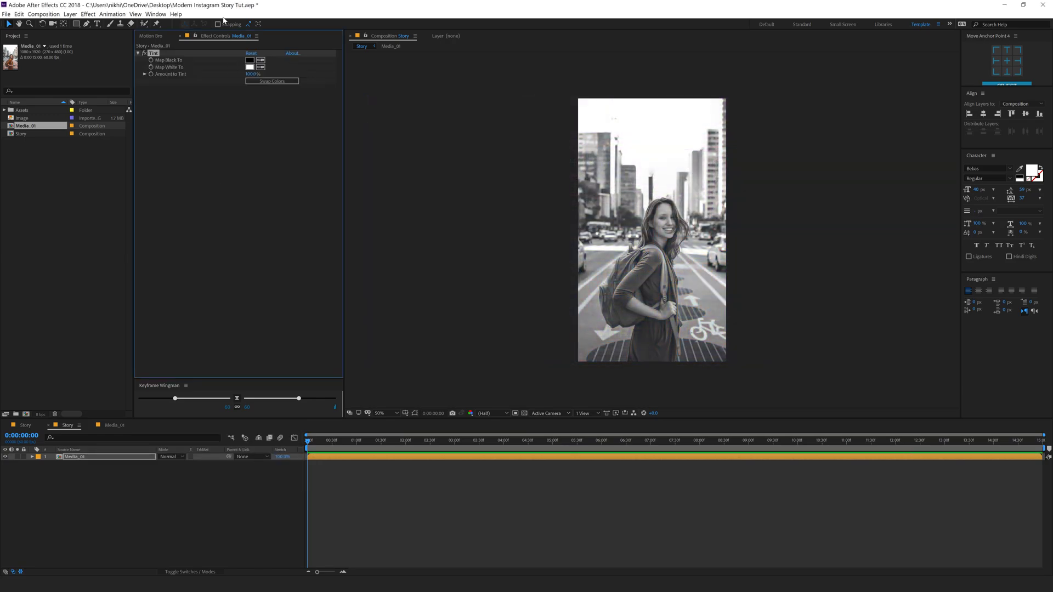
{"action": "left_click", "coordinate": [157, 15]}
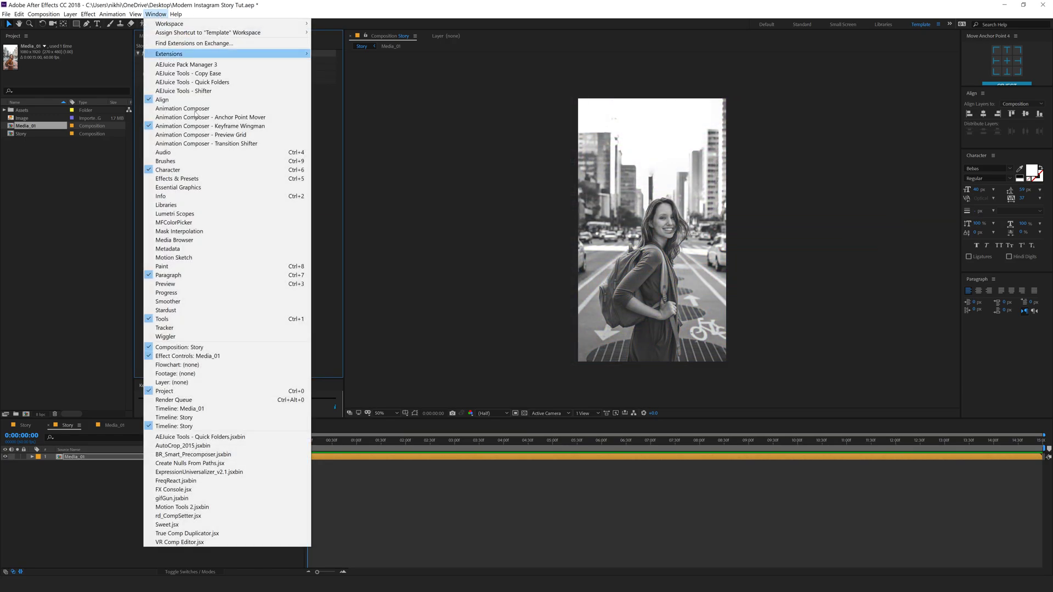
{"action": "left_click", "coordinate": [188, 178]}
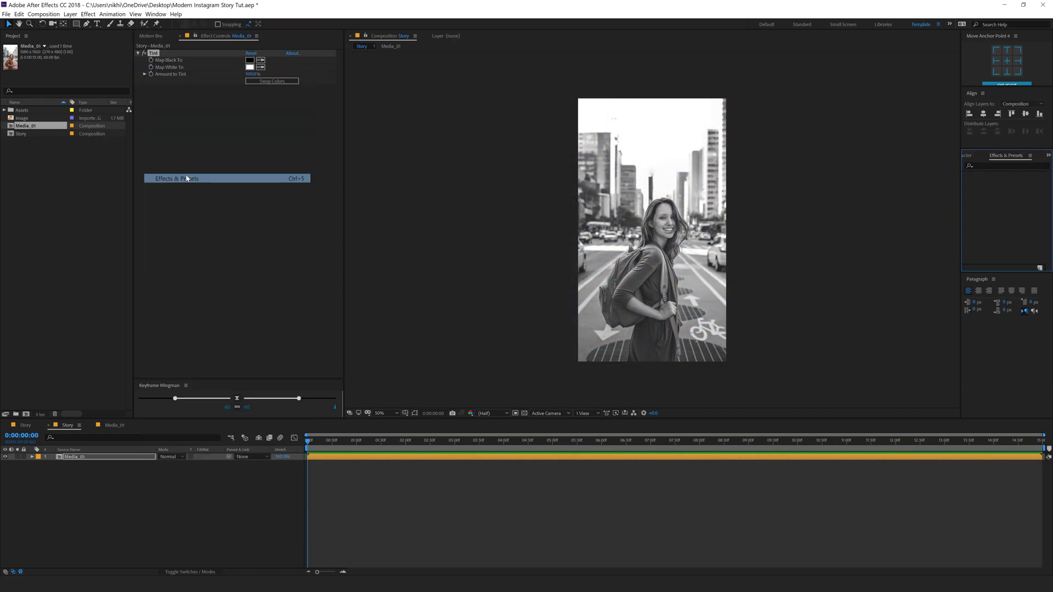
{"action": "left_click", "coordinate": [980, 165]}
{"action": "type", "text": "tint"}
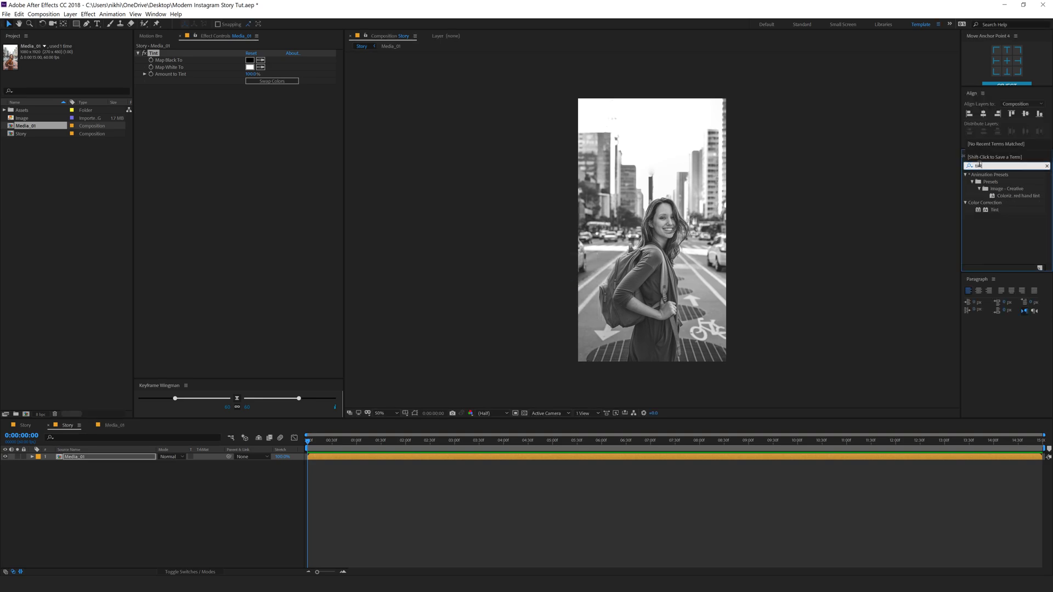
{"action": "double_click", "coordinate": [996, 210]}
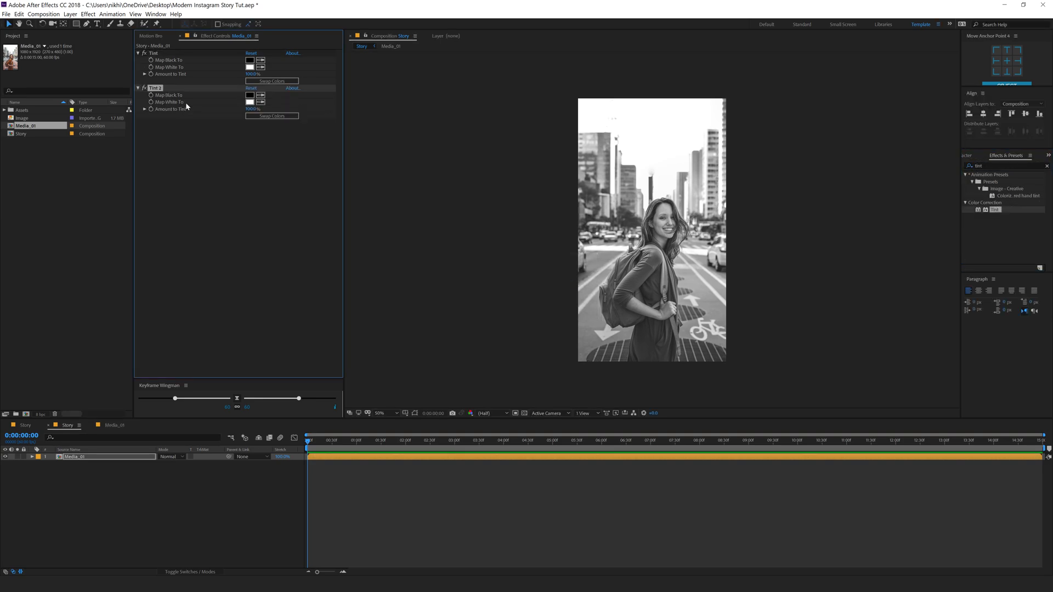
{"action": "key", "text": "Delete"}
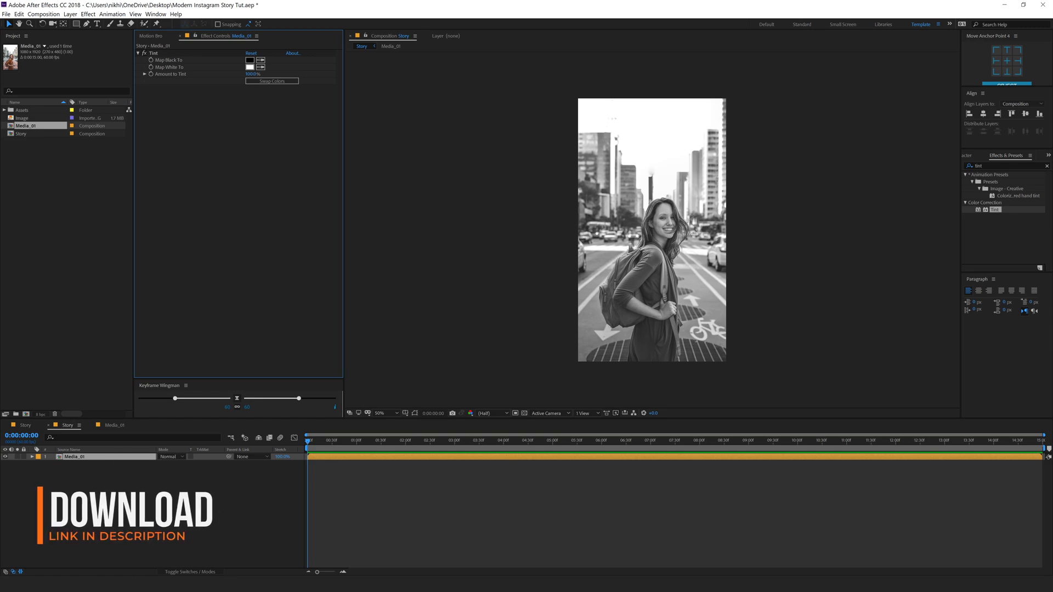
Set the Tint effect's Map White To colour to pinkish red FF1F69.
{"action": "left_click", "coordinate": [250, 67]}
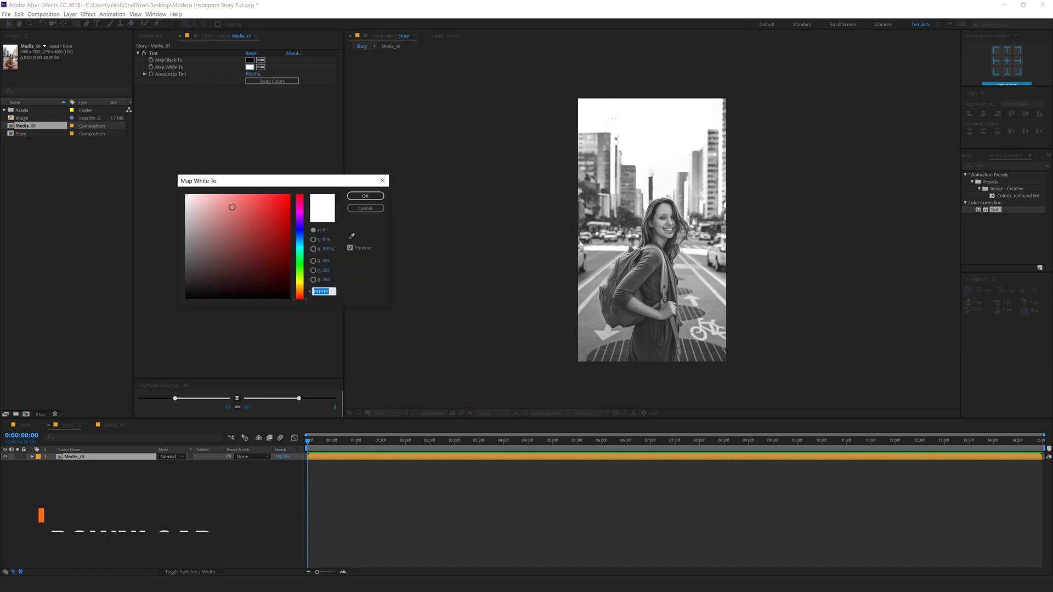
{"action": "left_click", "coordinate": [302, 203]}
{"action": "left_click_drag", "start_coordinate": [286, 200], "coordinate": [277, 186]}
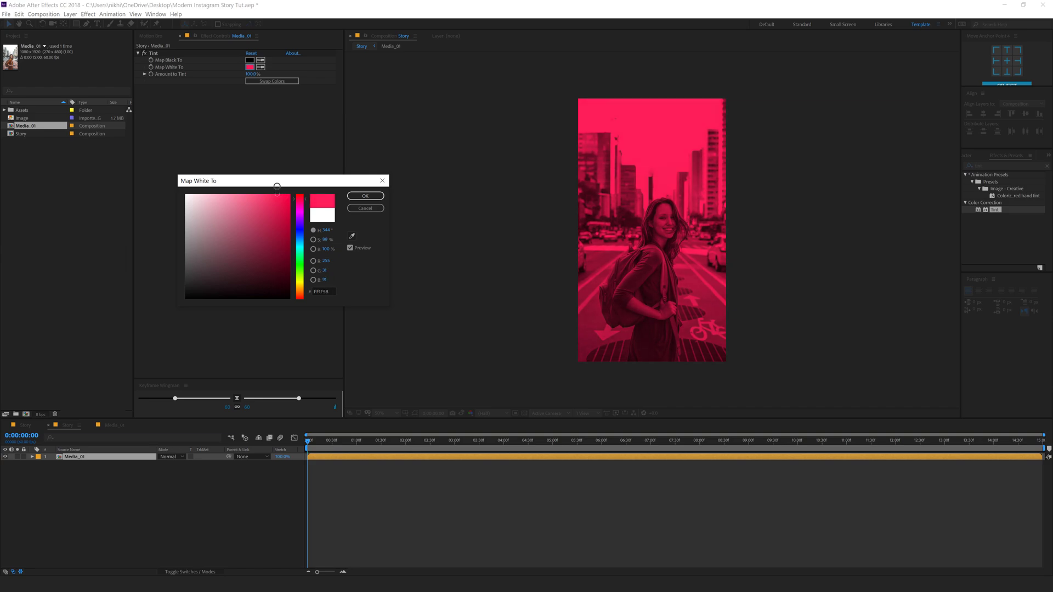
{"action": "left_click", "coordinate": [302, 202]}
{"action": "left_click_drag", "start_coordinate": [303, 202], "coordinate": [303, 201]}
{"action": "left_click", "coordinate": [365, 195]}
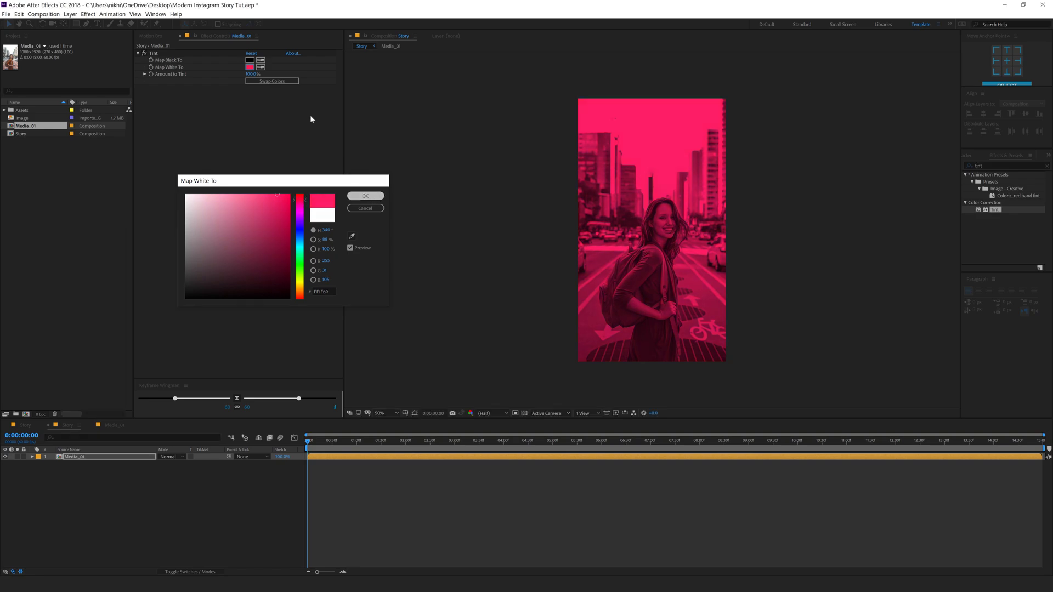
Set the Tint effect's Map Black To colour to a dark navy blue with a hue of 224°.
{"action": "left_click", "coordinate": [251, 60]}
{"action": "left_click", "coordinate": [302, 237]}
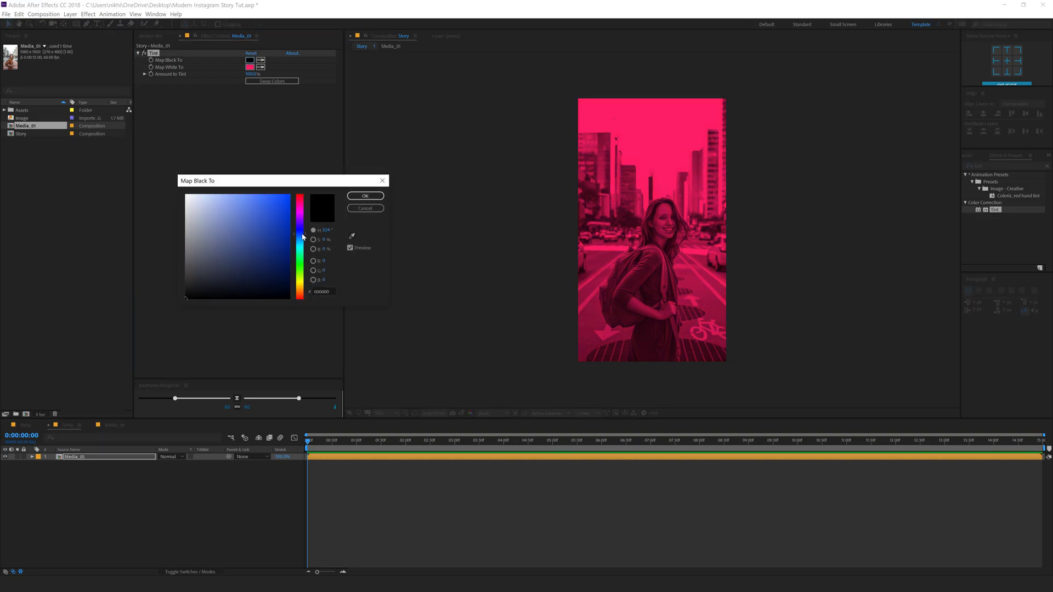
{"action": "left_click_drag", "start_coordinate": [289, 264], "coordinate": [298, 264]}
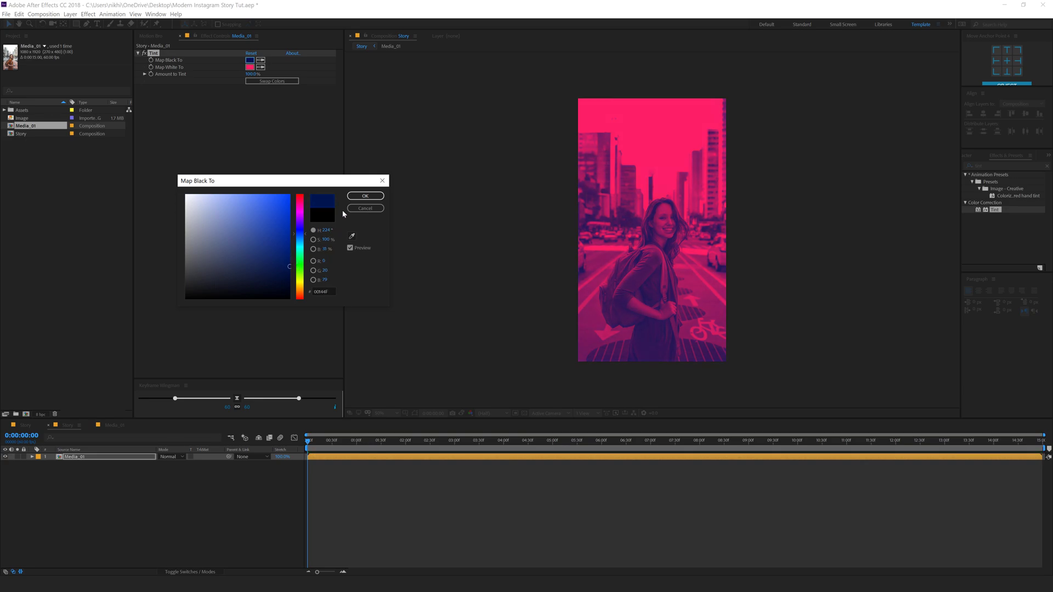
{"action": "left_click", "coordinate": [357, 196]}
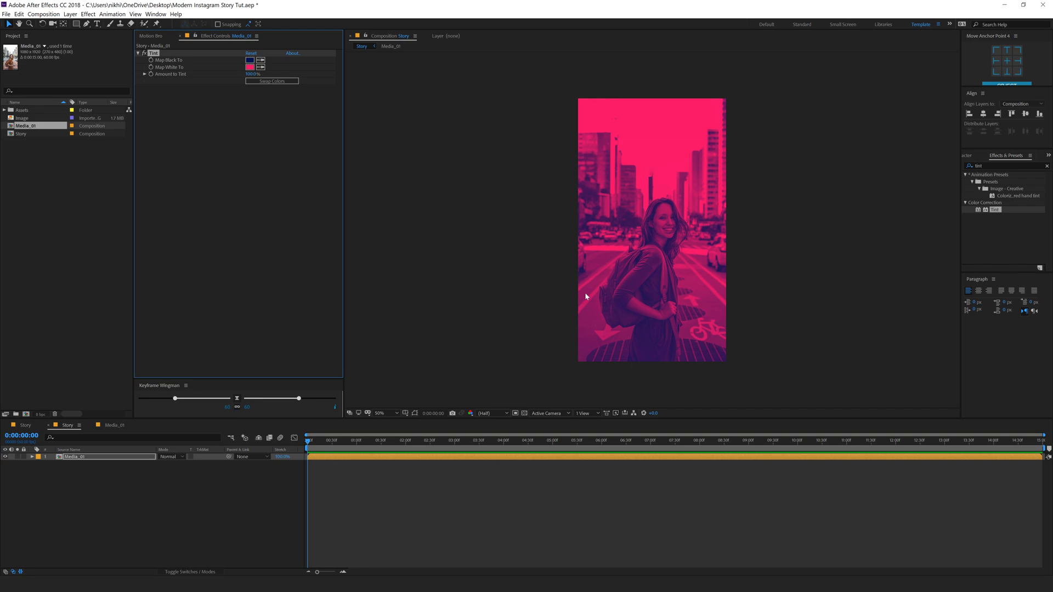
{"action": "scroll", "coordinate": [591, 245], "scroll_direction": "up", "scroll_amount": 2}
{"action": "scroll", "coordinate": [591, 245], "scroll_direction": "down", "scroll_amount": 2}
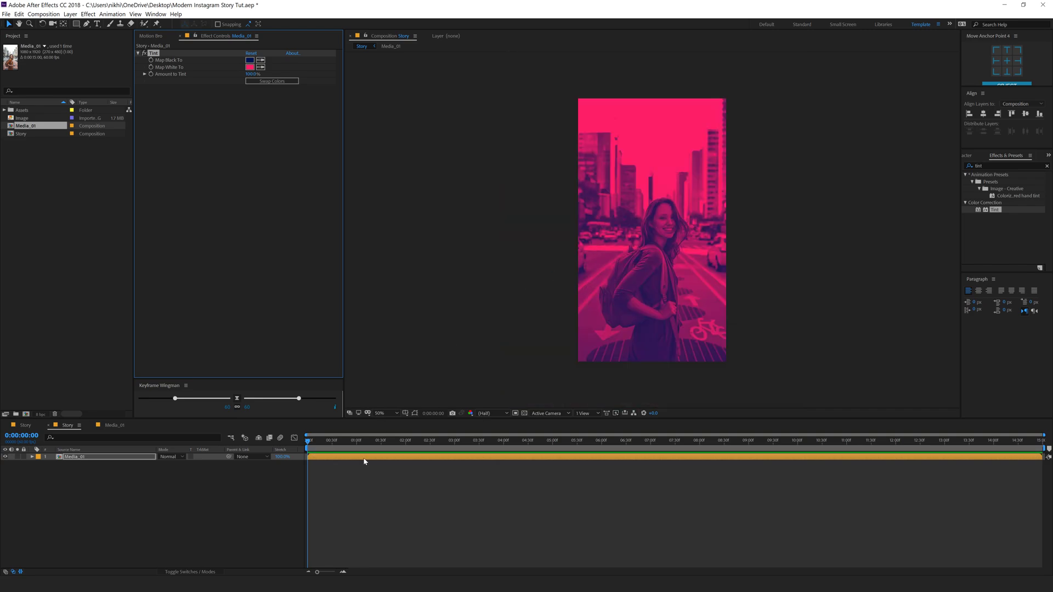
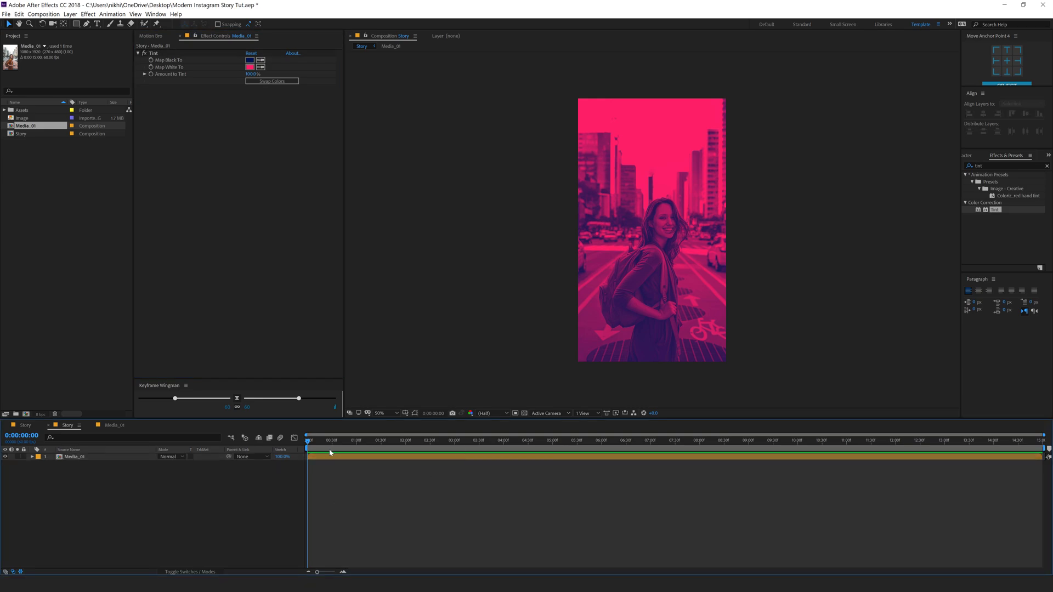
Create a new composition named Light Leaks with the existing 1080 x 1920 settings.
{"action": "left_click", "coordinate": [26, 414]}
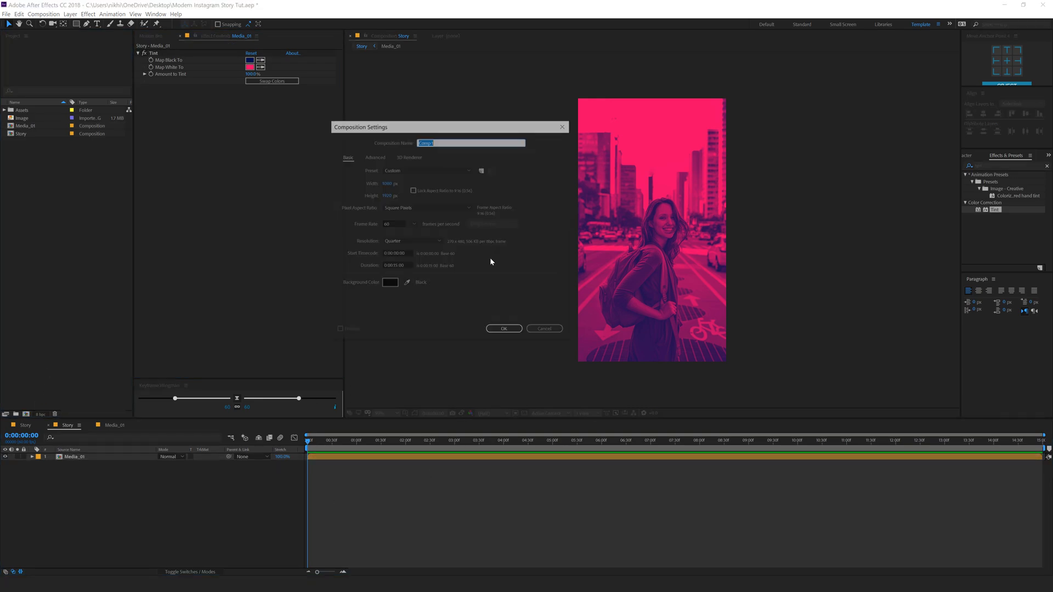
{"action": "left_click_drag", "start_coordinate": [419, 130], "coordinate": [479, 139]}
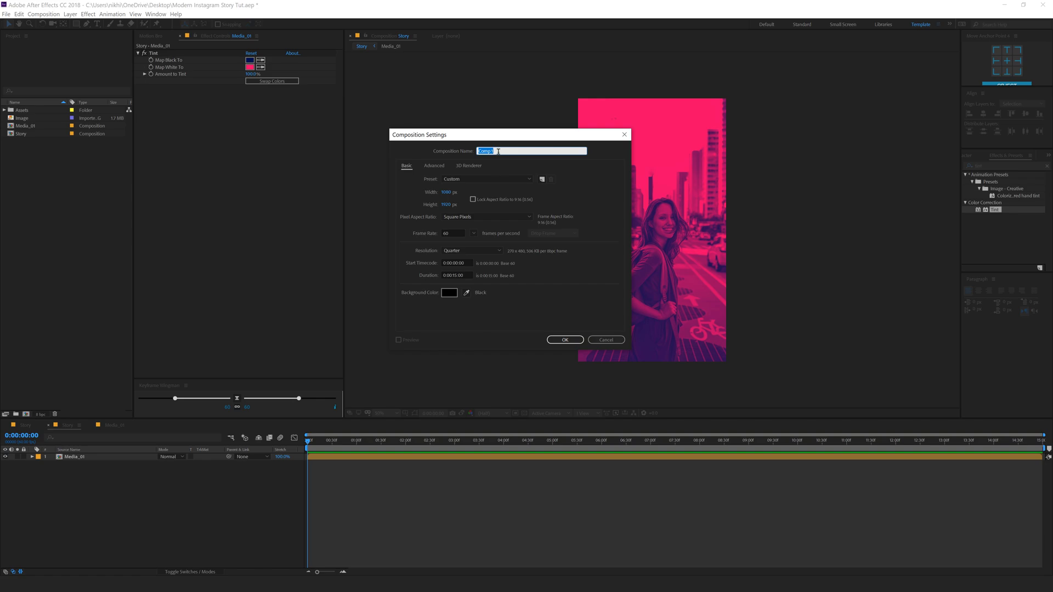
{"action": "type", "text": "Light Leaks"}
{"action": "left_click", "coordinate": [565, 339]}
Add a black solid named Fractal to the Light Leaks composition and apply the Fractal Noise effect to it.
{"action": "key", "text": "ctrl+y"}
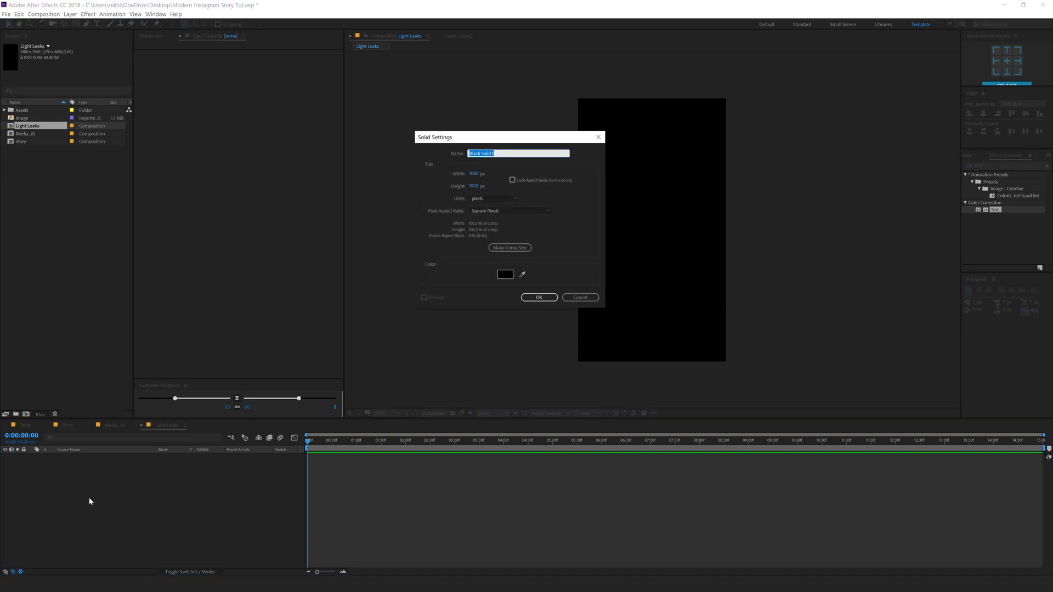
{"action": "type", "text": "Fractal"}
{"action": "key", "text": "Return"}
{"action": "key", "text": "ctrl+space"}
{"action": "type", "text": "fra"}
{"action": "left_click", "coordinate": [64, 511]}
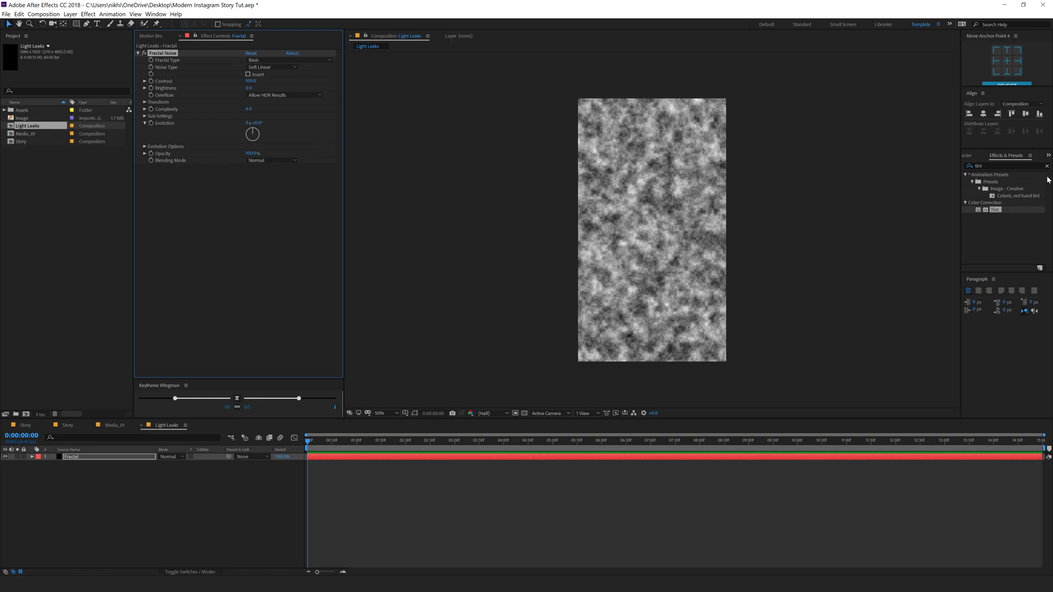
Search the available effects for "fract" to locate Fractal Noise, and close the effects list.
{"action": "key", "text": "ctrl+5"}
{"action": "type", "text": "fract"}
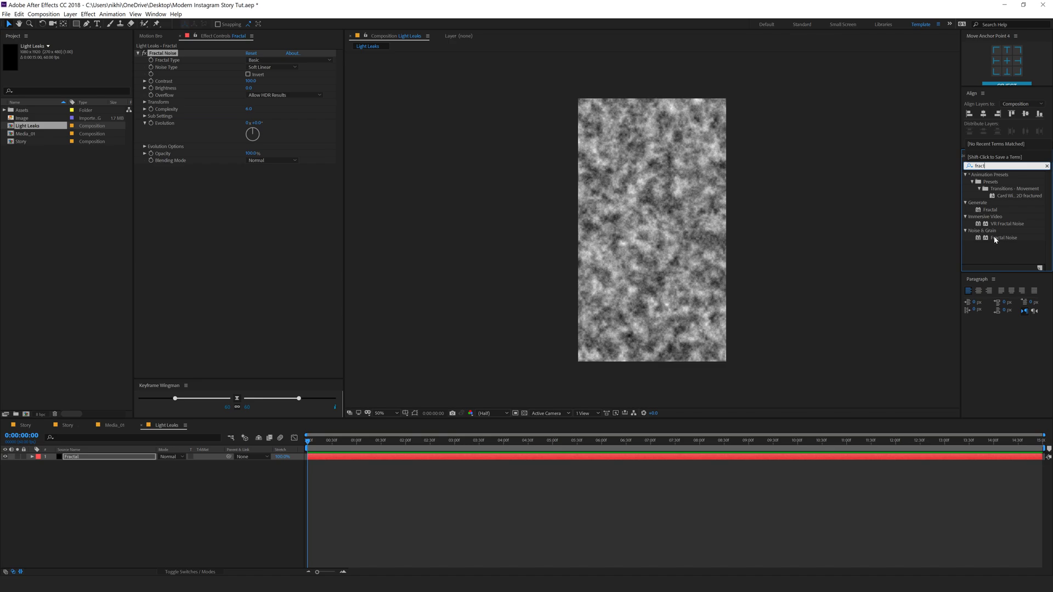
{"action": "left_click", "coordinate": [996, 238]}
{"action": "right_click", "coordinate": [997, 157]}
{"action": "left_click", "coordinate": [965, 183]}
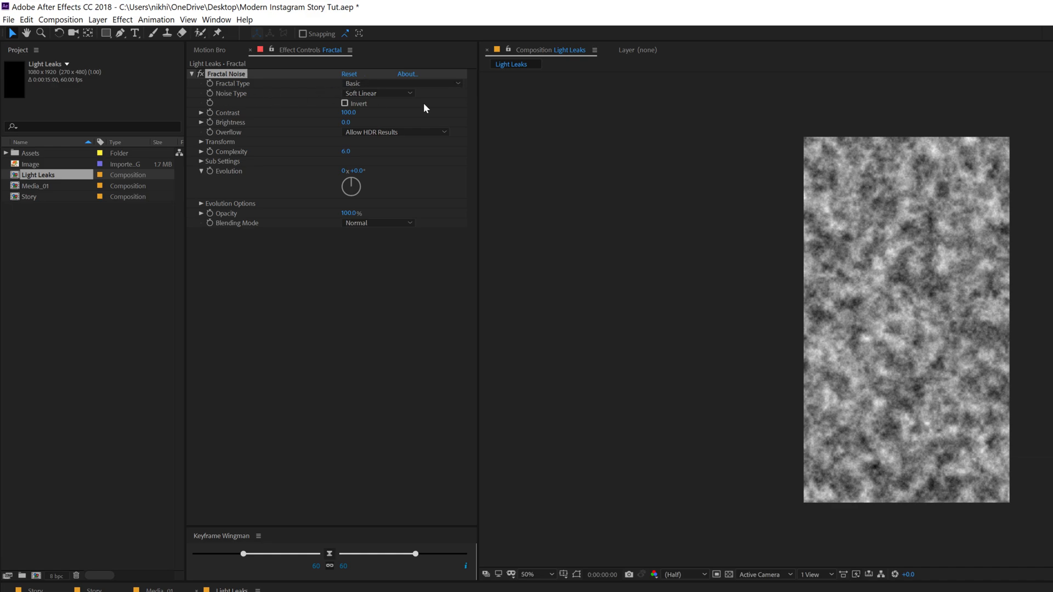
{"action": "left_click", "coordinate": [388, 84]}
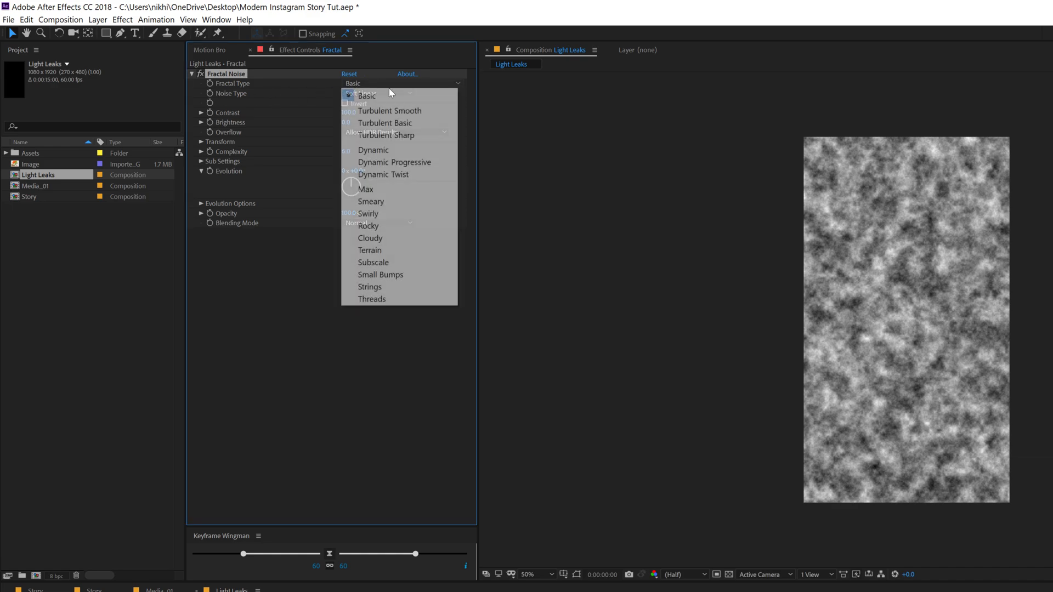
{"action": "left_click", "coordinate": [378, 237]}
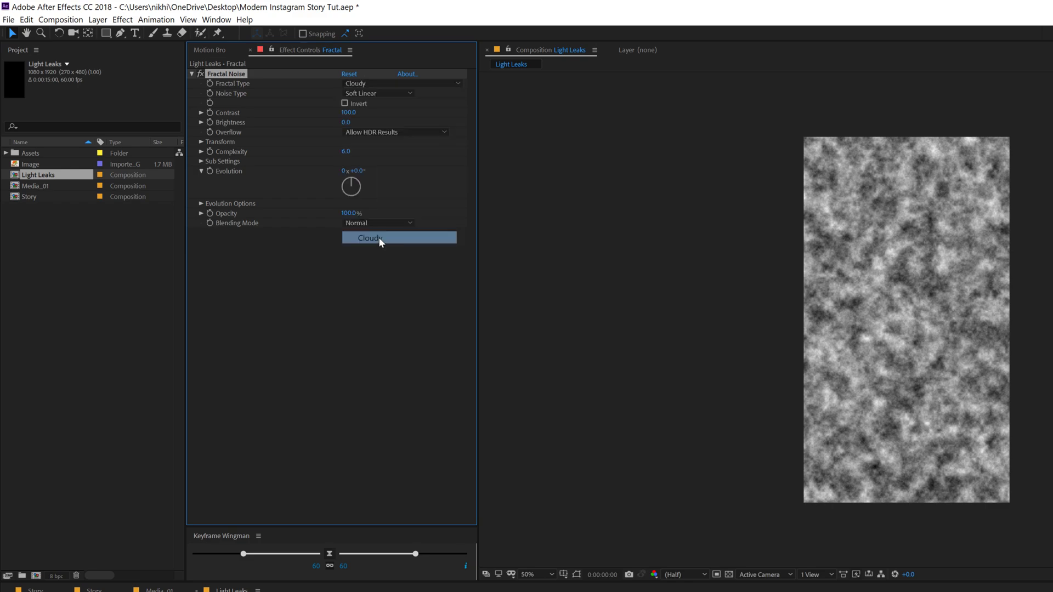
{"action": "left_click", "coordinate": [357, 83]}
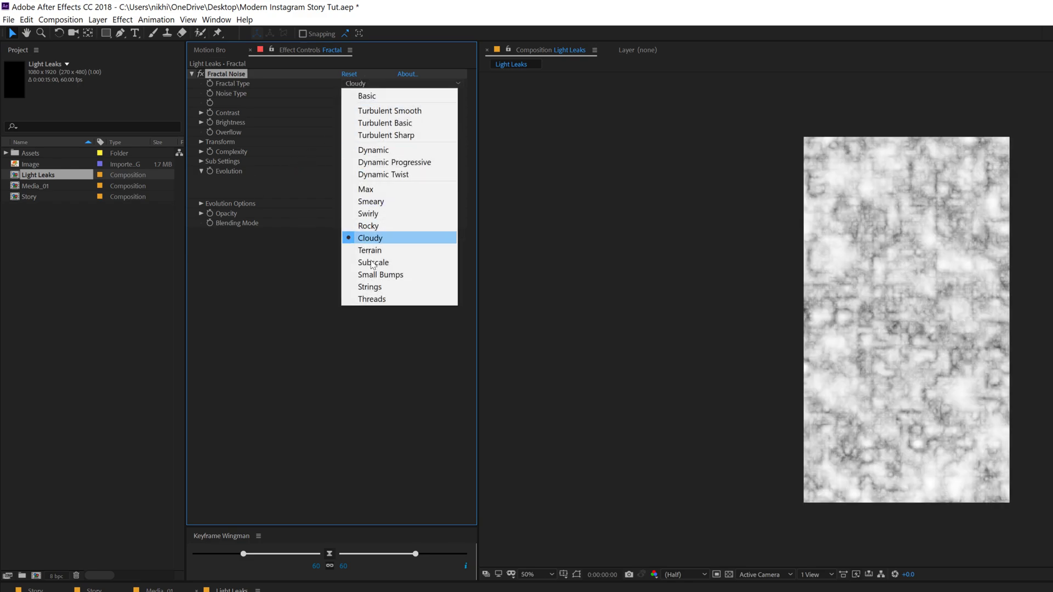
{"action": "left_click", "coordinate": [366, 96]}
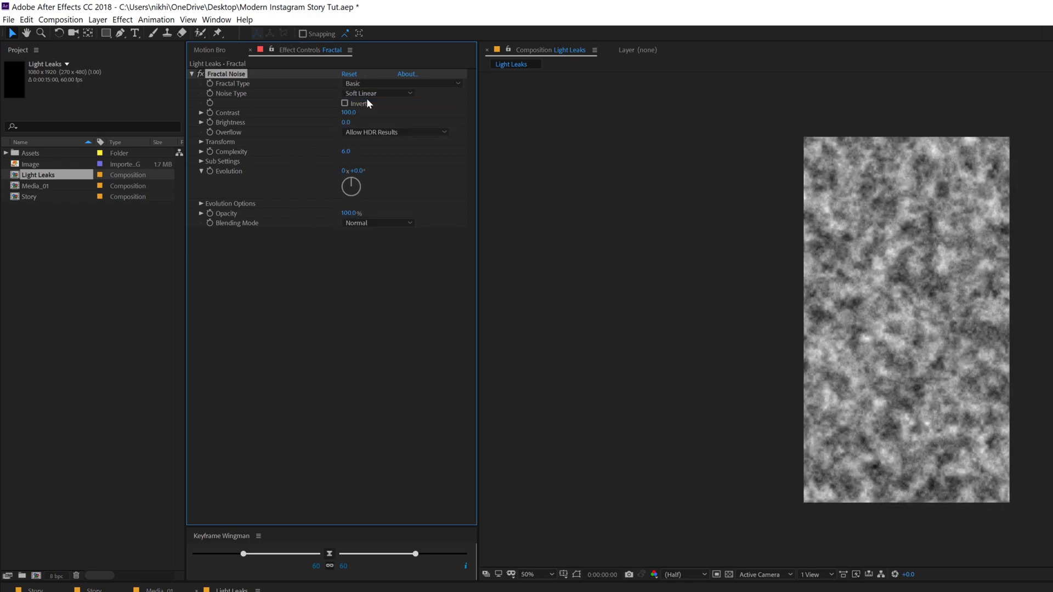
Set the Fractal Noise effect's noise type to Spline, its brightness to -50 and its complexity to 1.
{"action": "left_click", "coordinate": [362, 94]}
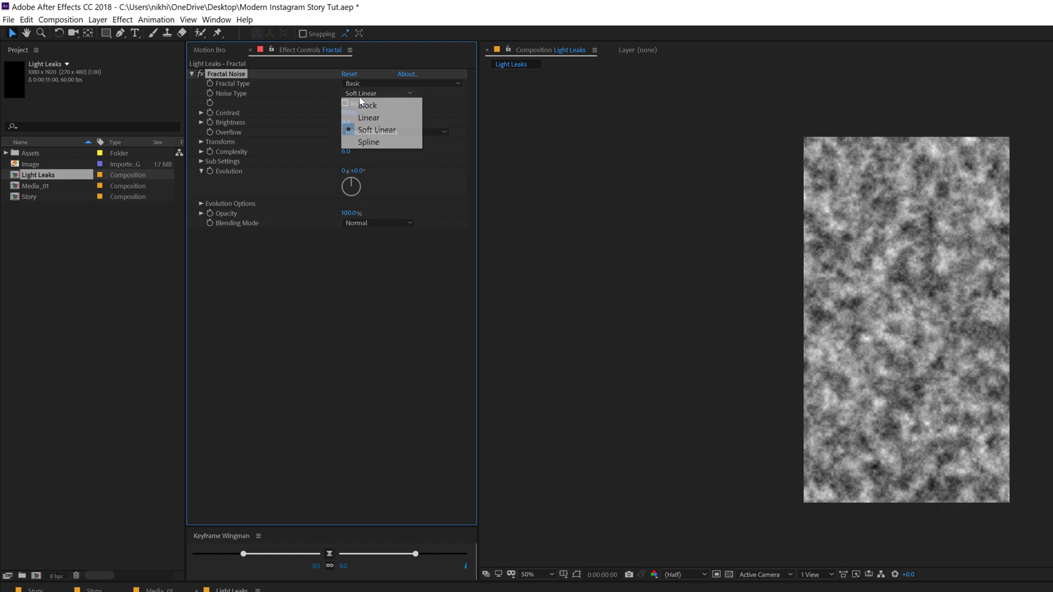
{"action": "left_click", "coordinate": [369, 145]}
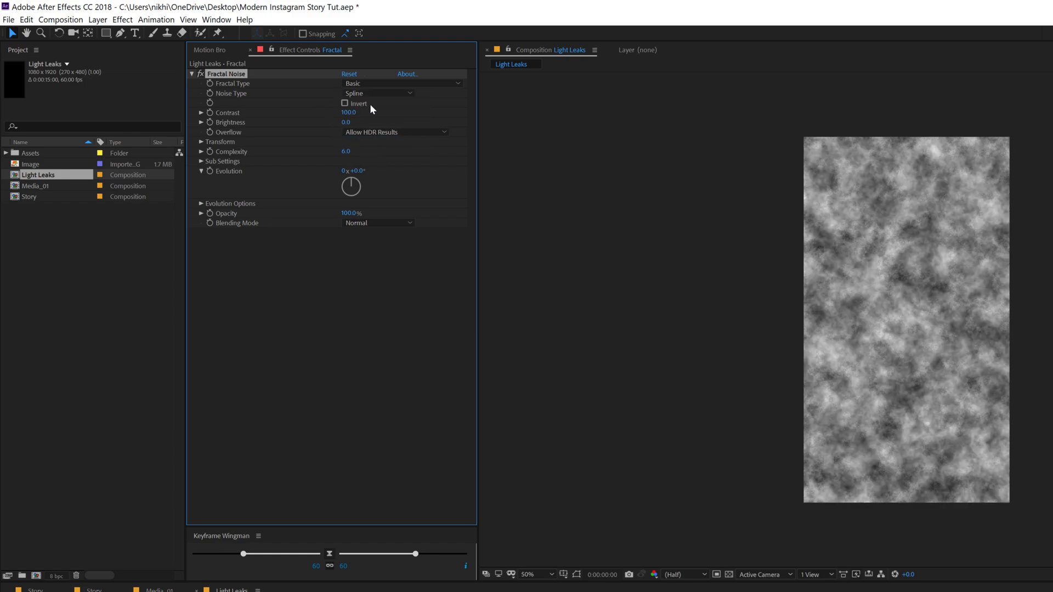
{"action": "left_click", "coordinate": [373, 93]}
{"action": "left_click", "coordinate": [369, 145]}
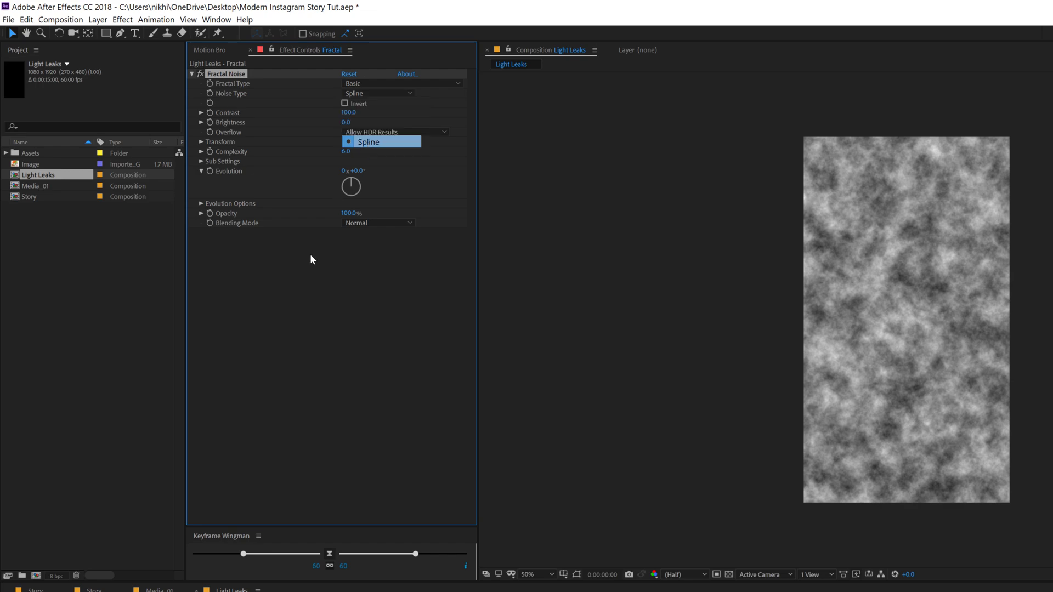
{"action": "left_click_drag", "start_coordinate": [347, 127], "coordinate": [318, 152]}
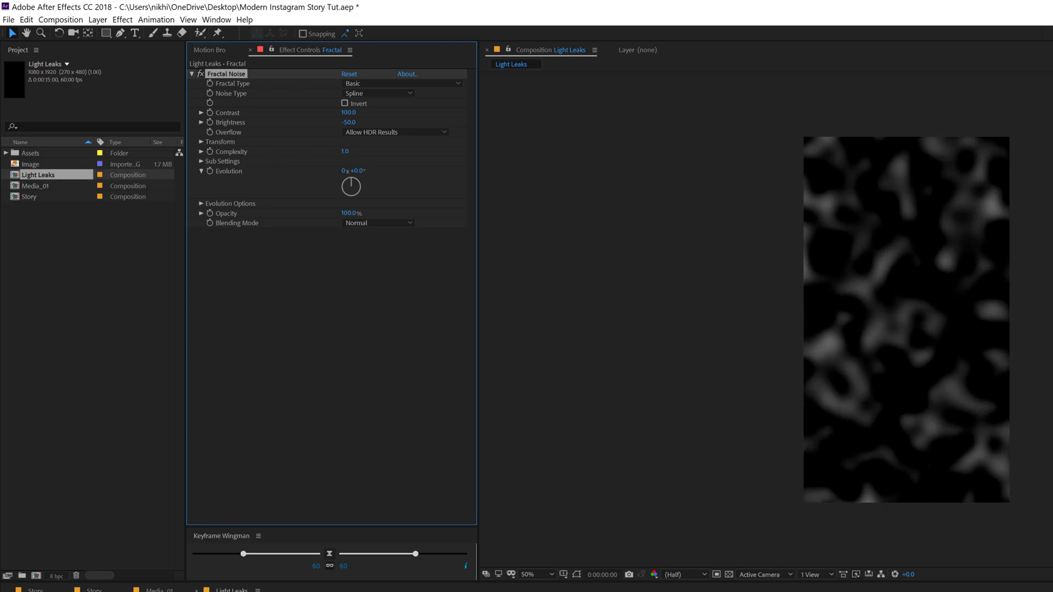
Set the Fractal Noise scale to 1110 and its evolution to 1x+263°.
{"action": "left_click", "coordinate": [200, 143]}
{"action": "left_click_drag", "start_coordinate": [349, 176], "coordinate": [691, 148]}
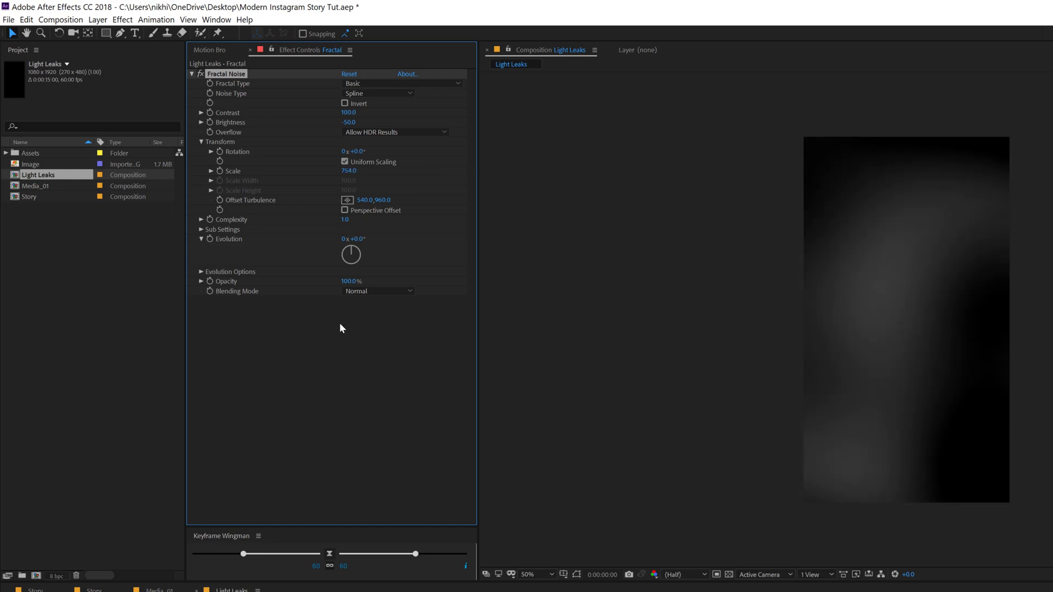
{"action": "left_click_drag", "start_coordinate": [359, 243], "coordinate": [536, 237]}
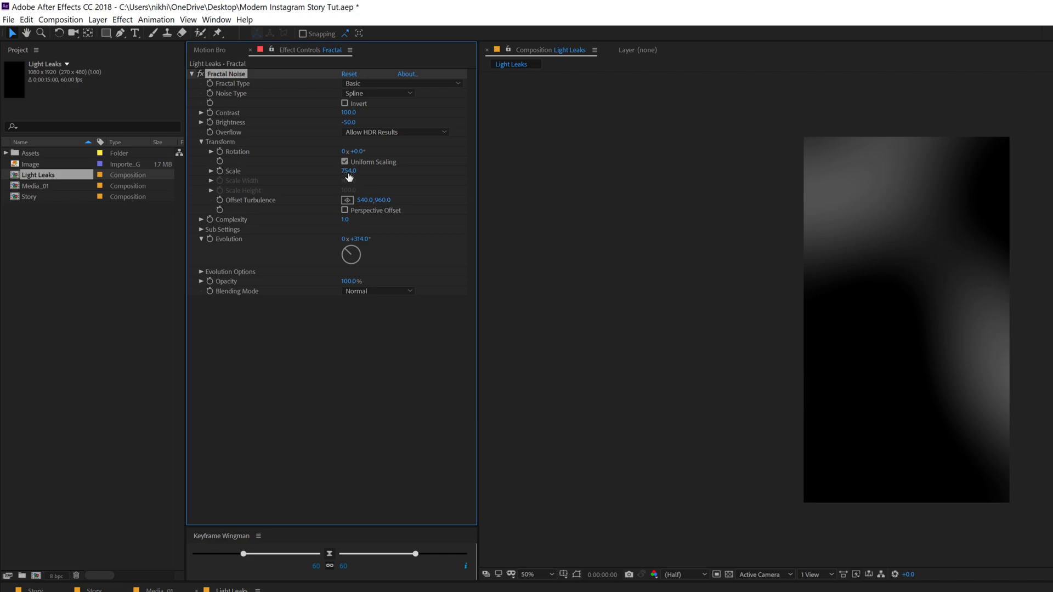
{"action": "left_click_drag", "start_coordinate": [349, 171], "coordinate": [540, 160]}
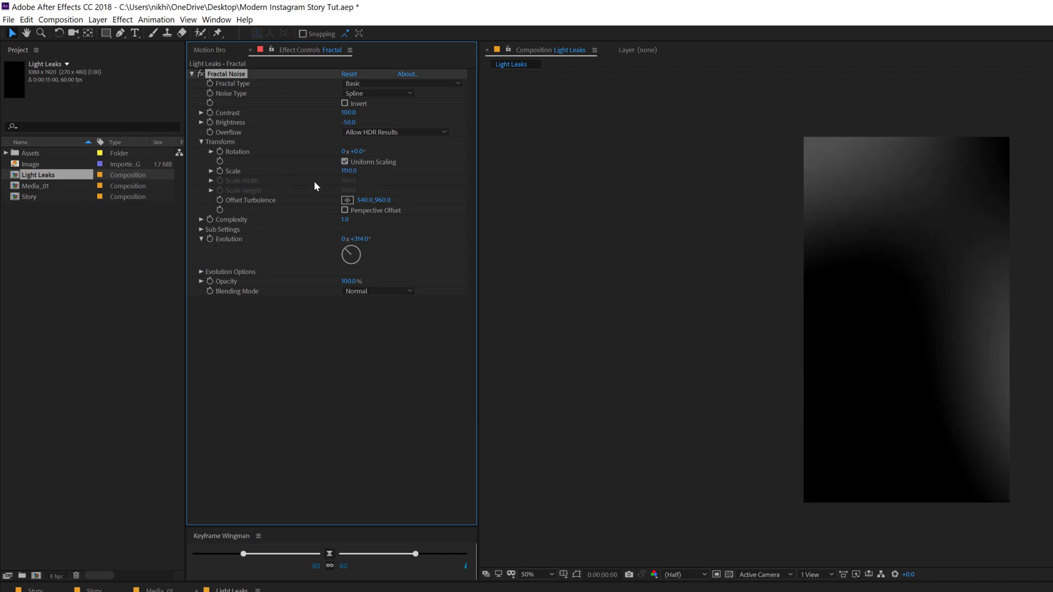
{"action": "left_click_drag", "start_coordinate": [359, 239], "coordinate": [527, 237]}
Apply the Noise effect to the Fractal layer and set its amount of noise to 2%.
{"action": "left_click", "coordinate": [121, 589]}
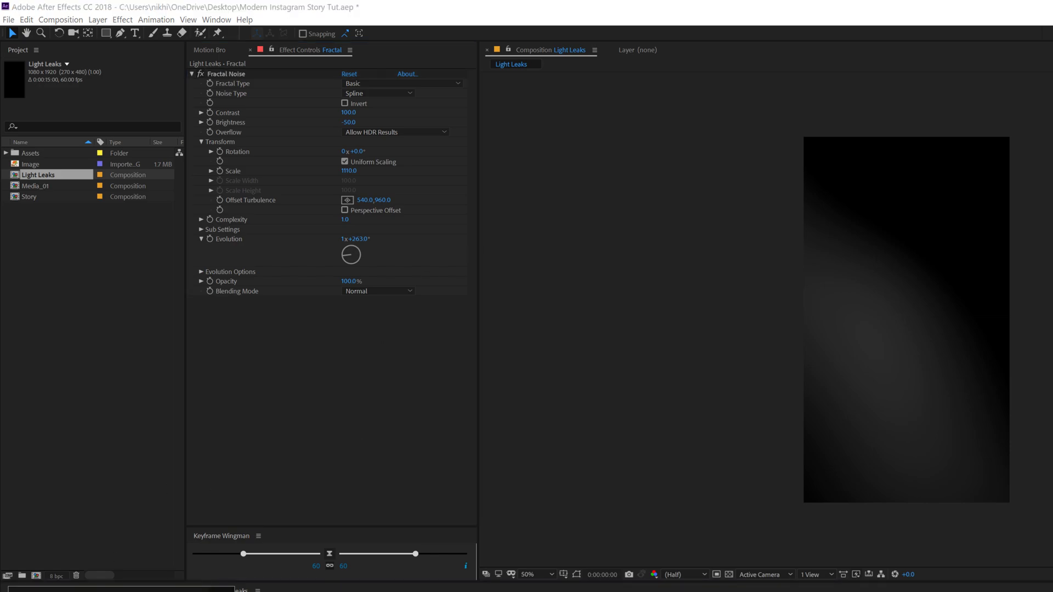
{"action": "key", "text": "Return"}
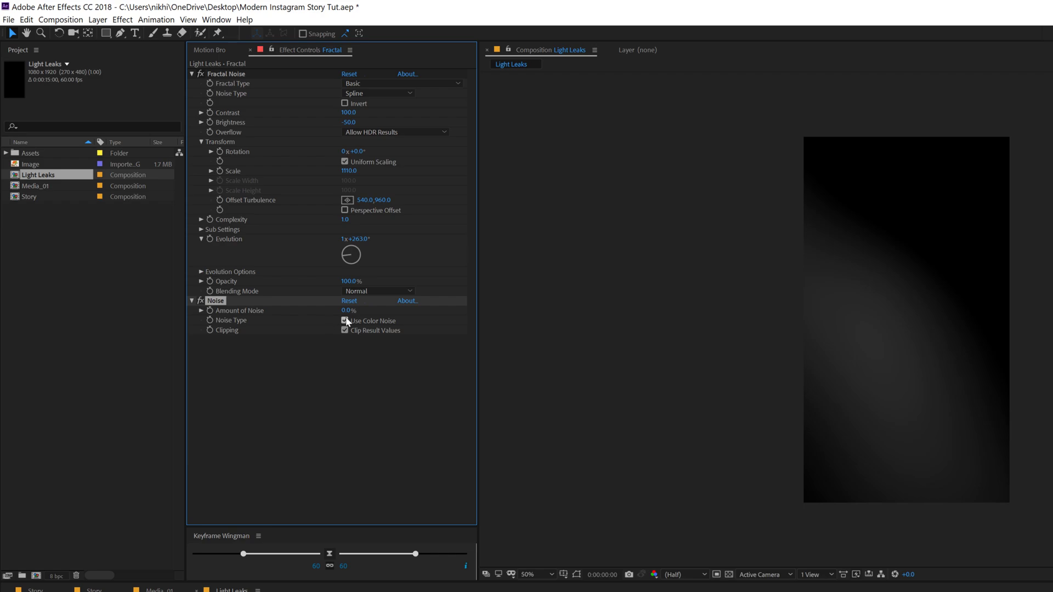
{"action": "left_click", "coordinate": [349, 311]}
{"action": "type", "text": "2"}
{"action": "left_click", "coordinate": [324, 388]}
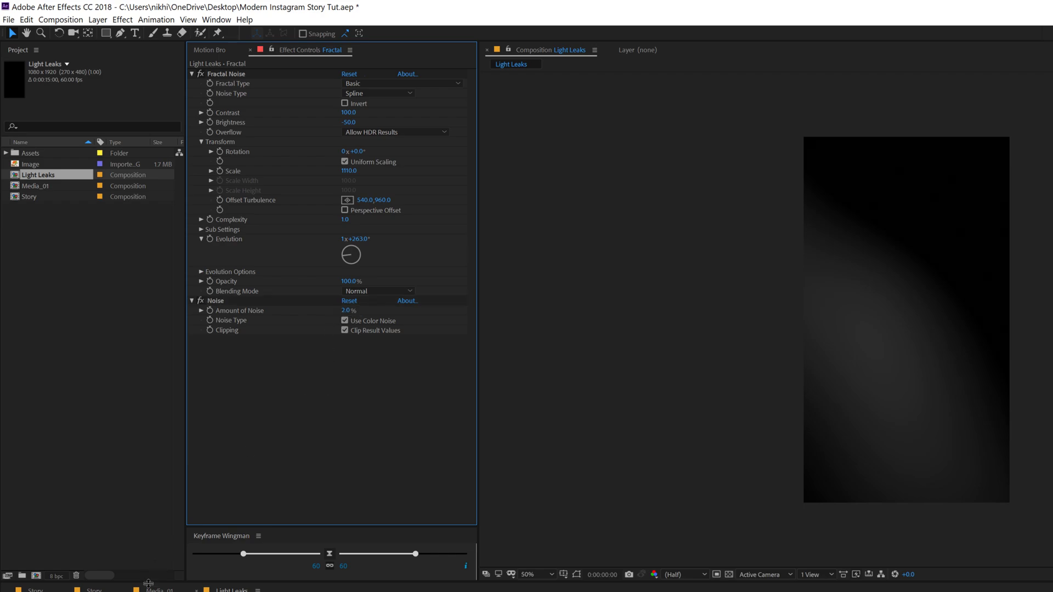
Apply Hue/Saturation to the Fractal layer with Colorize enabled, colorize saturation 100 and colorize hue 207°.
{"action": "left_click", "coordinate": [121, 589]}
{"action": "key", "text": "h"}
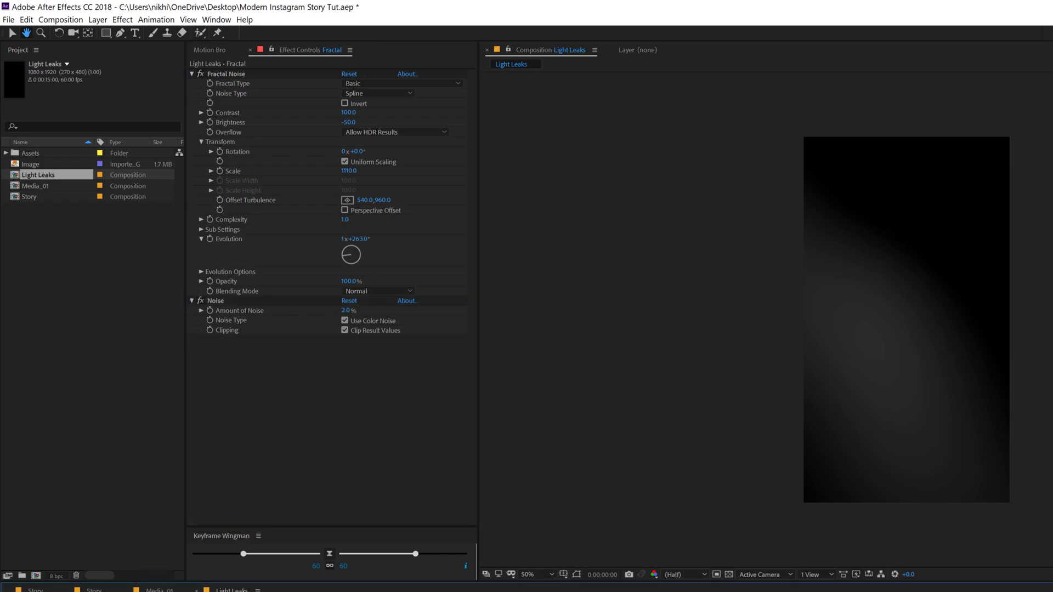
{"action": "key", "text": "v"}
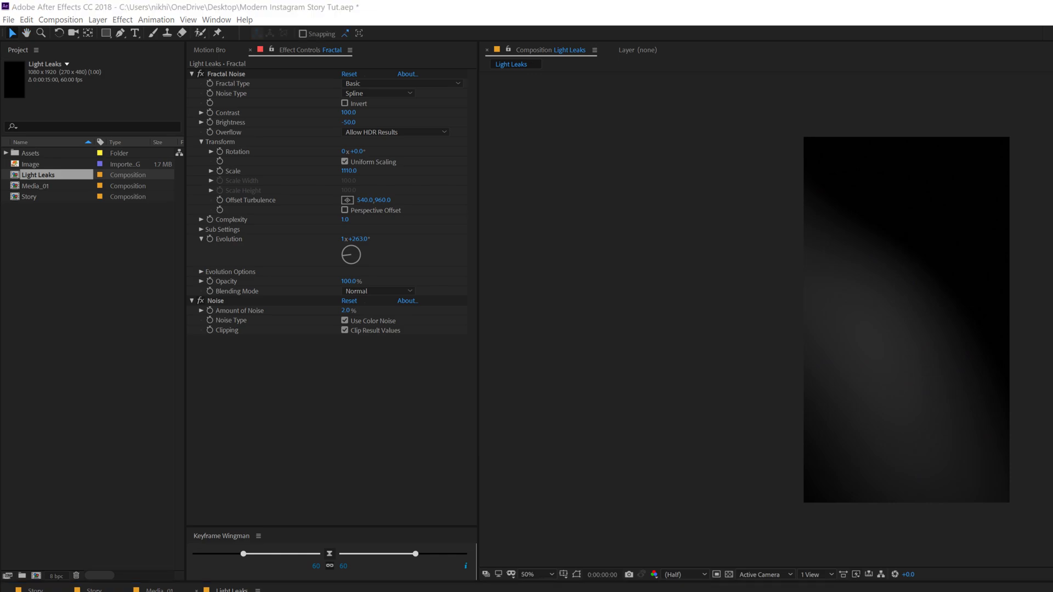
{"action": "key", "text": "Return"}
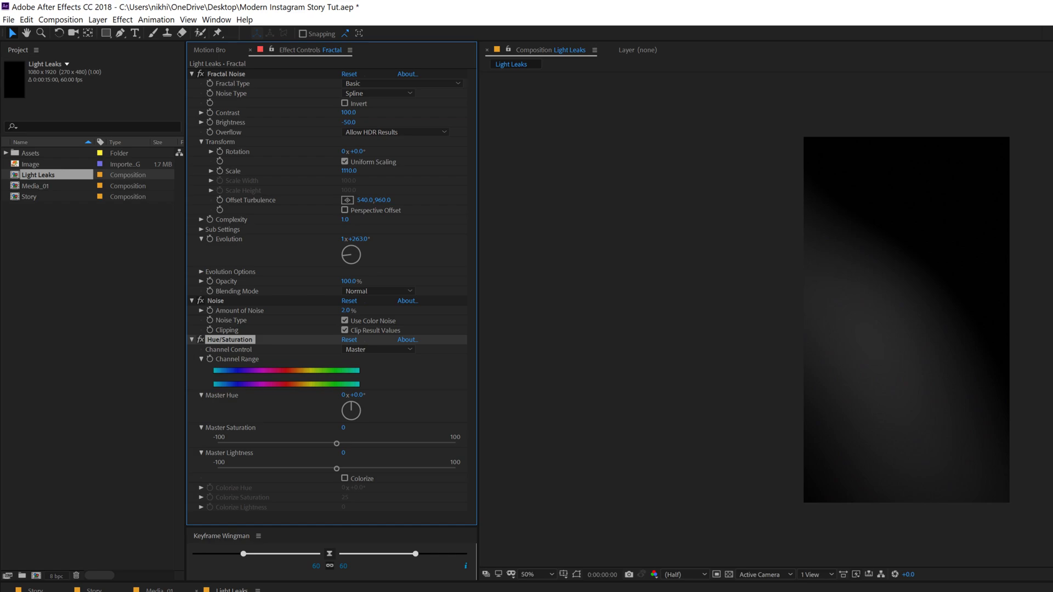
{"action": "left_click", "coordinate": [346, 480]}
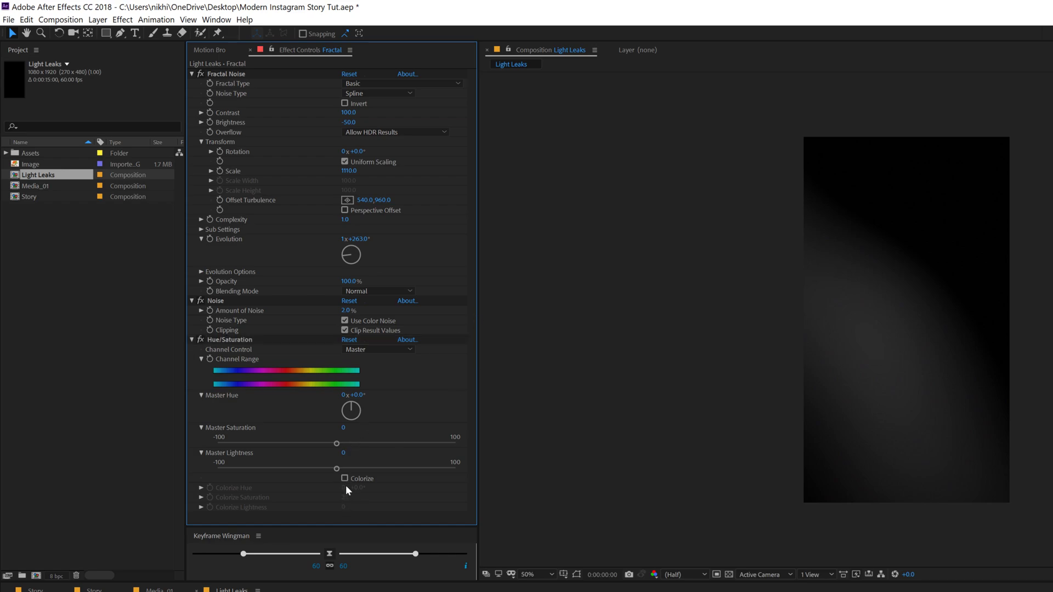
{"action": "left_click", "coordinate": [344, 479]}
{"action": "left_click_drag", "start_coordinate": [346, 504], "coordinate": [522, 503]}
{"action": "left_click_drag", "start_coordinate": [355, 487], "coordinate": [487, 492]}
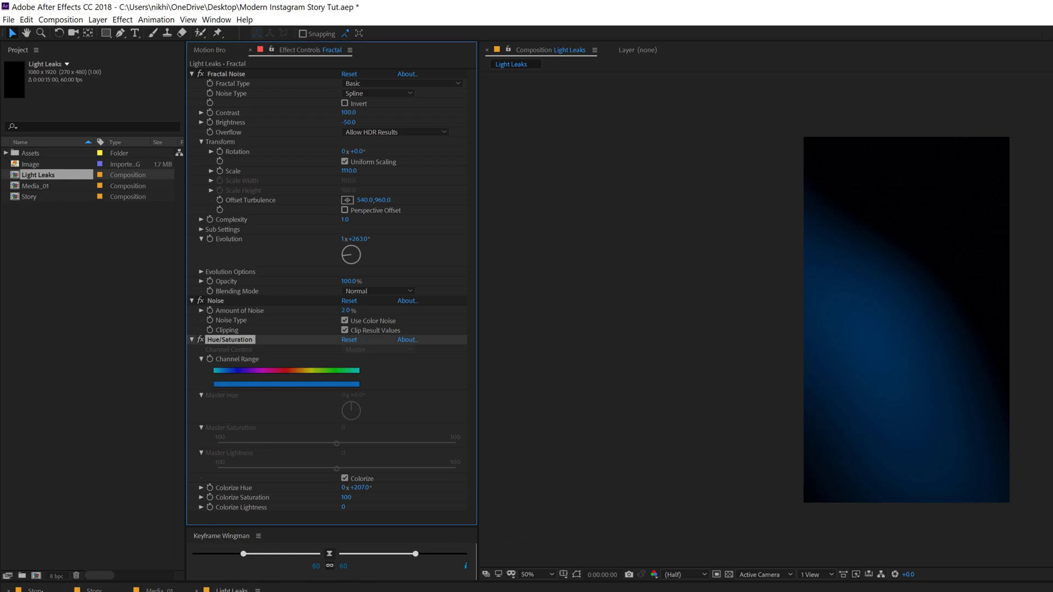
Add the Light Leaks composition as the top layer of the Story composition and set its blending mode to Screen.
{"action": "left_click", "coordinate": [95, 590]}
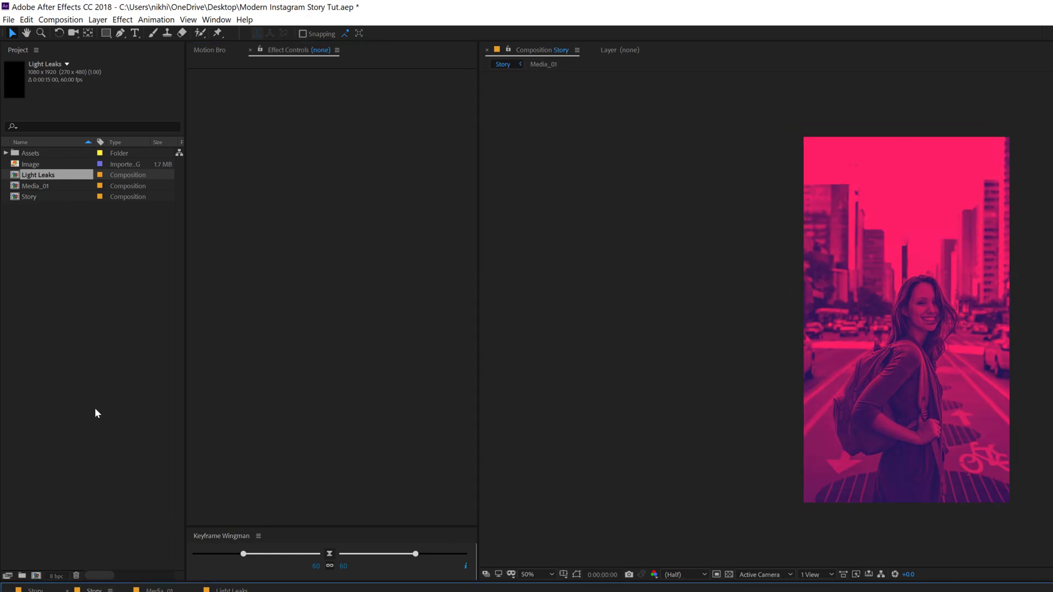
{"action": "left_click", "coordinate": [52, 233]}
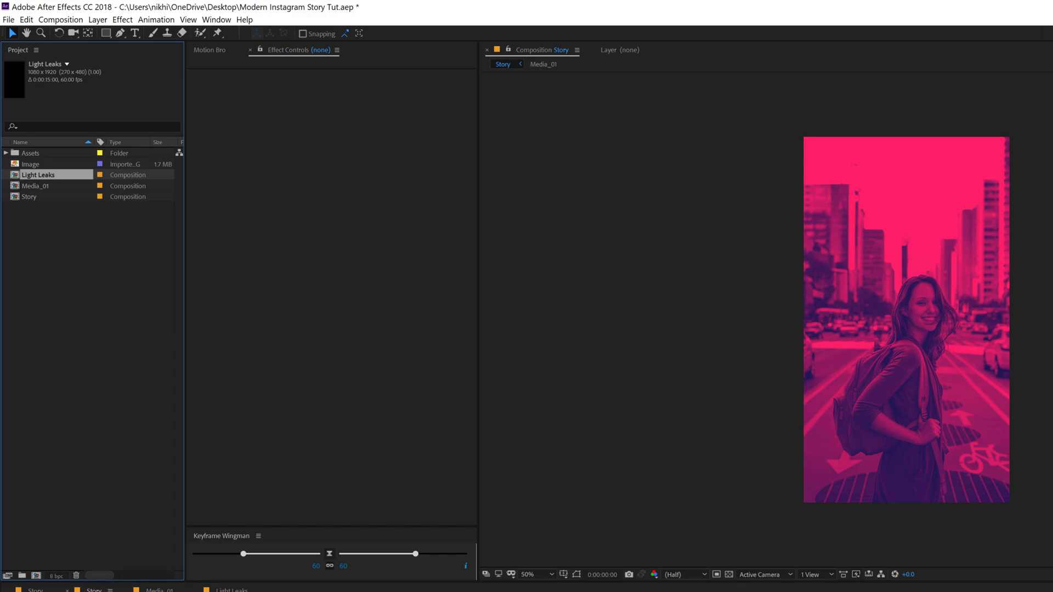
{"action": "key", "text": "ctrl+slash"}
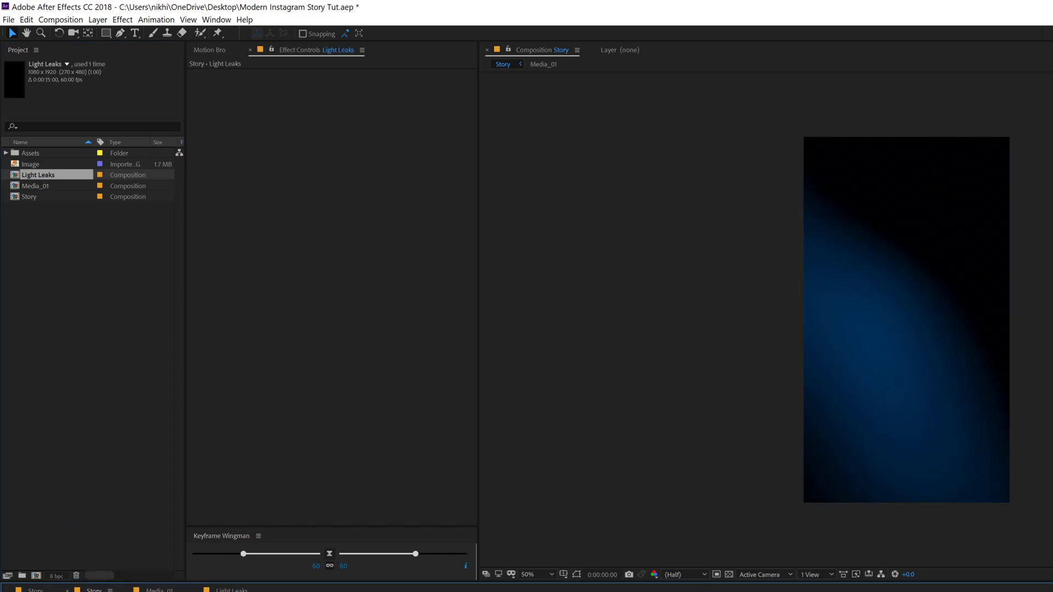
{"action": "left_click", "coordinate": [267, 293]}
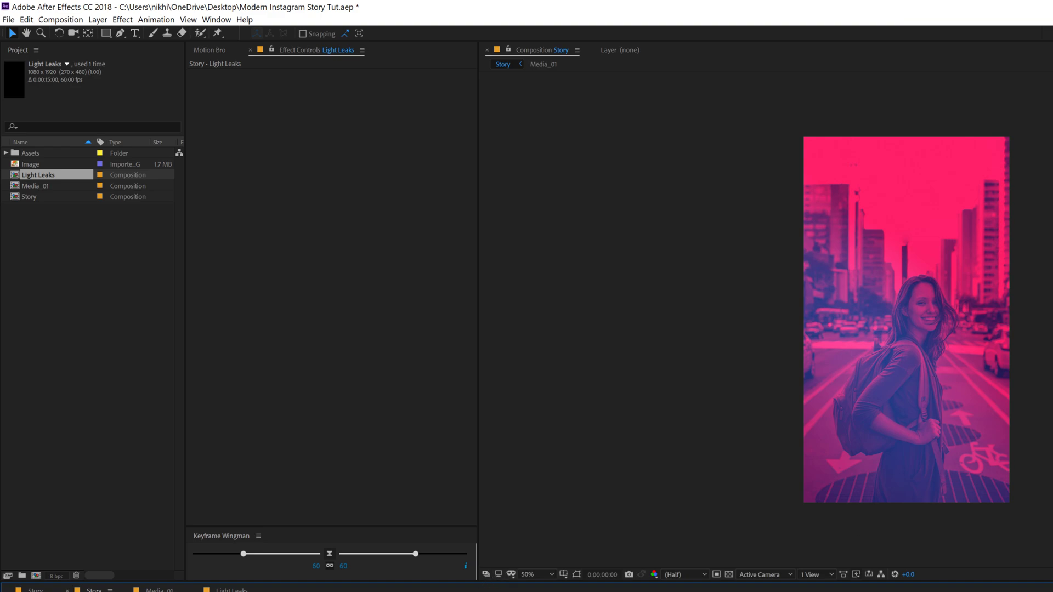
Reopen the Light Leaks composition and set the Fractal layer's colorize hue to 211°.
{"action": "double_click", "coordinate": [811, 497]}
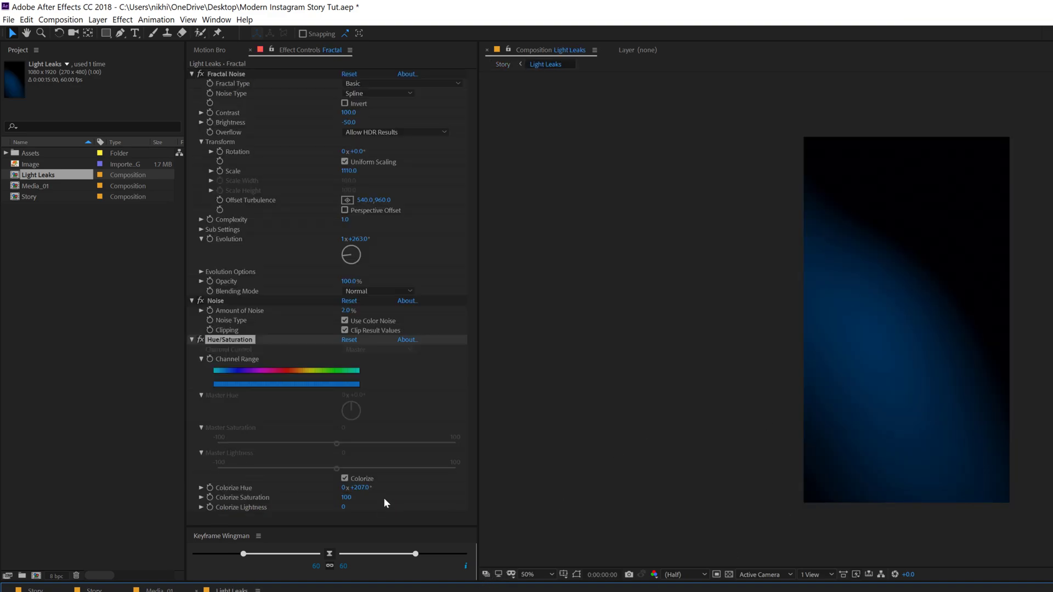
{"action": "left_click_drag", "start_coordinate": [357, 489], "coordinate": [359, 490]}
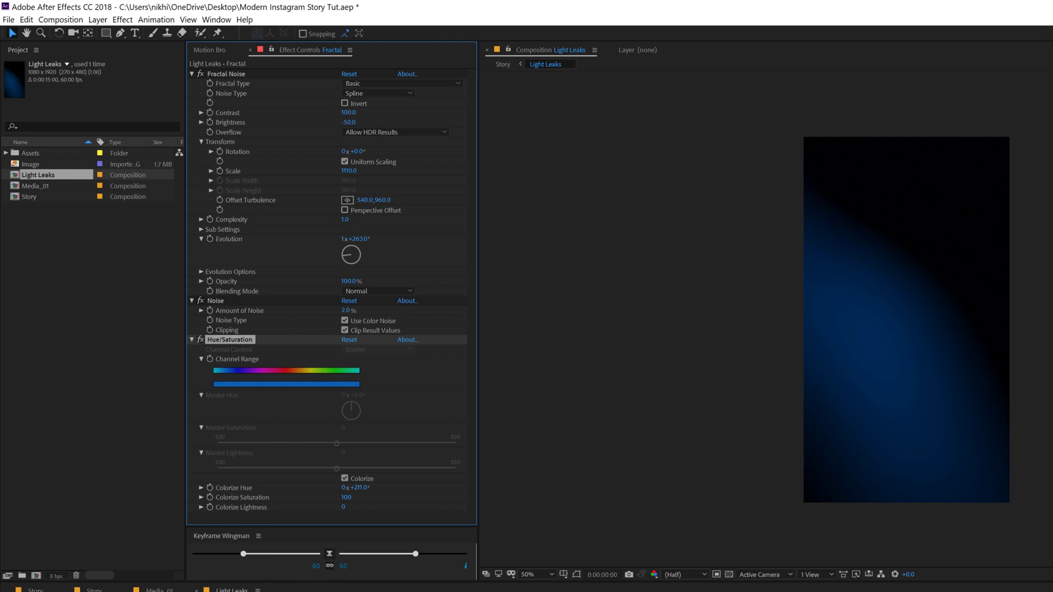
{"action": "left_click", "coordinate": [291, 254]}
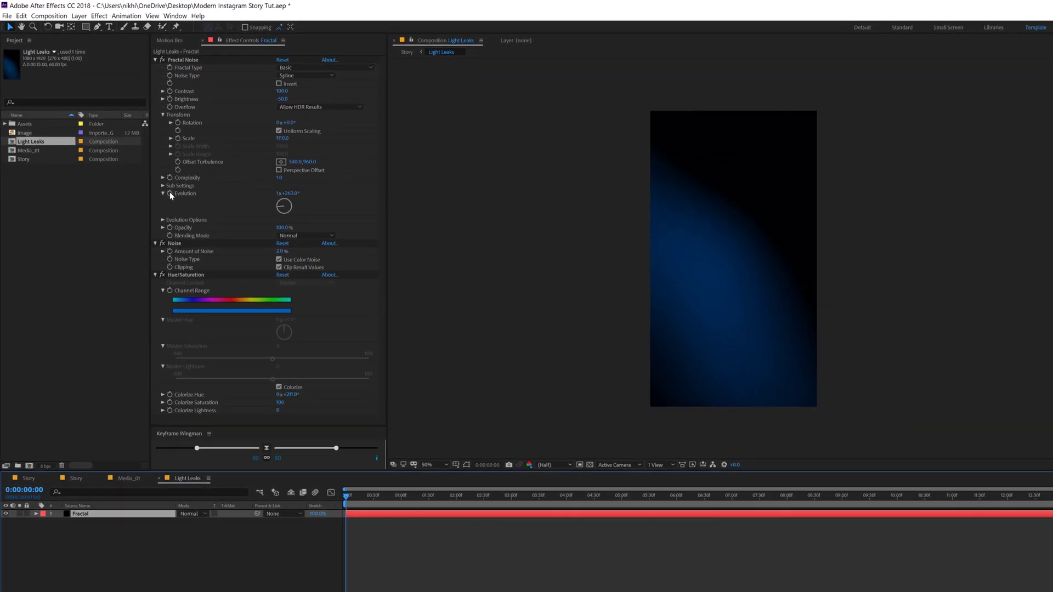
Animate the Fractal Noise evolution with the expression time*100 and preview the motion.
{"action": "key", "text": "alt"}
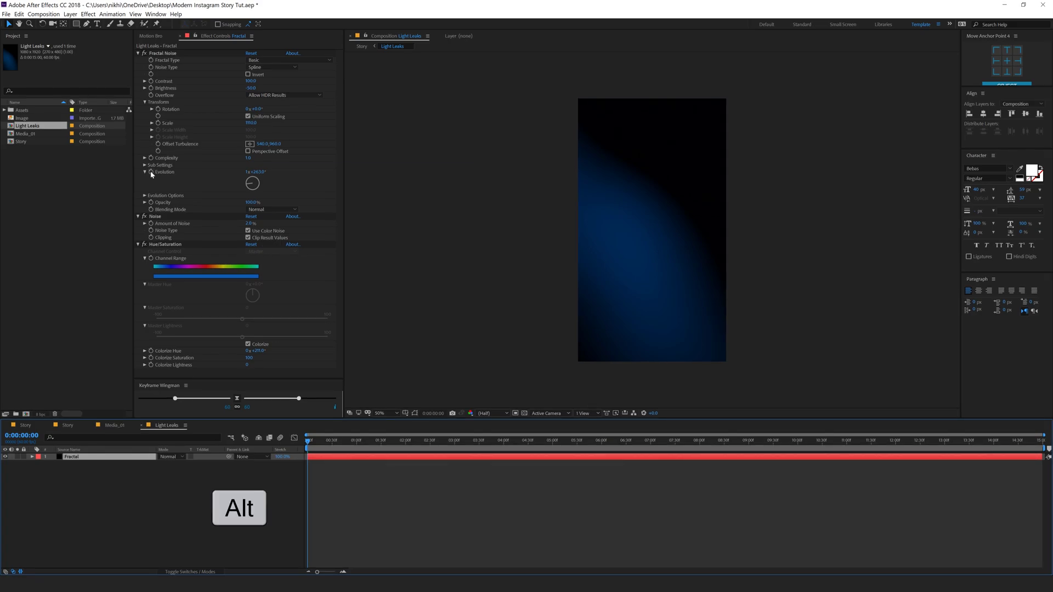
{"action": "left_click", "coordinate": [150, 173], "text": "alt"}
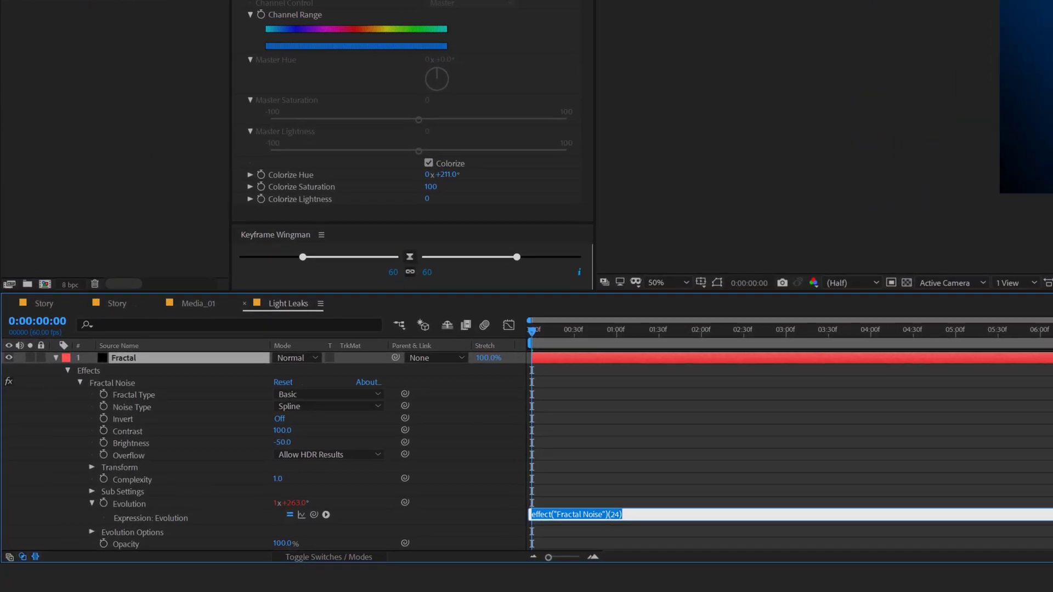
{"action": "type", "text": "time"}
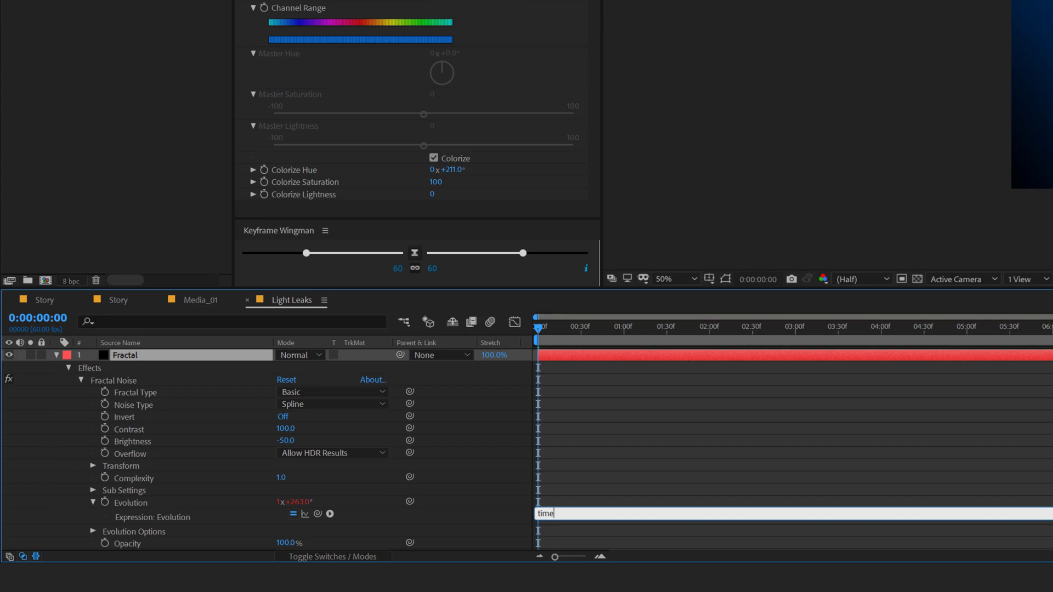
{"action": "type", "text": "*100"}
{"action": "left_click", "coordinate": [602, 417]}
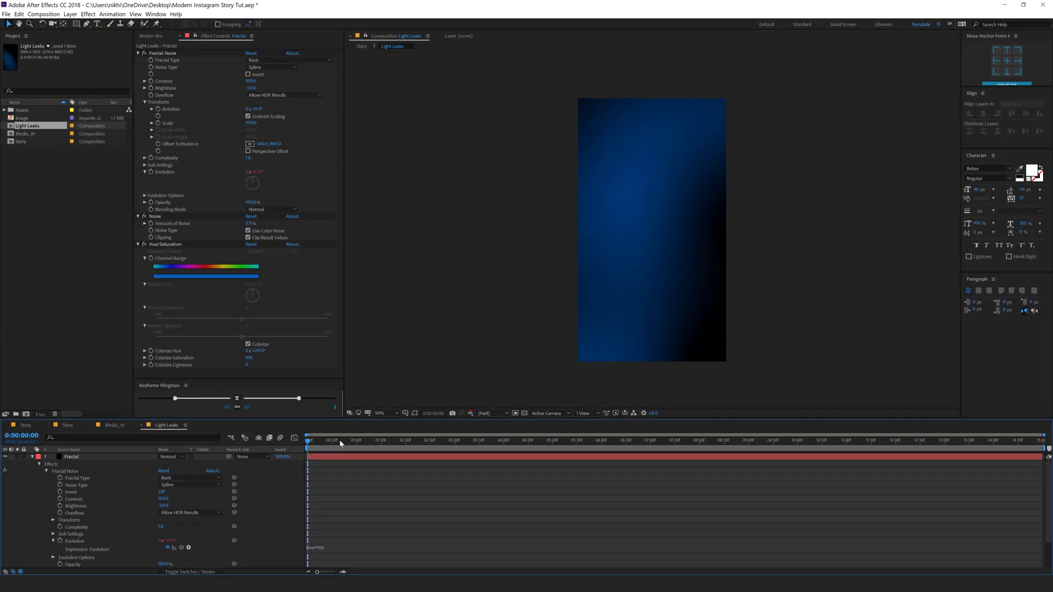
{"action": "left_click_drag", "start_coordinate": [314, 445], "coordinate": [385, 446]}
{"action": "key", "text": "space"}
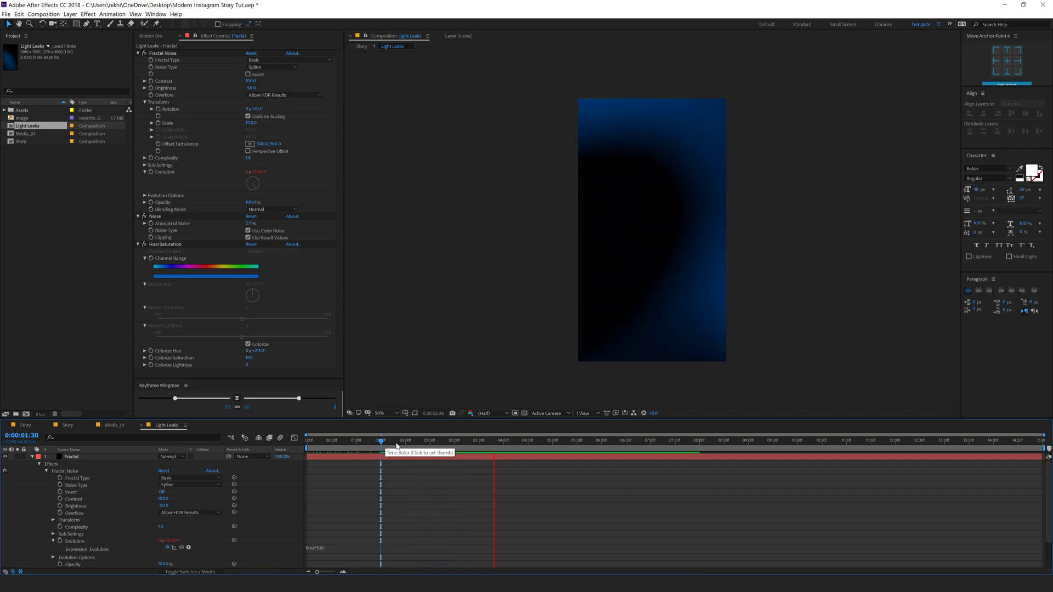
In the Story composition, apply Curves to the Light Leaks layer and pull the middle of the RGB curve slightly down.
{"action": "left_click", "coordinate": [68, 426]}
{"action": "left_click_drag", "start_coordinate": [397, 443], "coordinate": [455, 441]}
{"action": "key", "text": "ctrl+space"}
{"action": "type", "text": "Fil"}
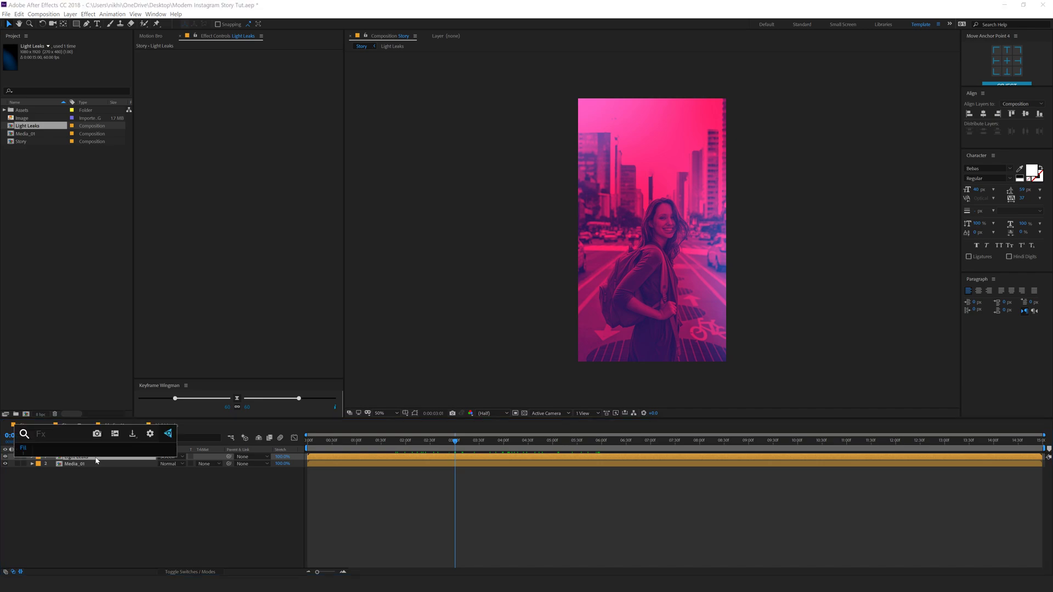
{"action": "type", "text": "c"}
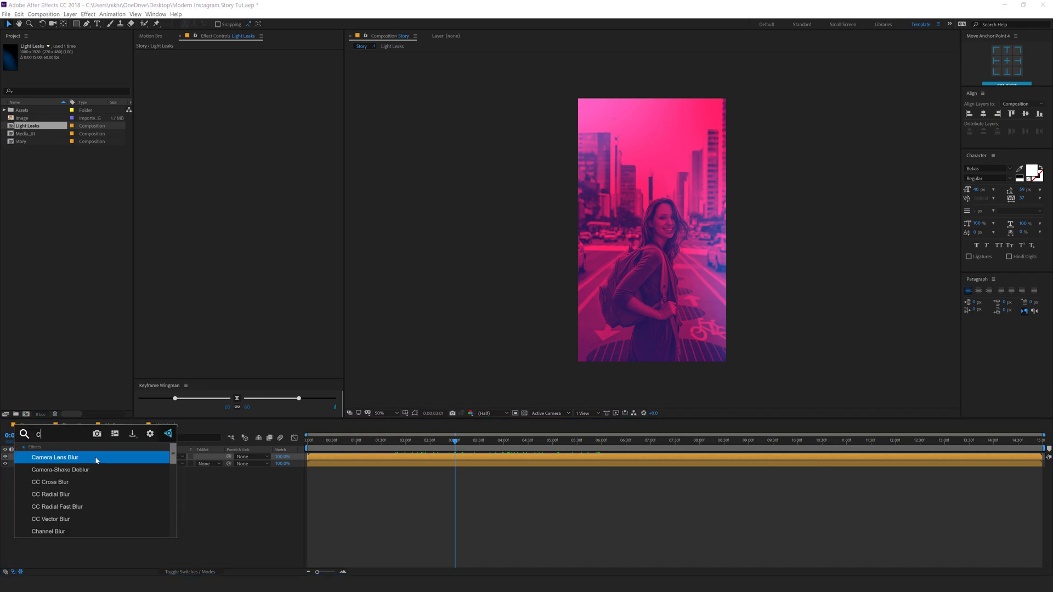
{"action": "type", "text": "uv"}
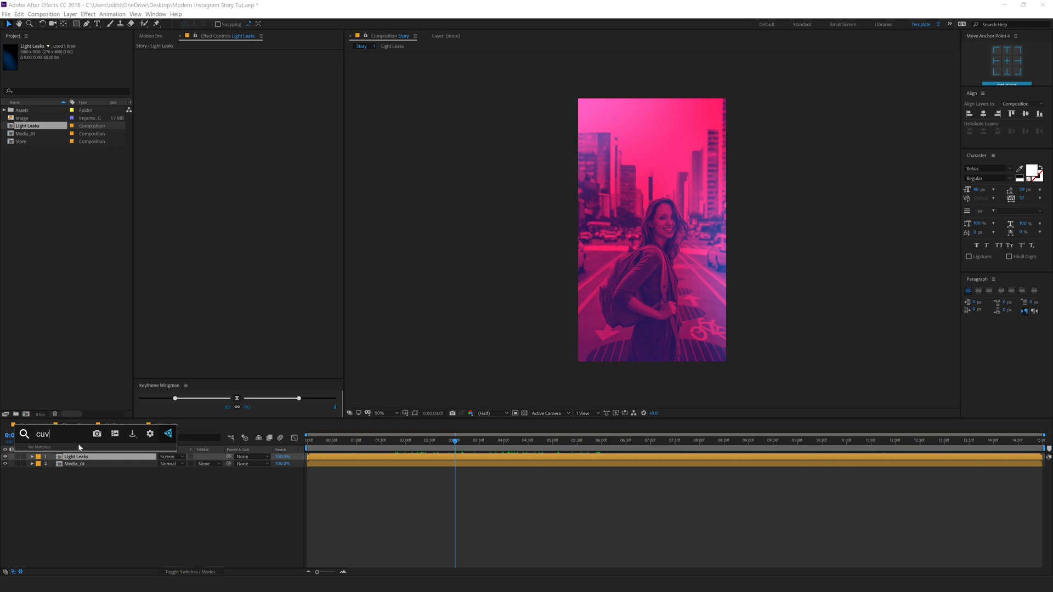
{"action": "key", "text": "BackSpace"}
{"action": "type", "text": "r"}
{"action": "left_click", "coordinate": [58, 461]}
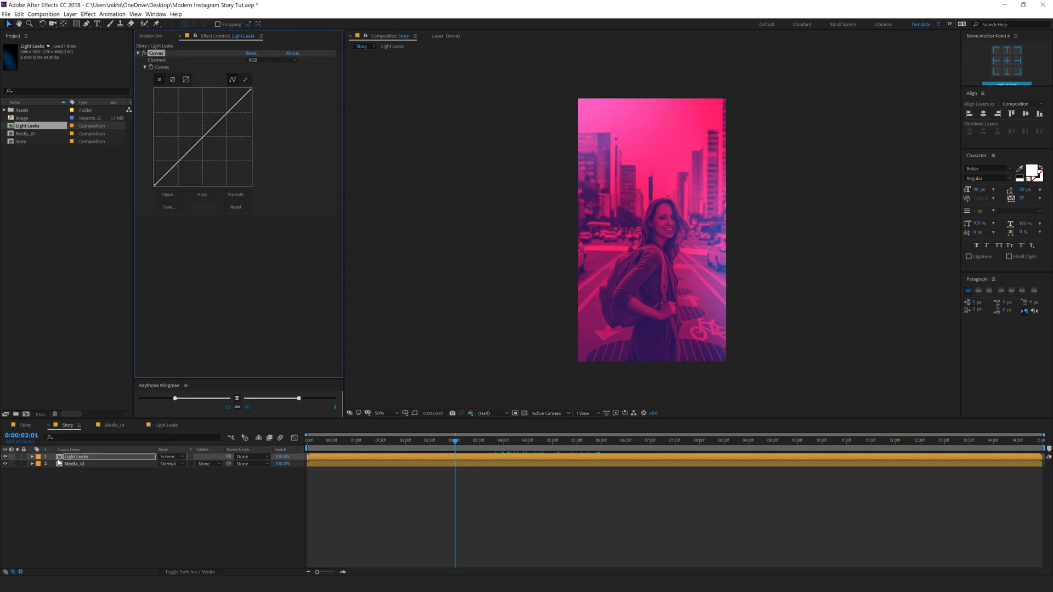
{"action": "left_click_drag", "start_coordinate": [201, 138], "coordinate": [207, 148]}
{"action": "left_click", "coordinate": [154, 498]}
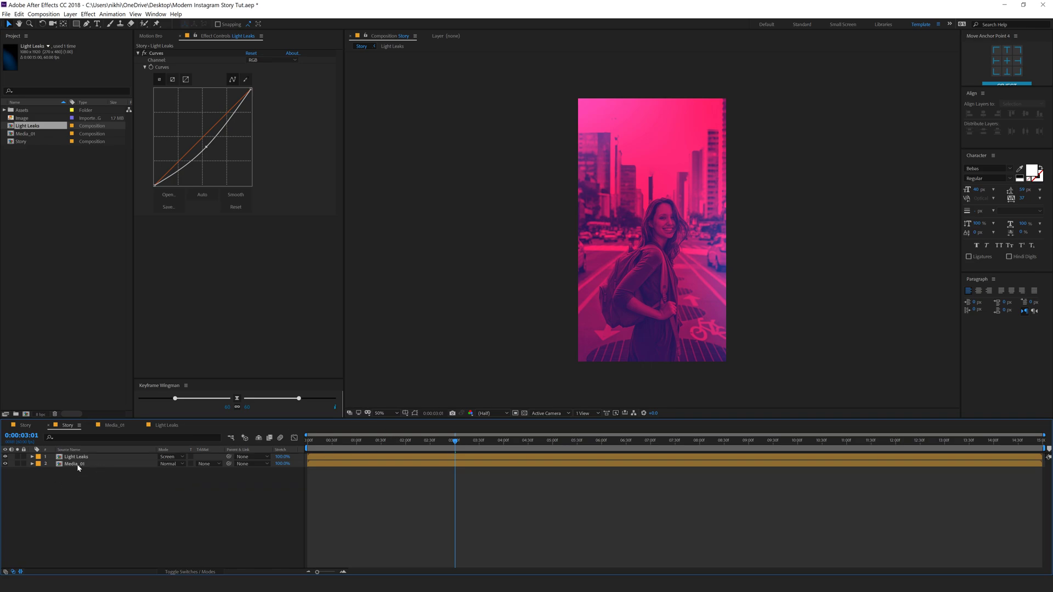
Duplicate the Media_01 layer in the Story composition and rename the upper copy M.
{"action": "left_click", "coordinate": [123, 463]}
{"action": "left_click", "coordinate": [74, 498]}
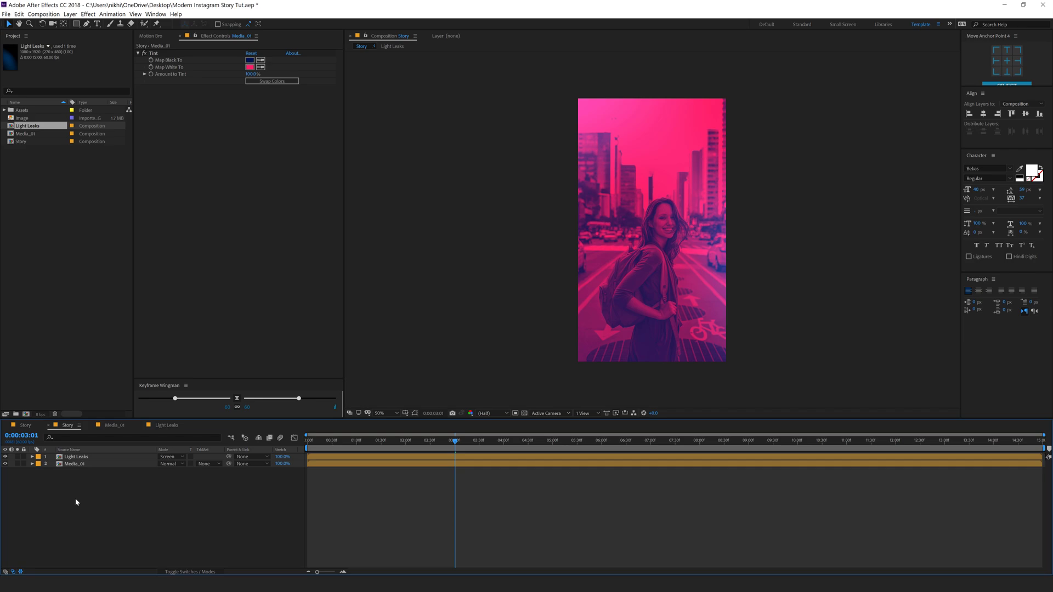
{"action": "left_click", "coordinate": [78, 463]}
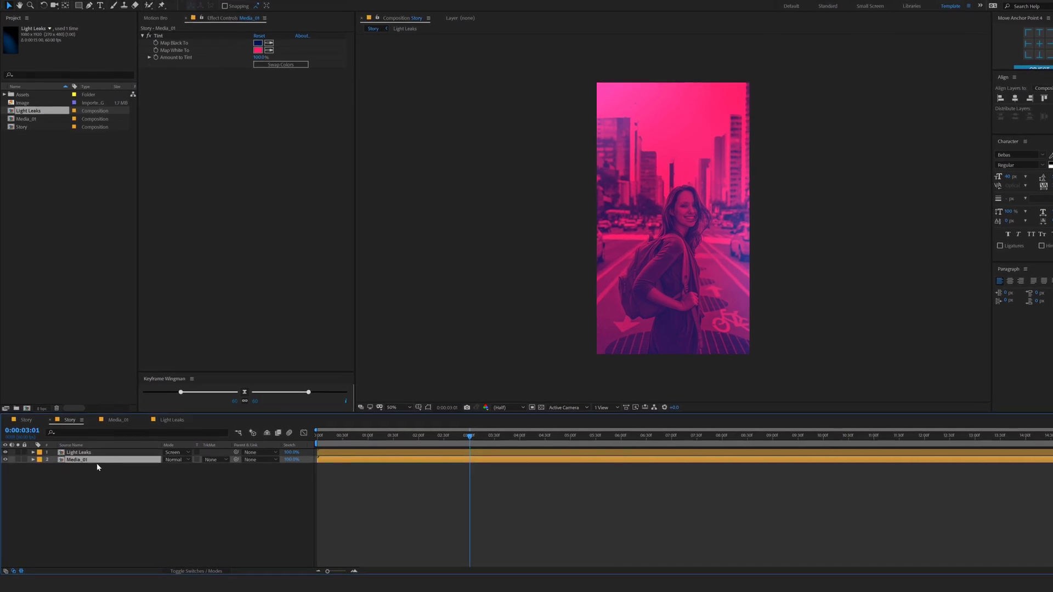
{"action": "key", "text": "ctrl+d"}
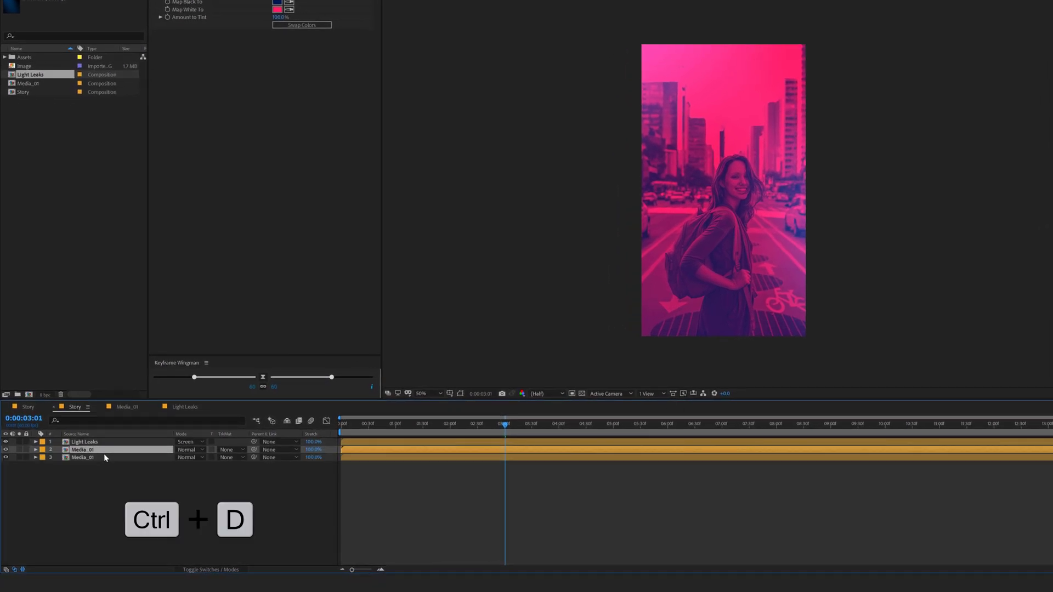
{"action": "key", "text": "Return"}
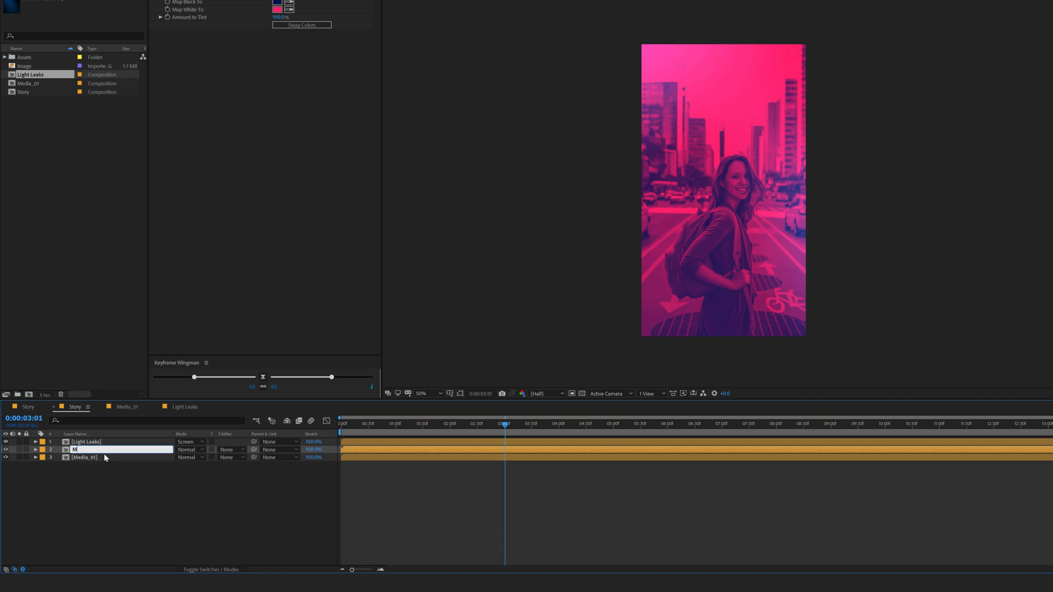
{"action": "key", "text": "Return"}
Set the track matte of the lower Media_01 layer to Alpha Matte "M".
{"action": "left_click", "coordinate": [70, 459]}
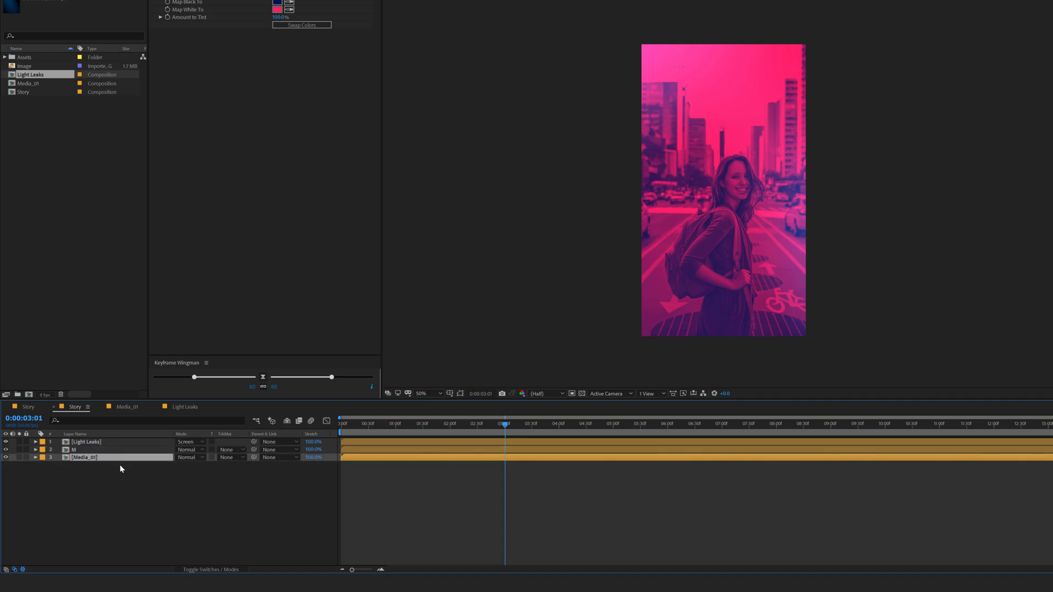
{"action": "left_click", "coordinate": [232, 457]}
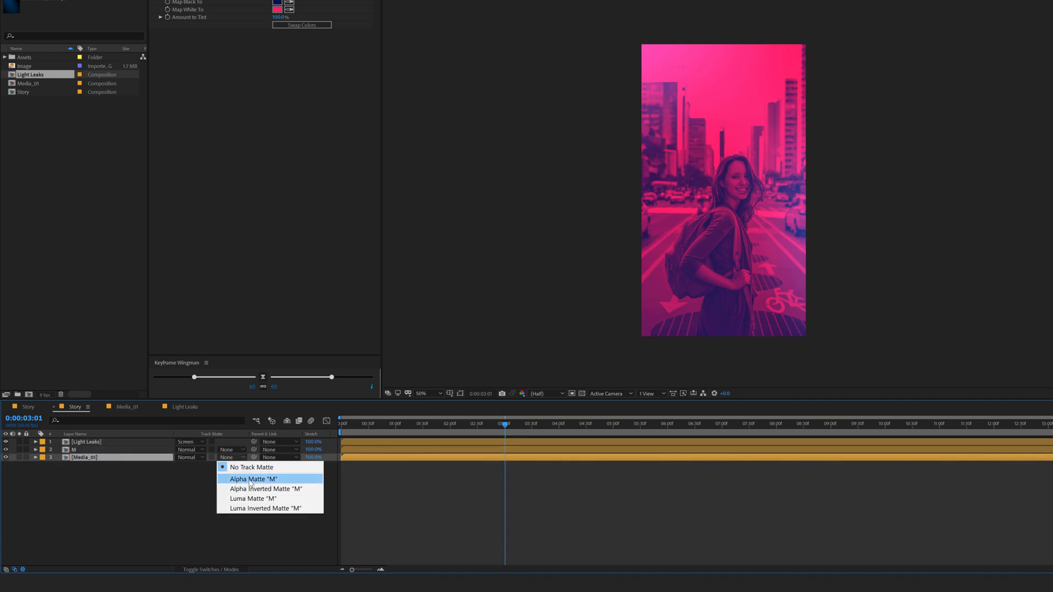
{"action": "left_click", "coordinate": [249, 480]}
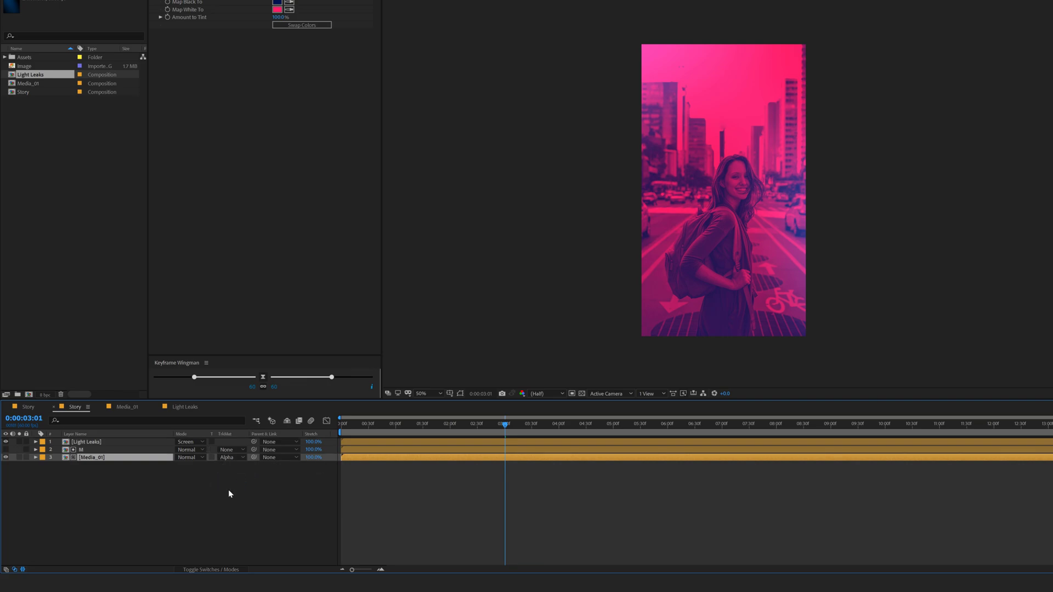
Animate the Media_01 layer's Scale in the Story composition from 150% at the start to 100% at 0:00:01:30.
{"action": "left_click", "coordinate": [229, 496]}
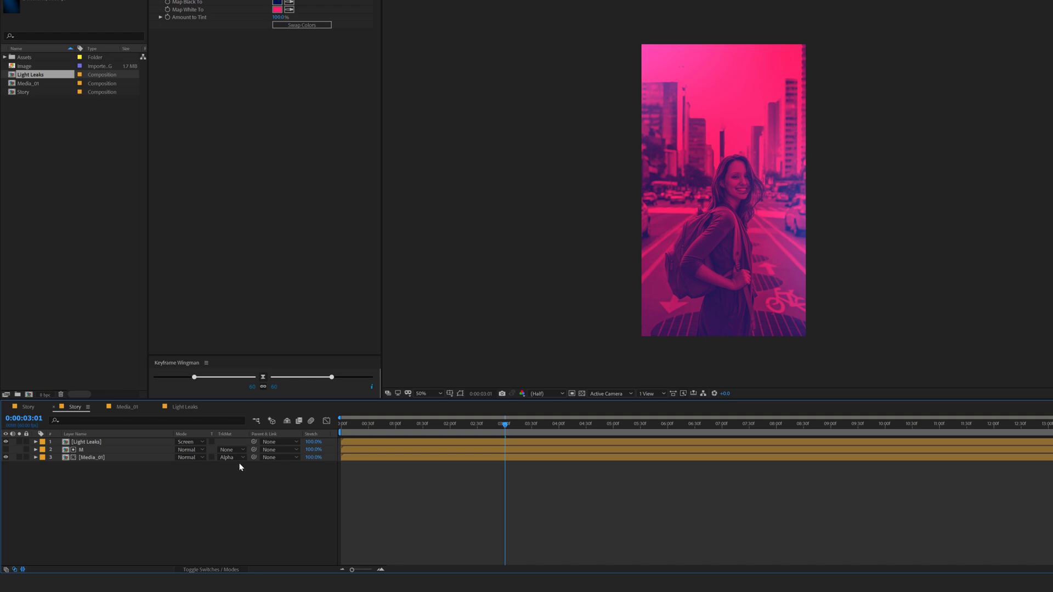
{"action": "left_click", "coordinate": [429, 425]}
{"action": "left_click", "coordinate": [424, 430]}
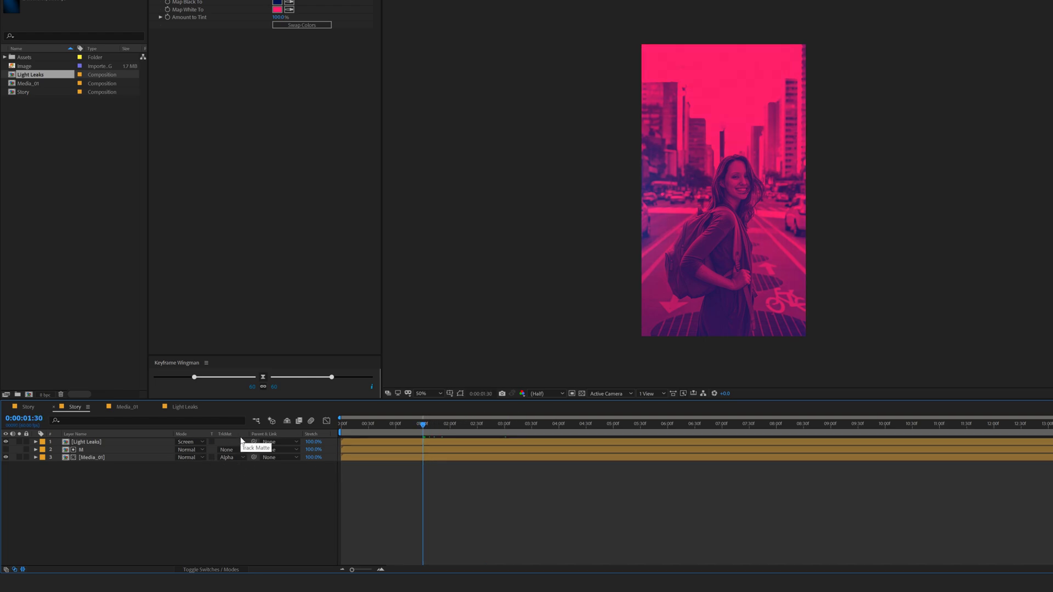
{"action": "left_click", "coordinate": [96, 460]}
{"action": "key", "text": "s"}
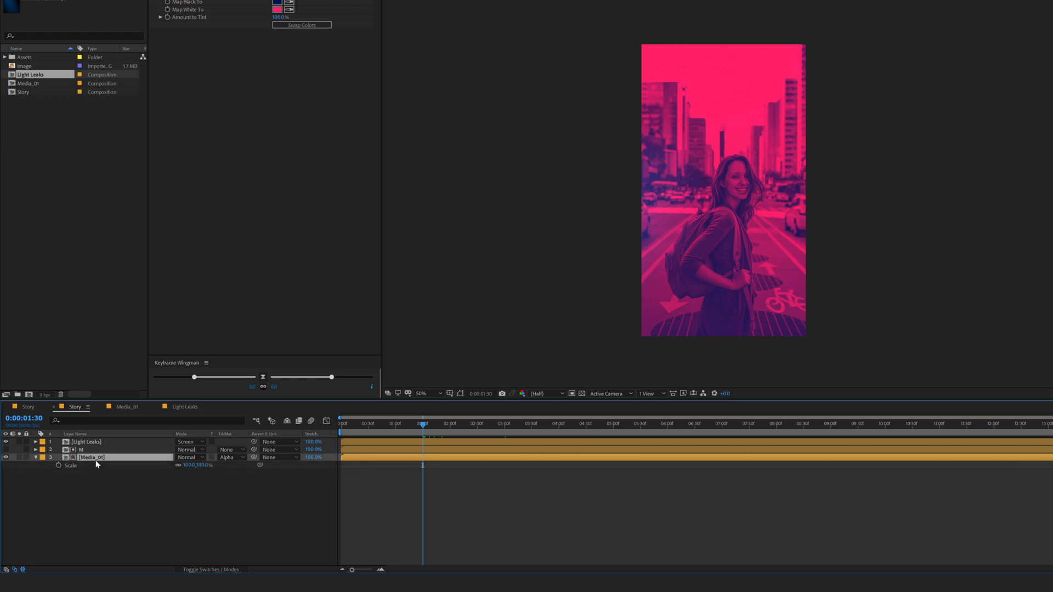
{"action": "left_click", "coordinate": [58, 465]}
{"action": "key", "text": "Home"}
{"action": "left_click", "coordinate": [203, 465]}
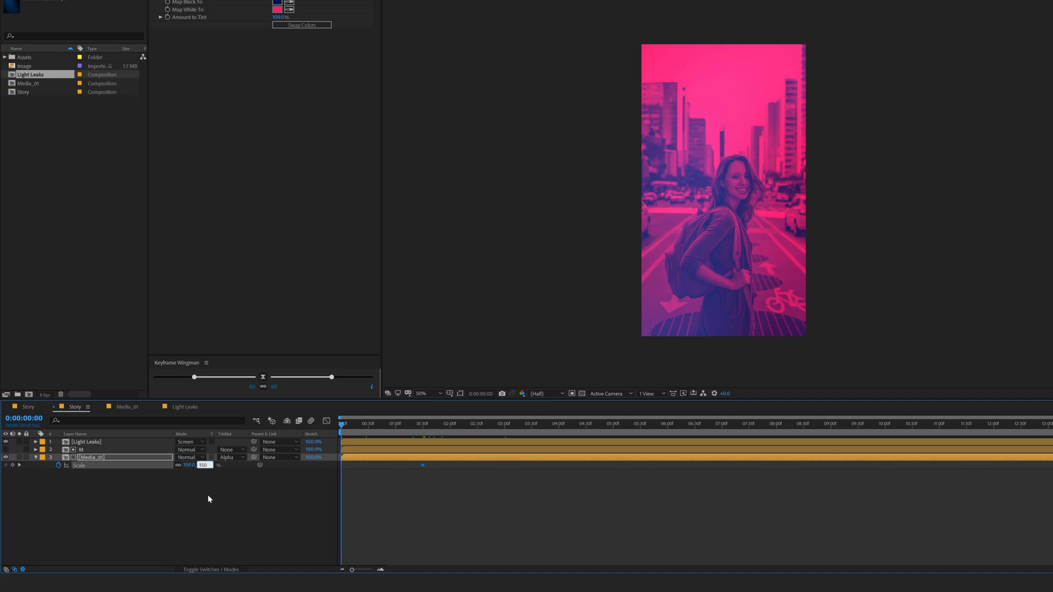
{"action": "type", "text": "150"}
{"action": "key", "text": "Return"}
Keyframe the M layer's Scale at 100% at 0:00:01:30 and return to the start of the composition.
{"action": "left_click_drag", "start_coordinate": [406, 428], "coordinate": [423, 429]}
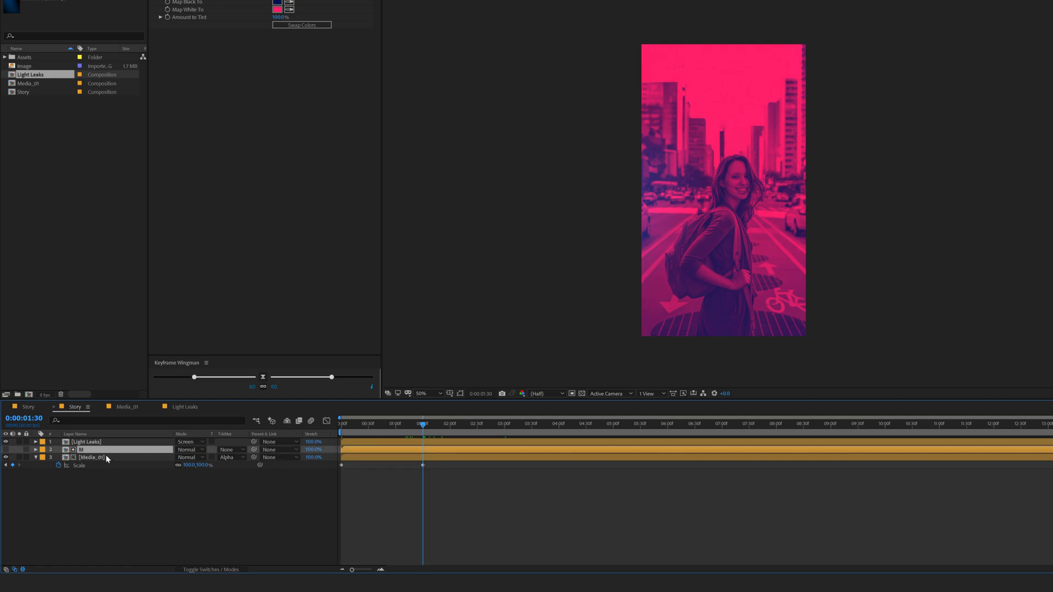
{"action": "key", "text": "s"}
{"action": "left_click", "coordinate": [58, 458]}
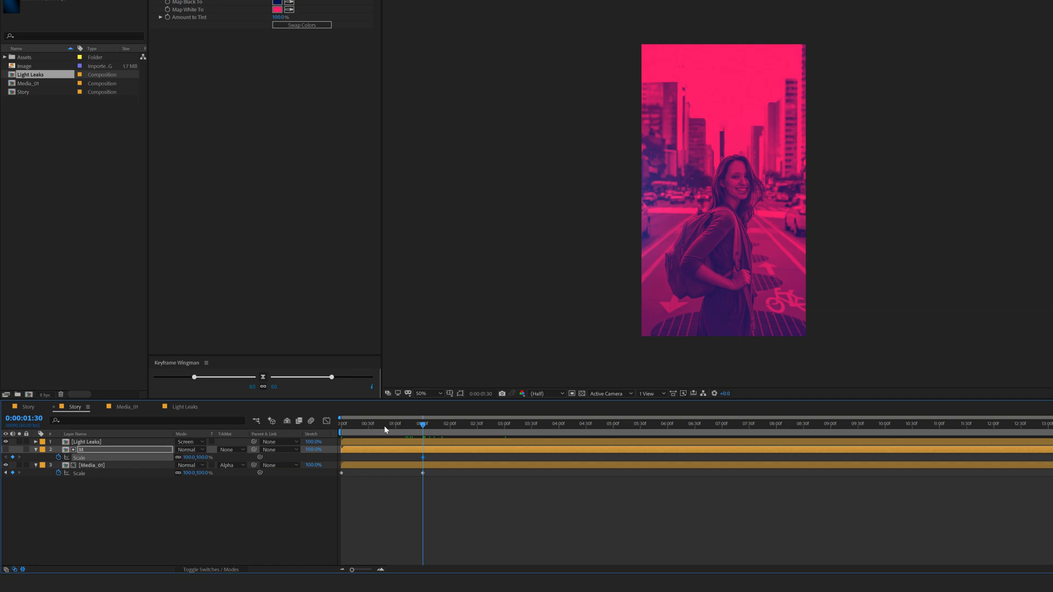
{"action": "left_click_drag", "start_coordinate": [384, 425], "coordinate": [329, 422]}
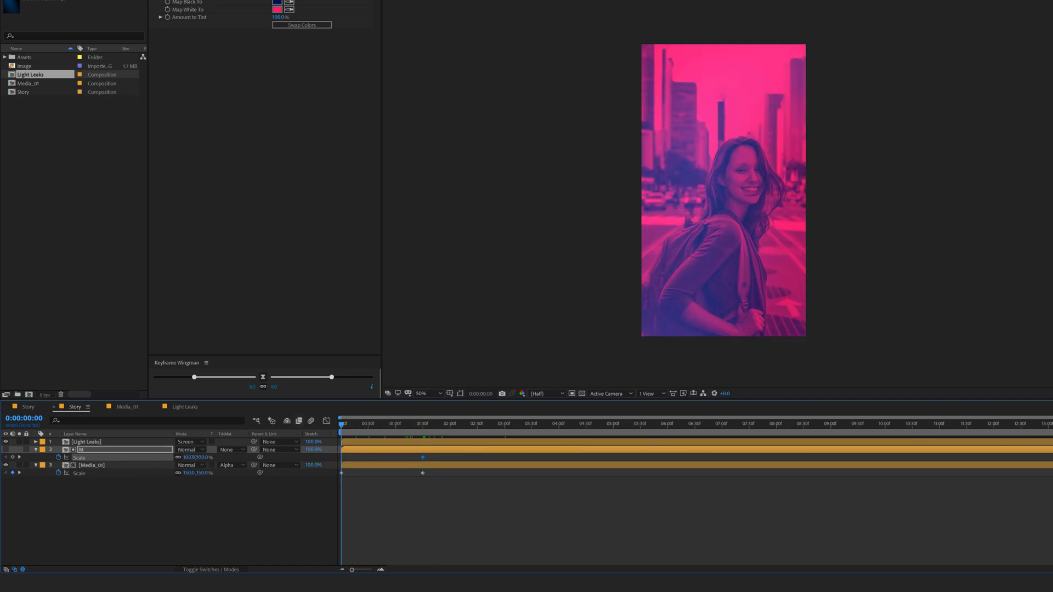
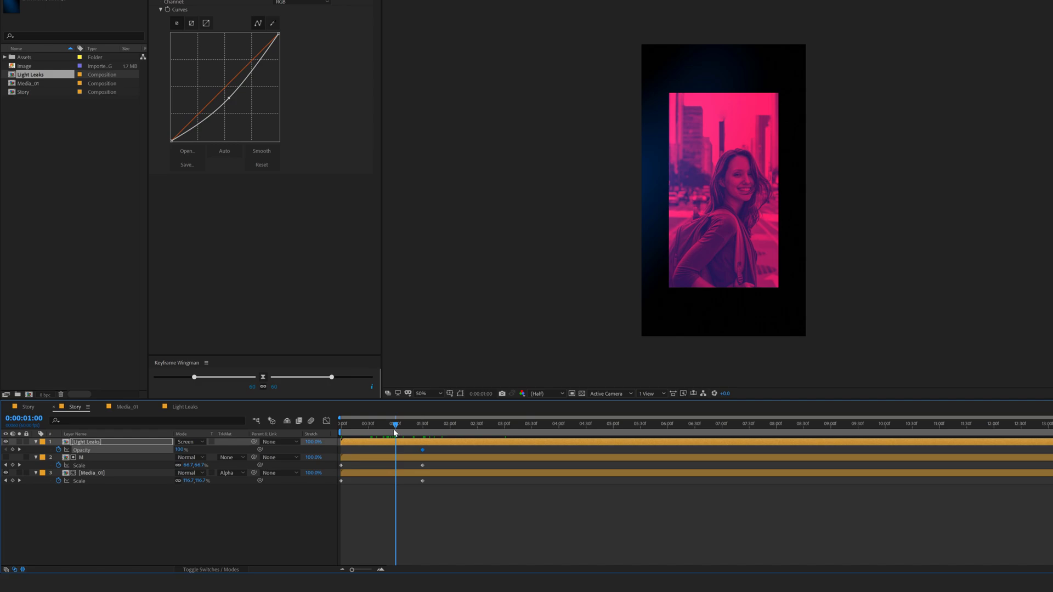
Set the Light Leaks layer's Opacity to 0% at 0:00:01:00 and apply Easy Ease to the Opacity and Scale keyframes.
{"action": "left_click", "coordinate": [181, 449]}
{"action": "type", "text": "0"}
{"action": "key", "text": "Return"}
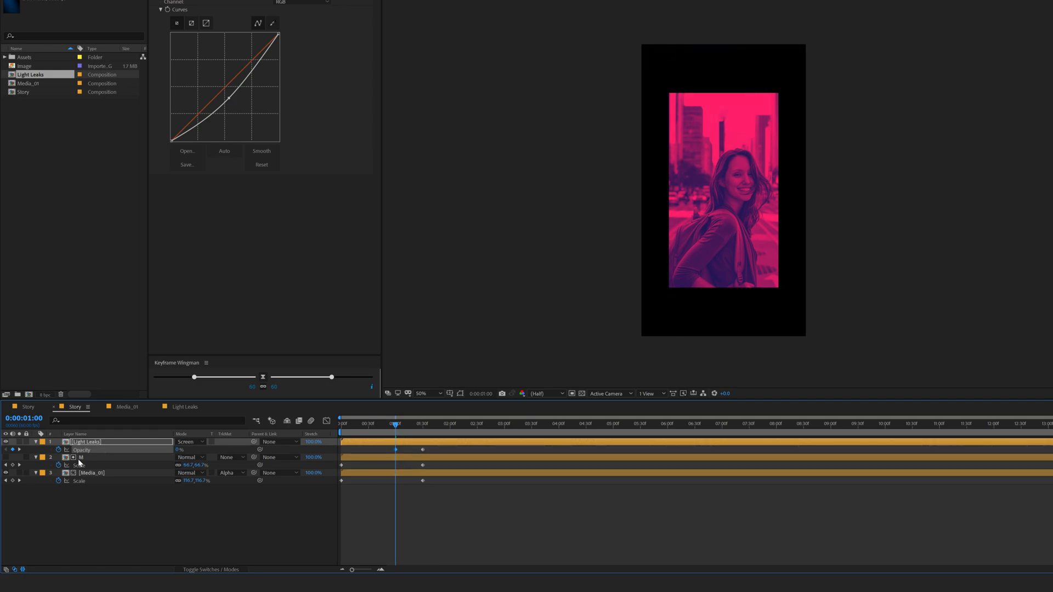
{"action": "left_click_drag", "start_coordinate": [384, 451], "coordinate": [329, 497]}
{"action": "key", "text": "F9"}
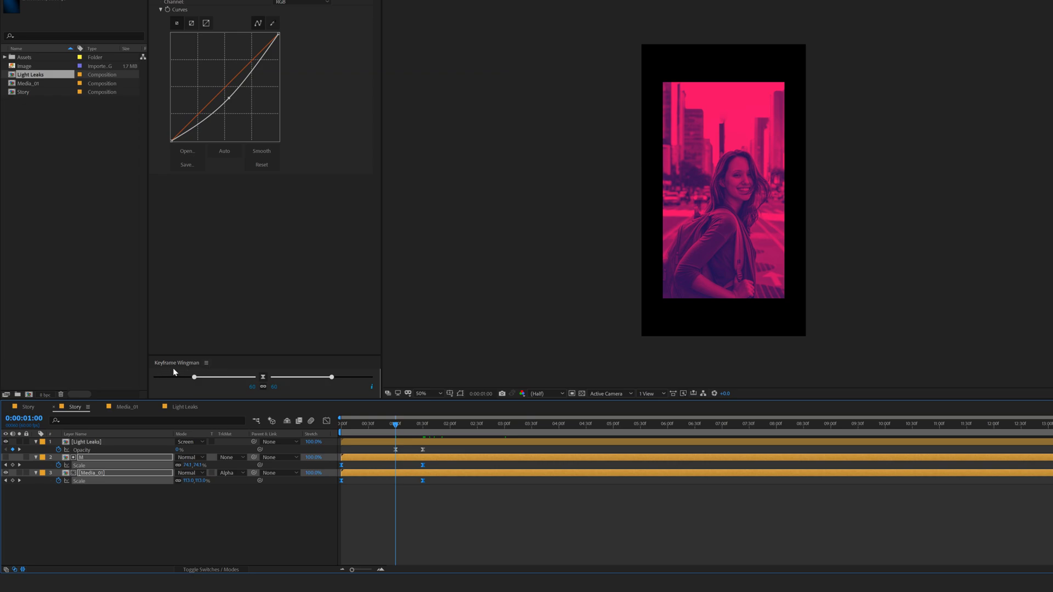
Show the speed graph of both Scale animations and set Keyframe Wingman's incoming and outgoing influence to 100.
{"action": "left_click", "coordinate": [327, 421]}
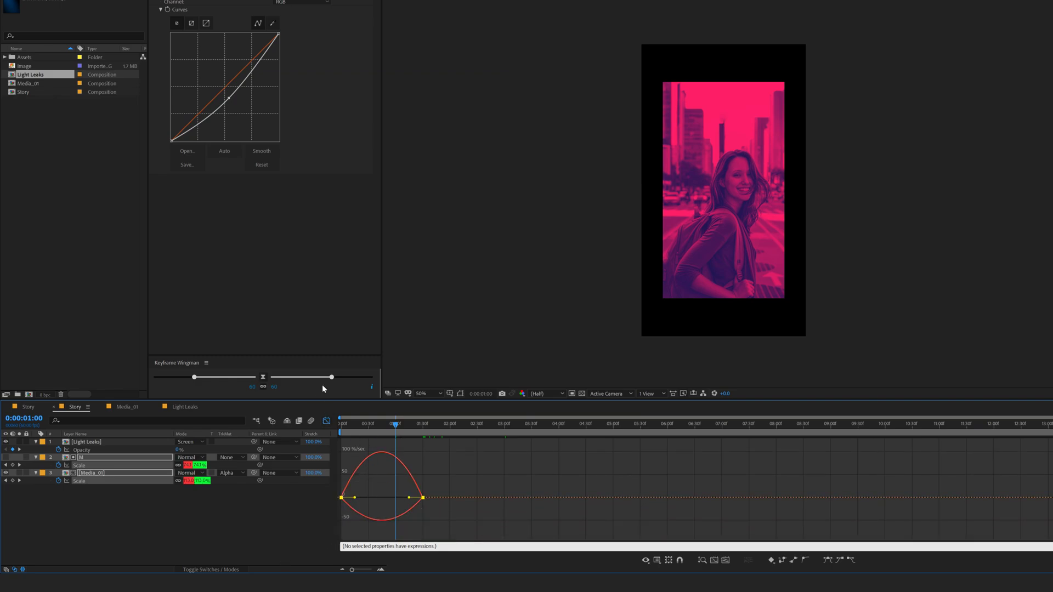
{"action": "left_click_drag", "start_coordinate": [331, 377], "coordinate": [387, 377]}
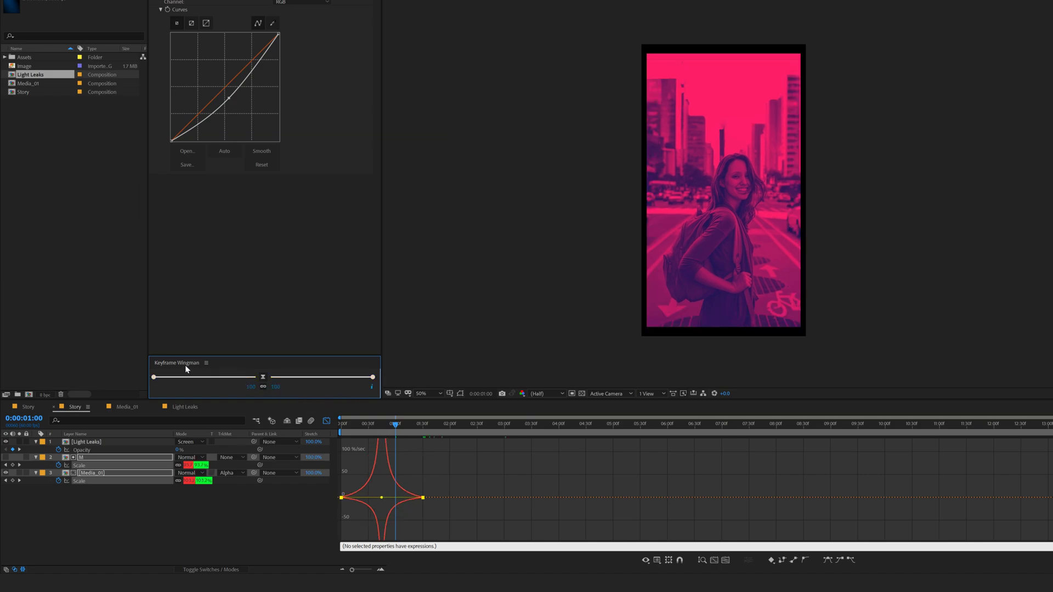
{"action": "left_click_drag", "start_coordinate": [435, 473], "coordinate": [373, 505]}
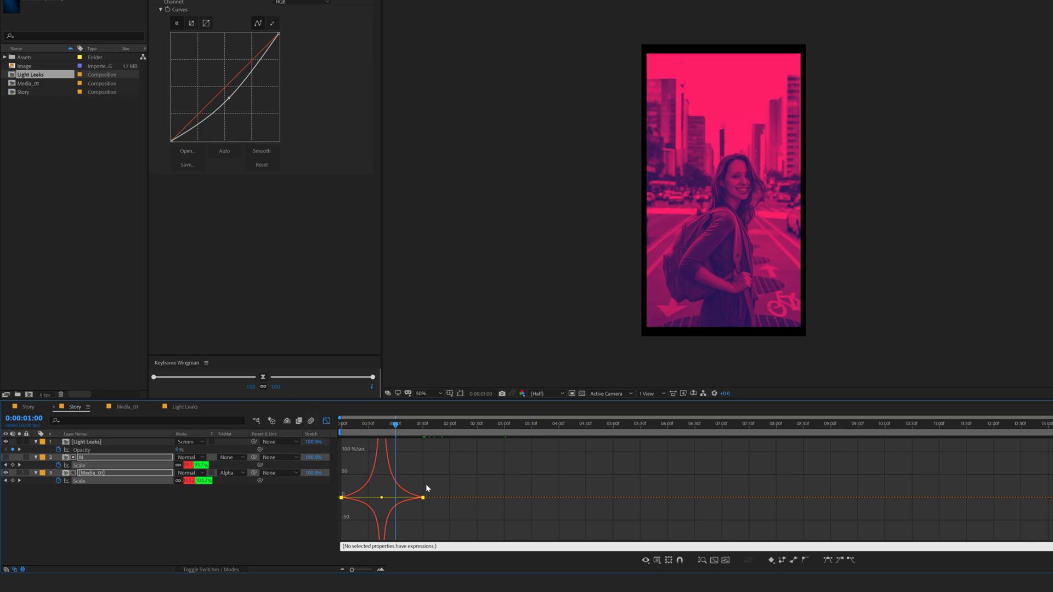
{"action": "left_click", "coordinate": [373, 378]}
{"action": "left_click", "coordinate": [445, 478]}
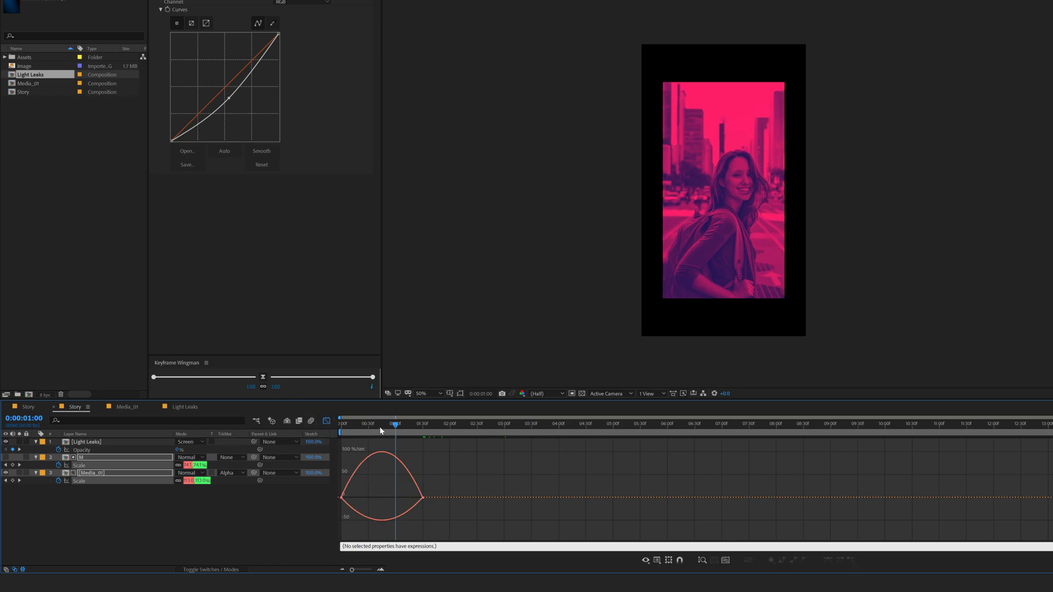
Try to reshape the Scale speed curve by hand with the first keyframe's influence handle.
{"action": "left_click", "coordinate": [379, 426]}
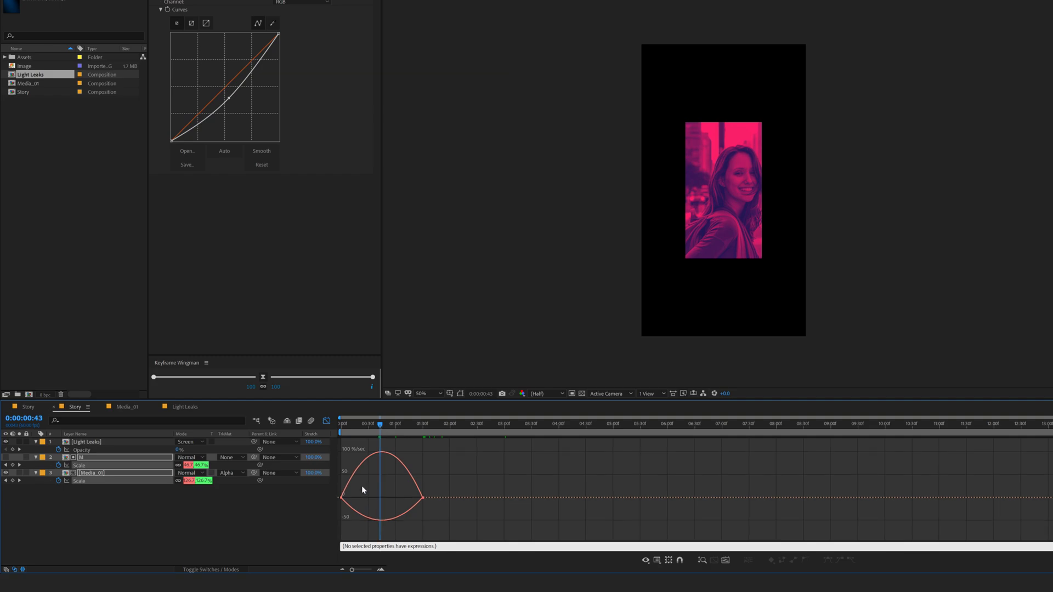
{"action": "left_click", "coordinate": [341, 498]}
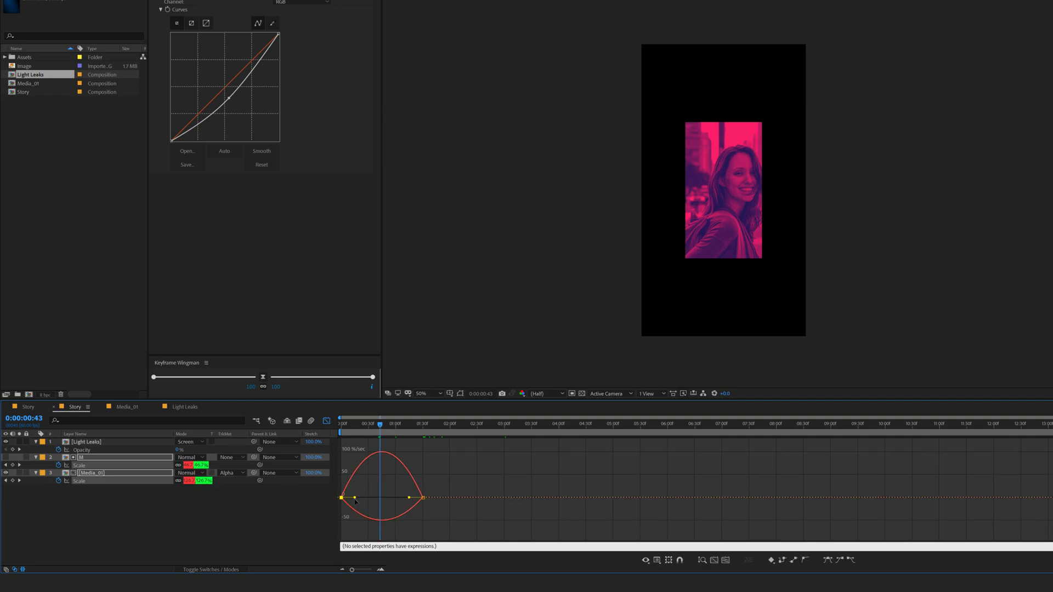
{"action": "left_click_drag", "start_coordinate": [356, 499], "coordinate": [279, 539]}
Apply the 100 influence easing from Keyframe Wingman to the Scale keyframes of M and Media_01 and preview from the start.
{"action": "key", "text": "F9"}
{"action": "left_click", "coordinate": [263, 382]}
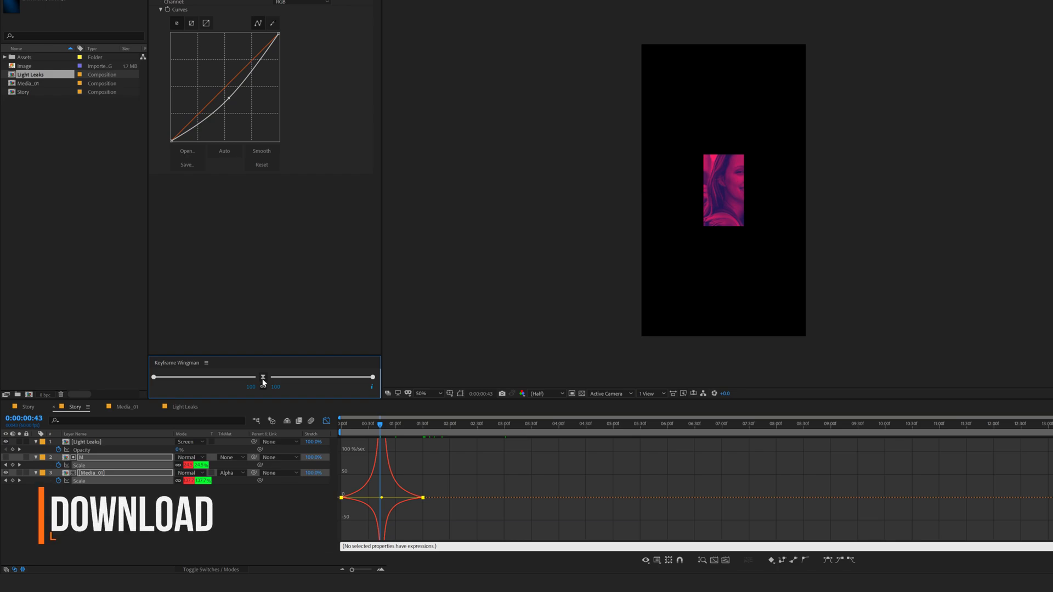
{"action": "left_click", "coordinate": [327, 423]}
{"action": "key", "text": "Home"}
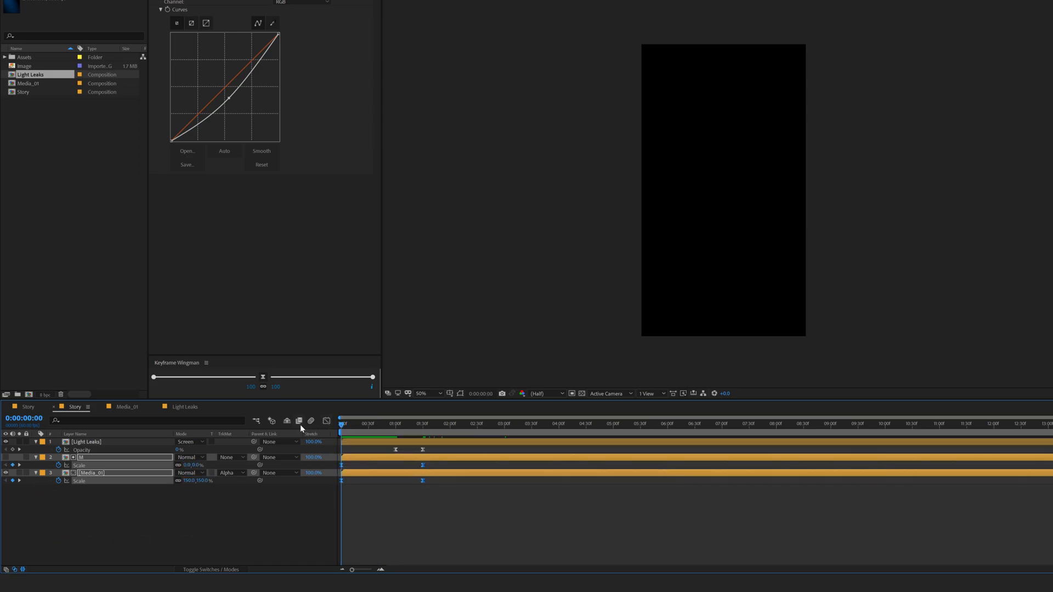
{"action": "key", "text": "space"}
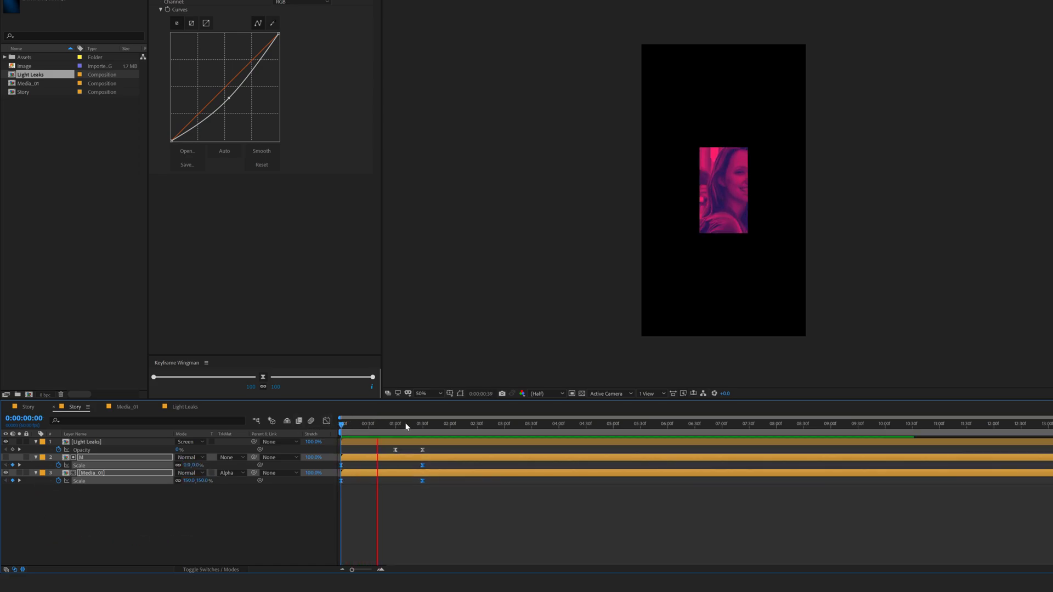
End the work area at 0:00:03:10 and preview the opening animation.
{"action": "left_click", "coordinate": [501, 425]}
{"action": "left_click", "coordinate": [513, 426]}
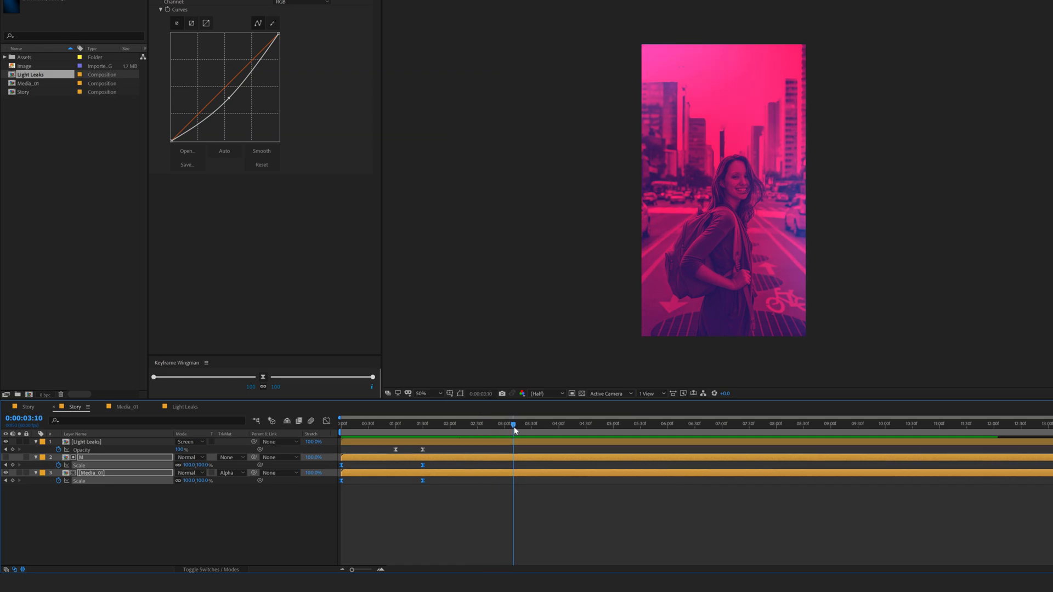
{"action": "key", "text": "n"}
{"action": "key", "text": "space"}
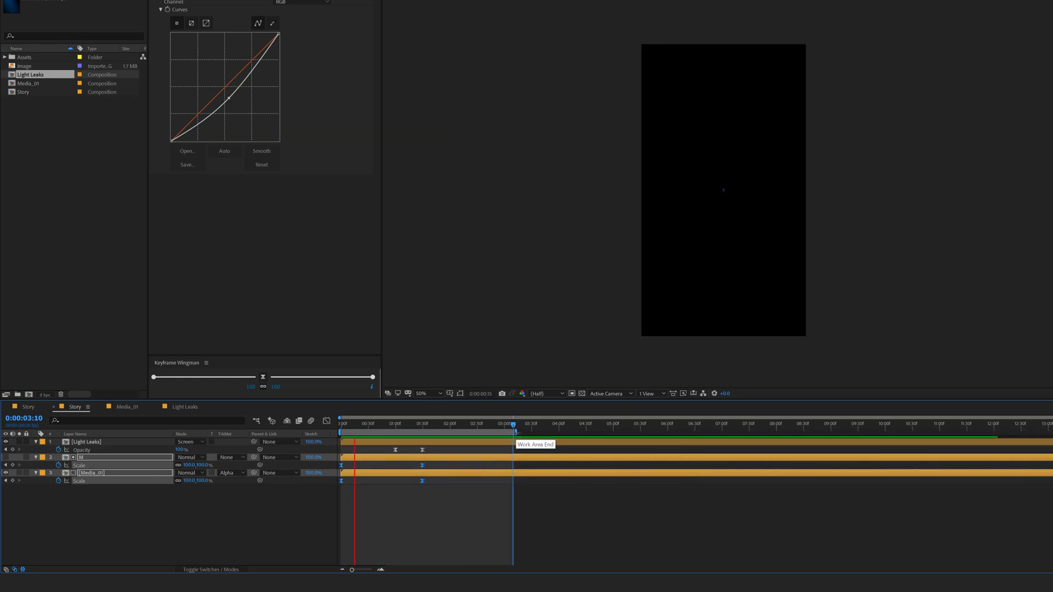
Apply the Transform effect to the Media_01 layer.
{"action": "left_click", "coordinate": [436, 424]}
{"action": "left_click", "coordinate": [106, 486]}
{"action": "left_click", "coordinate": [107, 474]}
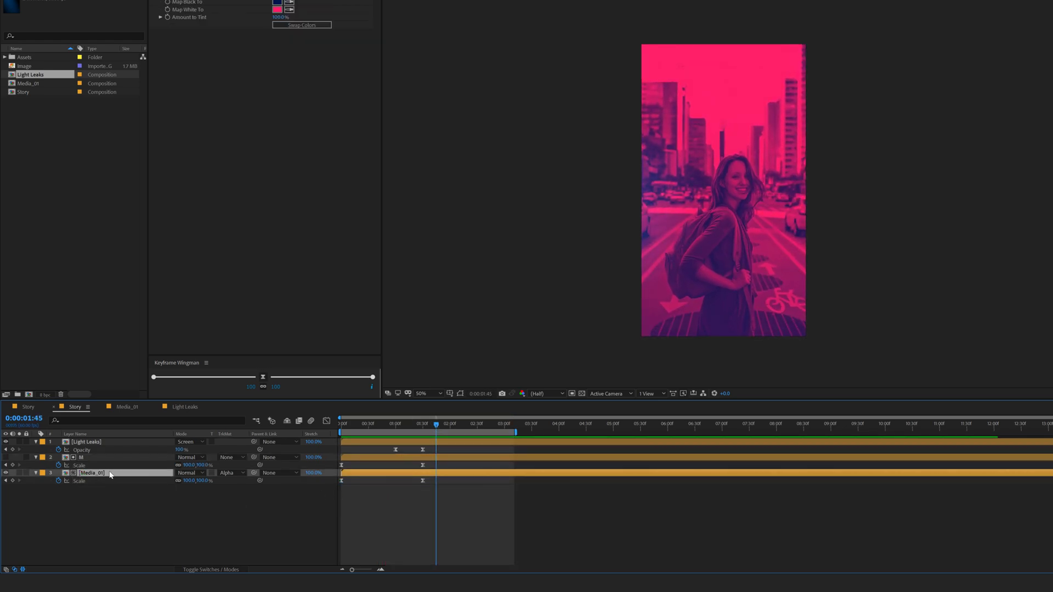
{"action": "key", "text": "ctrl+space"}
{"action": "type", "text": "tra"}
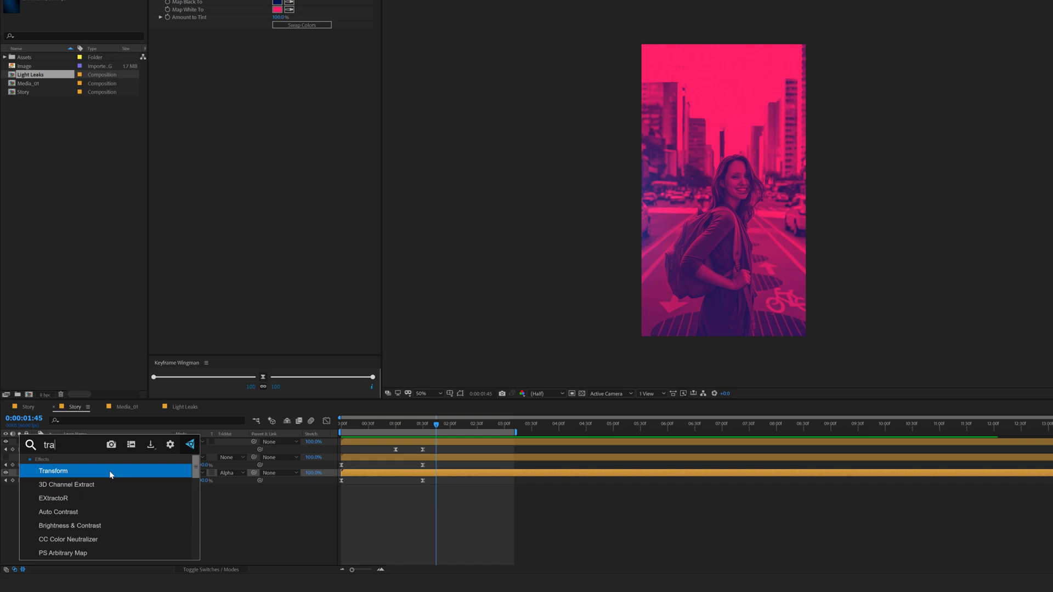
{"action": "key", "text": "Return"}
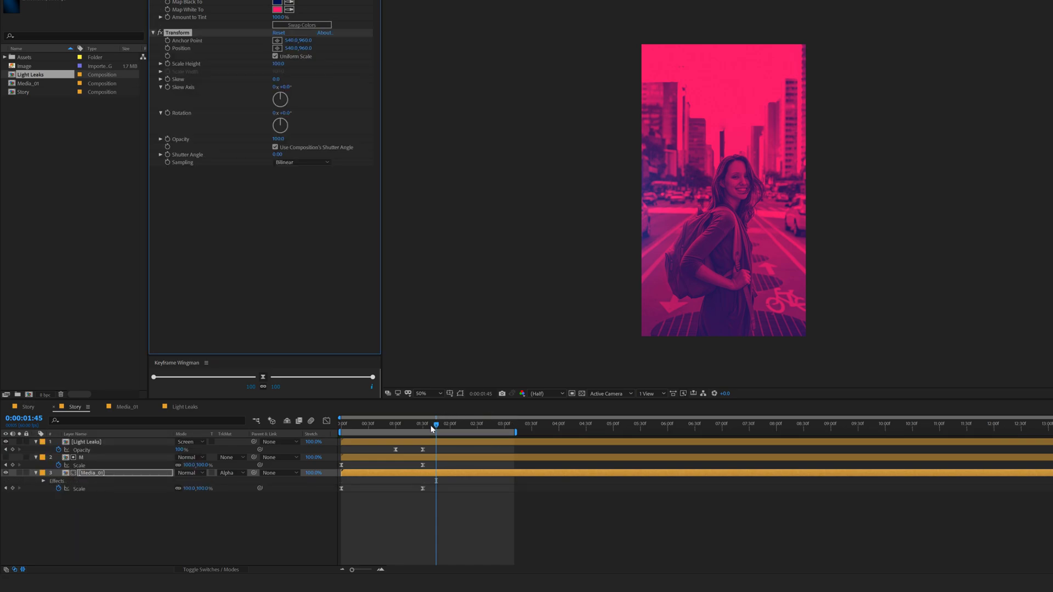
Animate the Transform effect's Scale Height on Media_01 from 100 at the start to 115 at the composition's end.
{"action": "left_click_drag", "start_coordinate": [433, 429], "coordinate": [294, 442]}
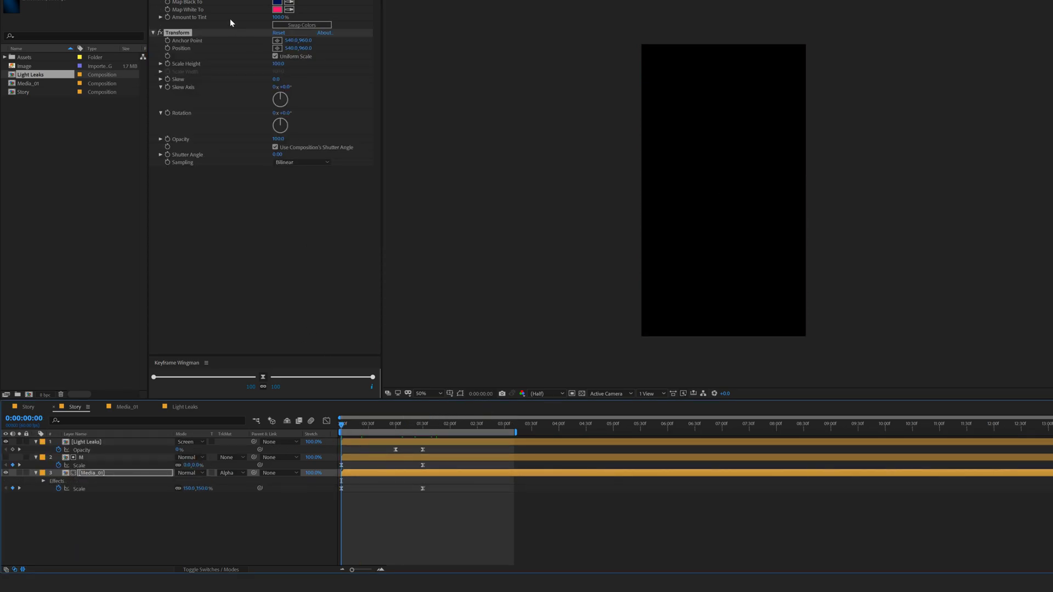
{"action": "left_click", "coordinate": [168, 64]}
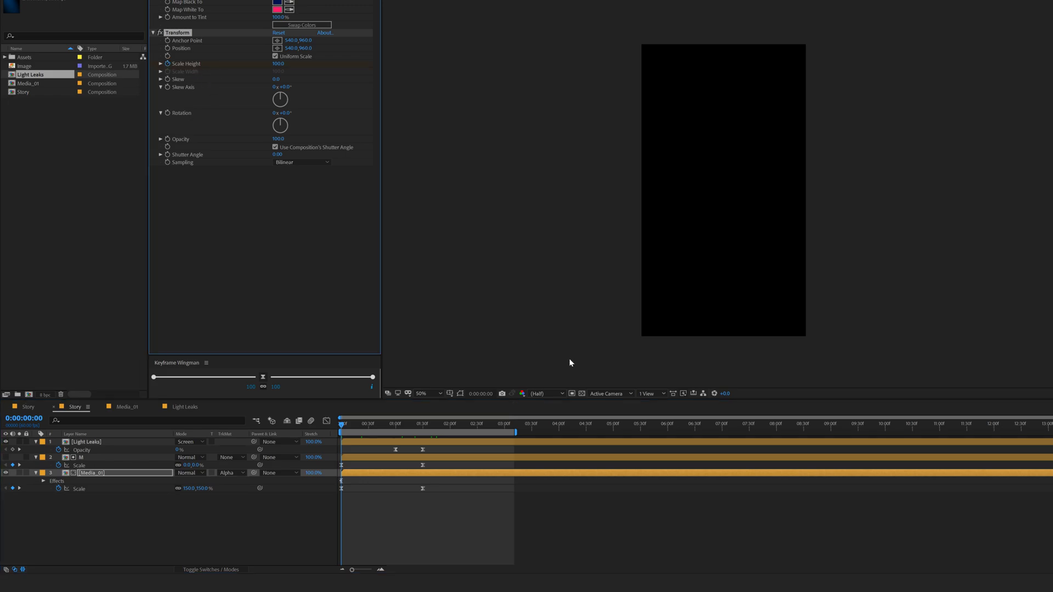
{"action": "left_click", "coordinate": [694, 424]}
{"action": "key", "text": "End"}
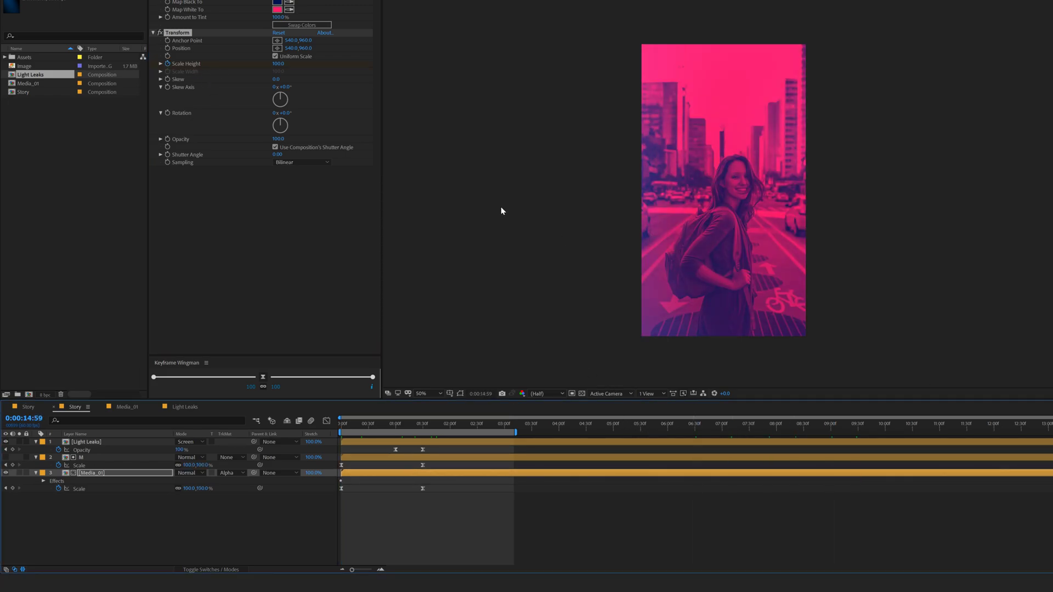
{"action": "left_click", "coordinate": [278, 63]}
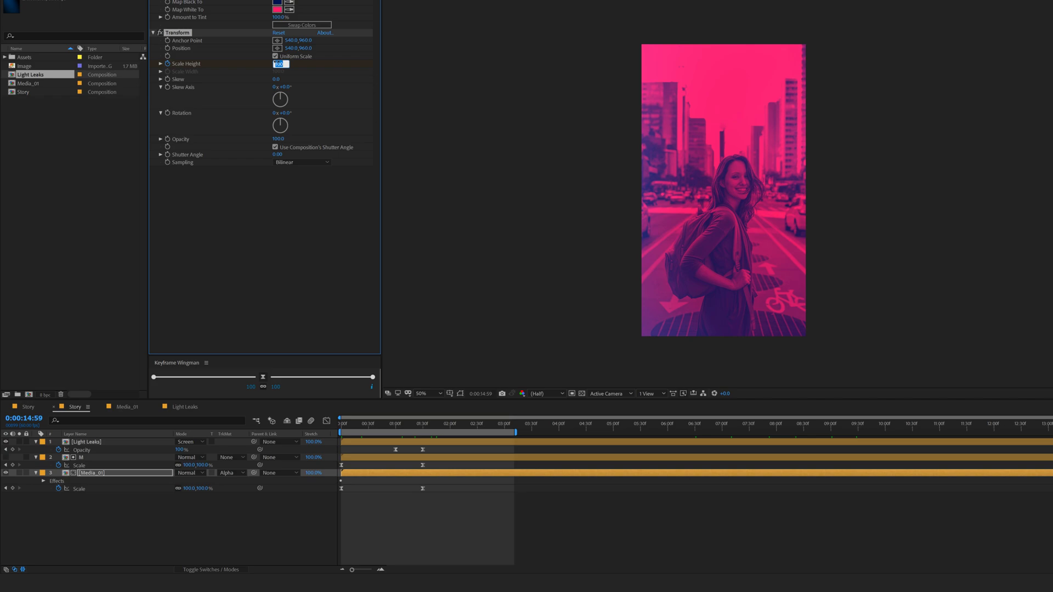
{"action": "key", "text": "Return"}
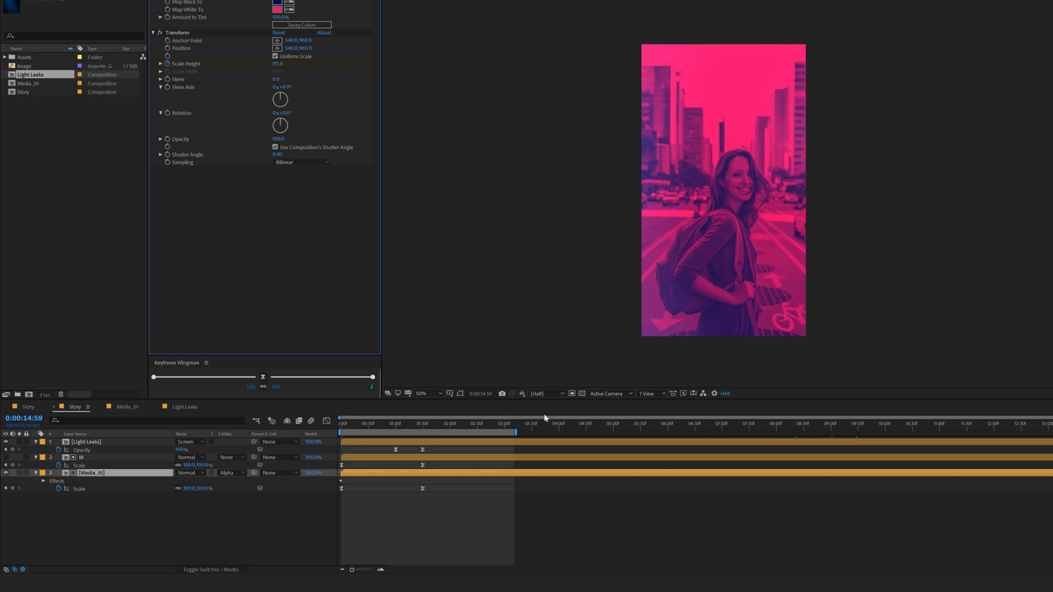
Preview the photo's slow zoom at several points in the Story composition.
{"action": "left_click", "coordinate": [399, 431]}
{"action": "key", "text": "space"}
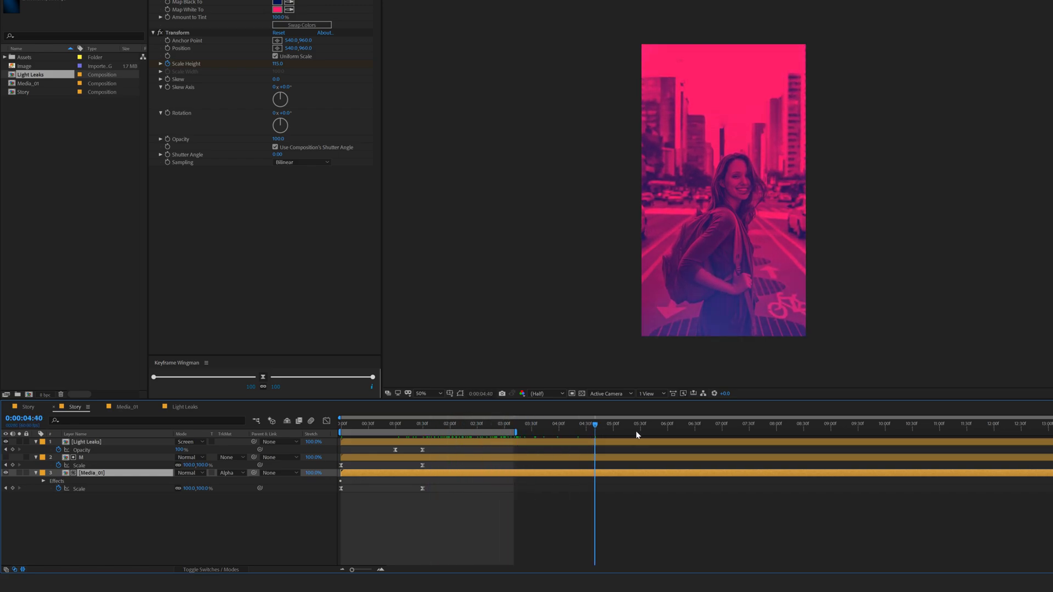
{"action": "left_click_drag", "start_coordinate": [617, 430], "coordinate": [467, 428]}
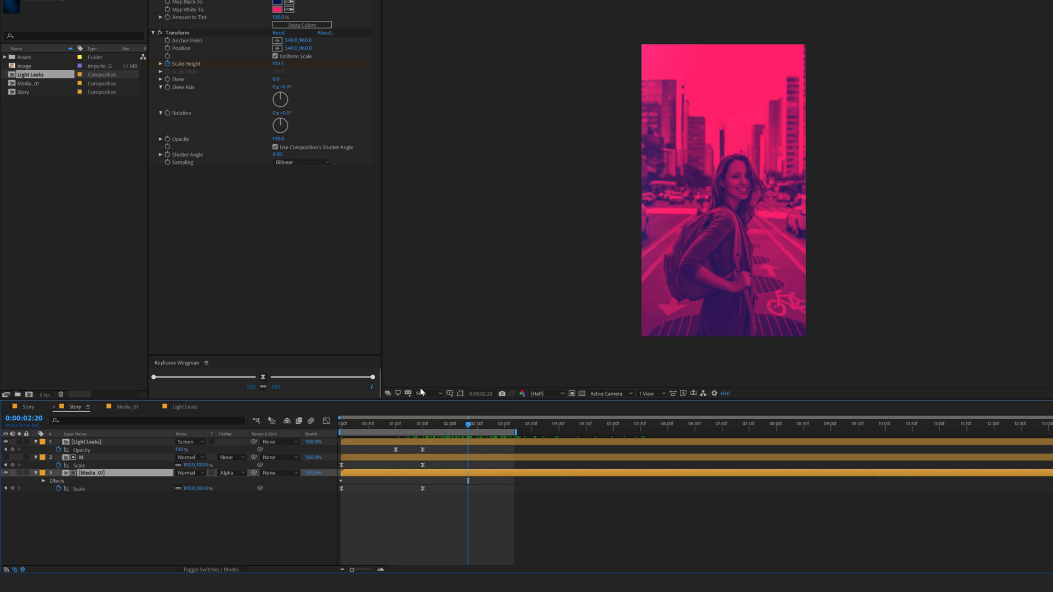
Create a new composition named Title_01 with a size of 1080 × 1080 px.
{"action": "left_click", "coordinate": [125, 296]}
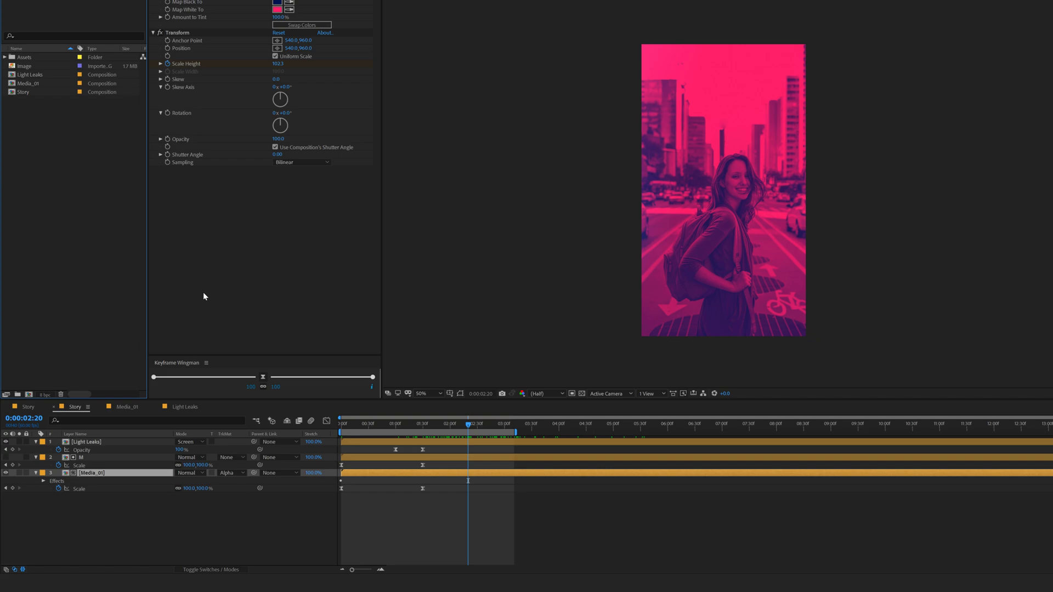
{"action": "key", "text": "ctrl+k"}
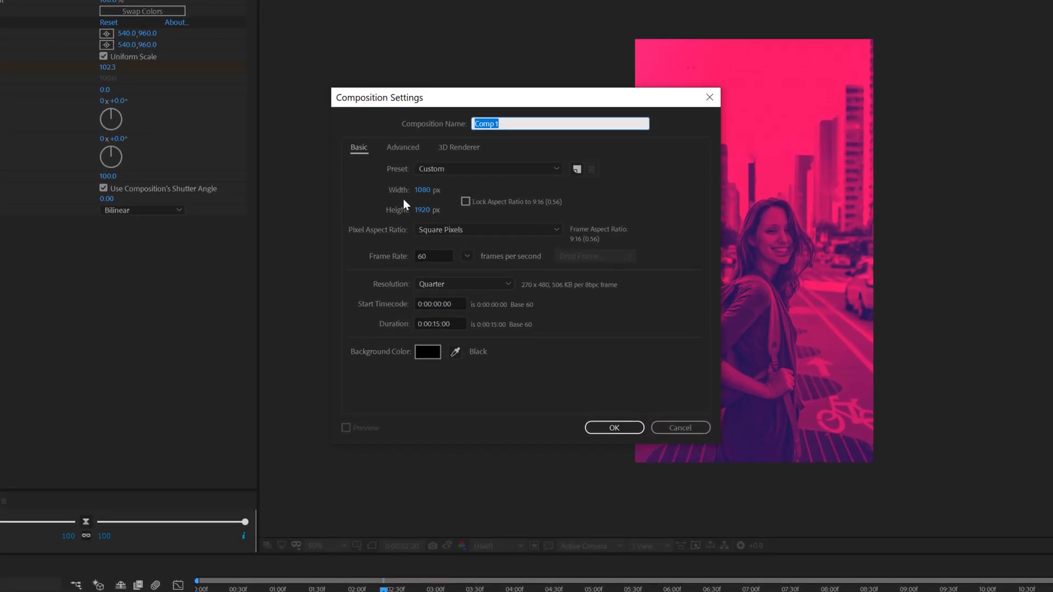
{"action": "left_click", "coordinate": [423, 210]}
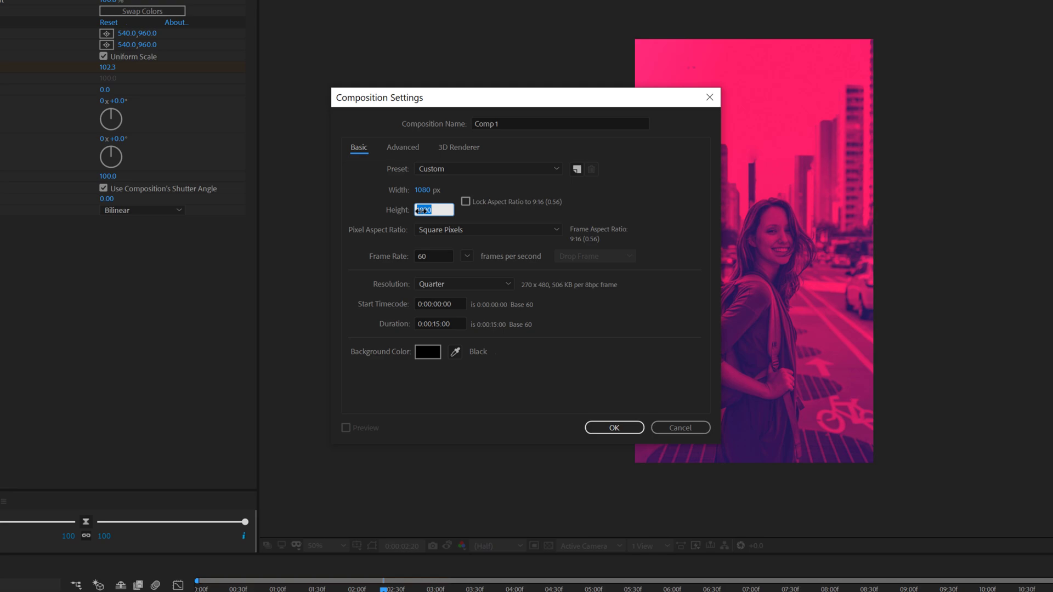
{"action": "type", "text": "1080"}
{"action": "left_click", "coordinate": [511, 122]}
{"action": "type", "text": "Title_01"}
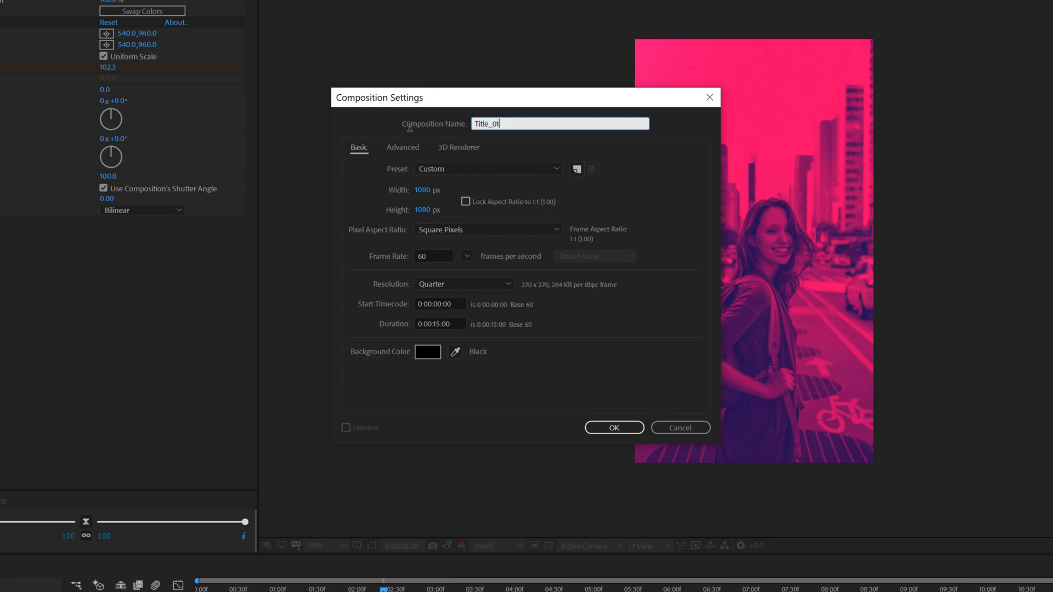
{"action": "left_click", "coordinate": [614, 428]}
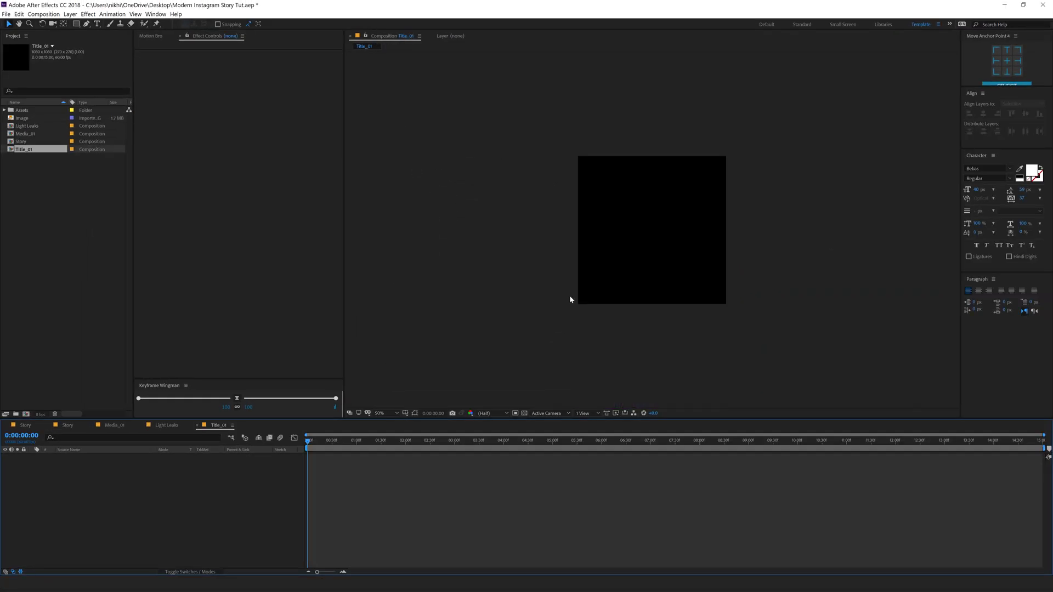
Add a text layer reading "modern" in the Title_01 composition.
{"action": "key", "text": "slash"}
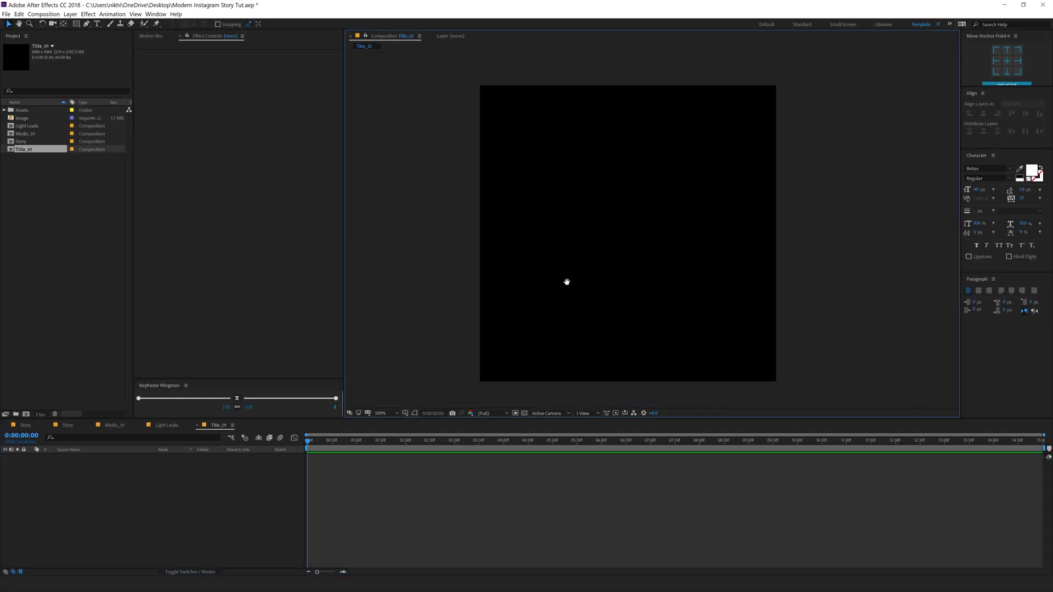
{"action": "left_click", "coordinate": [98, 25]}
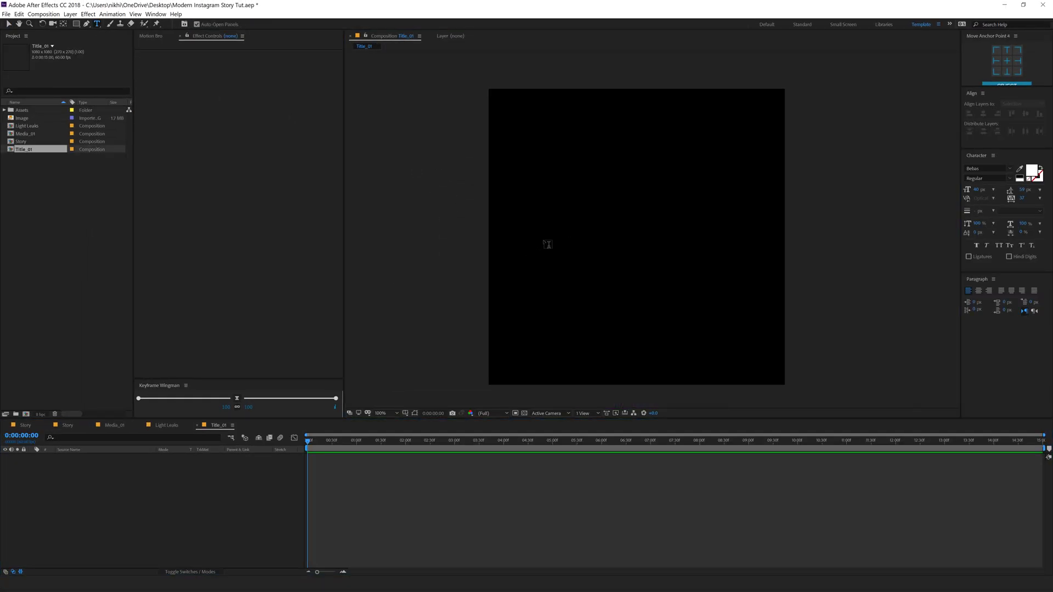
{"action": "left_click", "coordinate": [544, 240]}
{"action": "type", "text": "modern"}
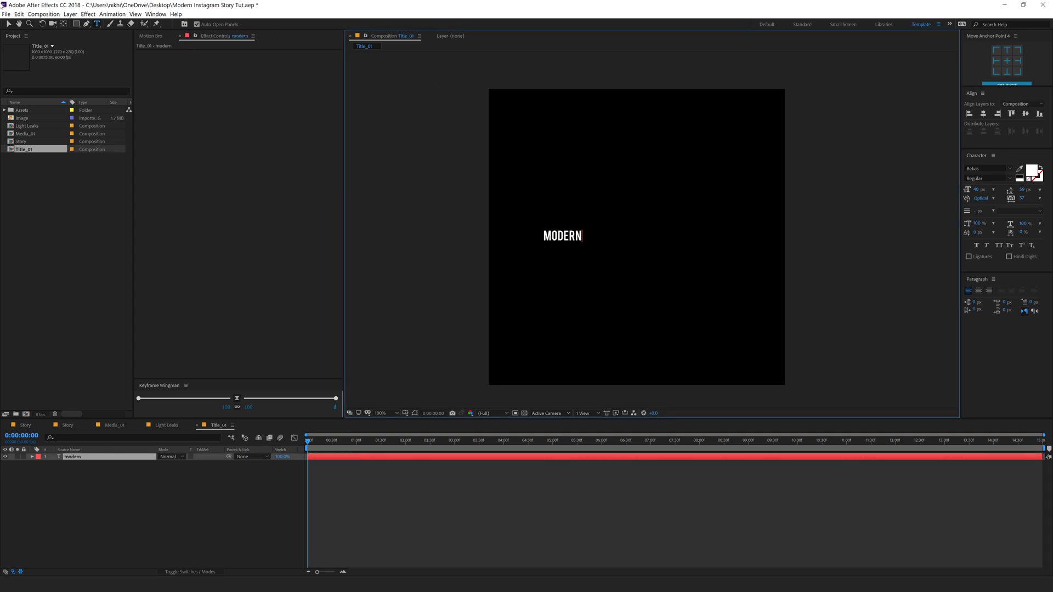
{"action": "left_click", "coordinate": [8, 24]}
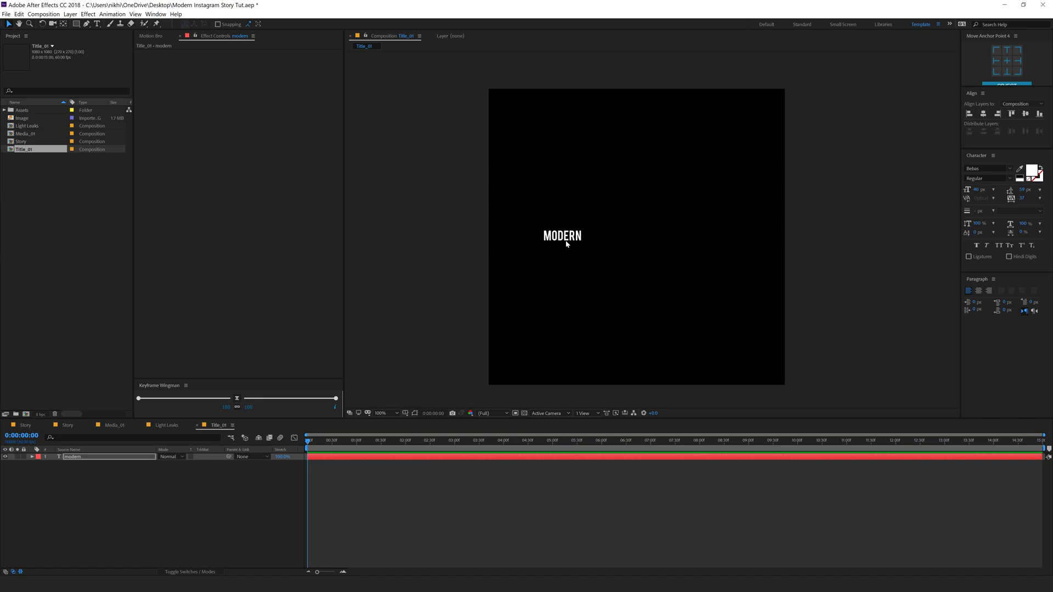
Set the modern text's font size to 150 px and centre it horizontally and vertically in the composition.
{"action": "left_click", "coordinate": [976, 190]}
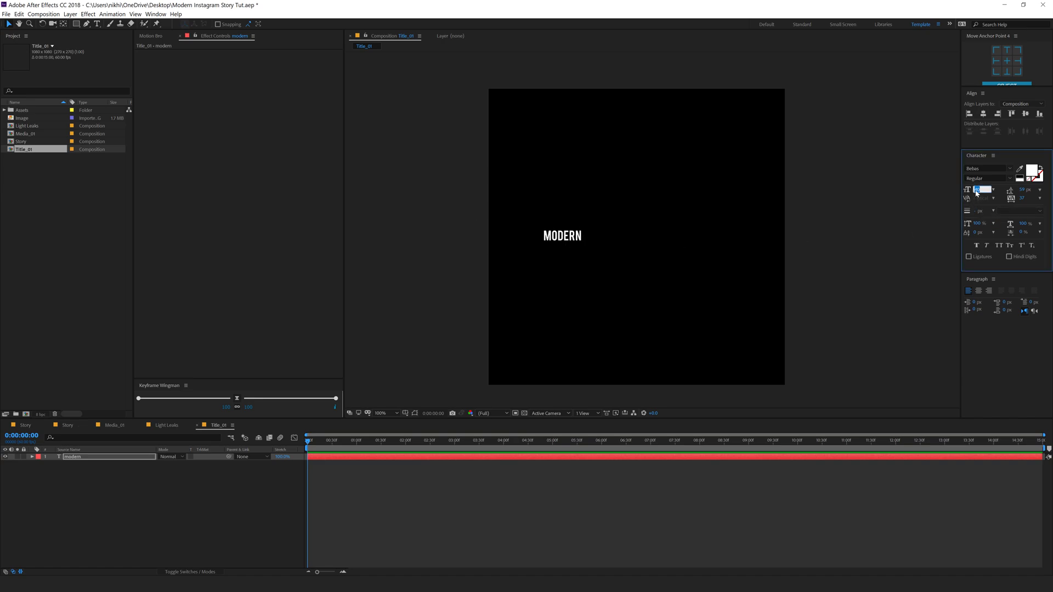
{"action": "type", "text": "150"}
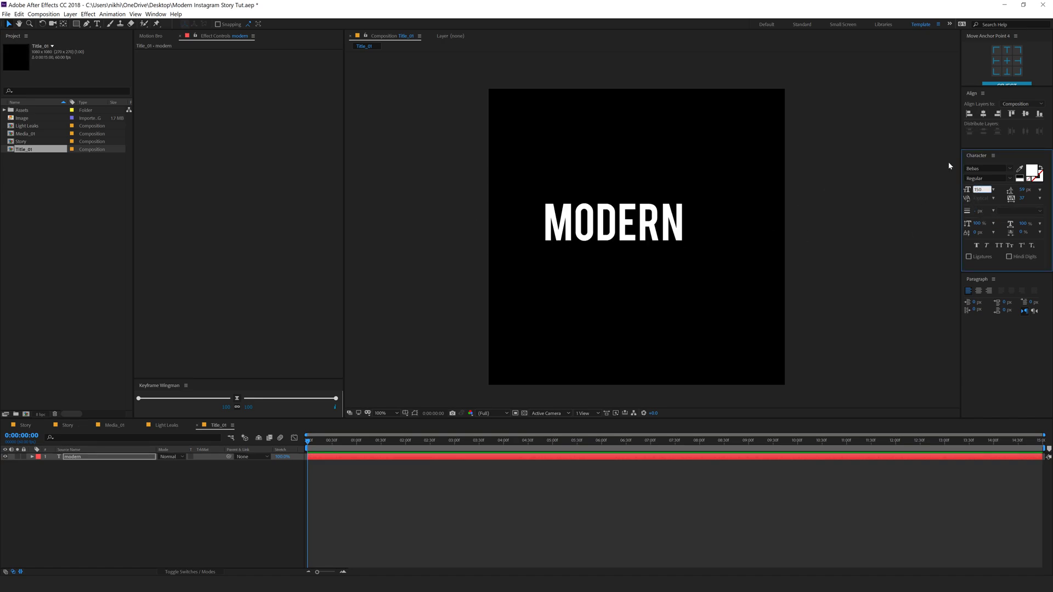
{"action": "key", "text": "Return"}
{"action": "left_click", "coordinate": [984, 114]}
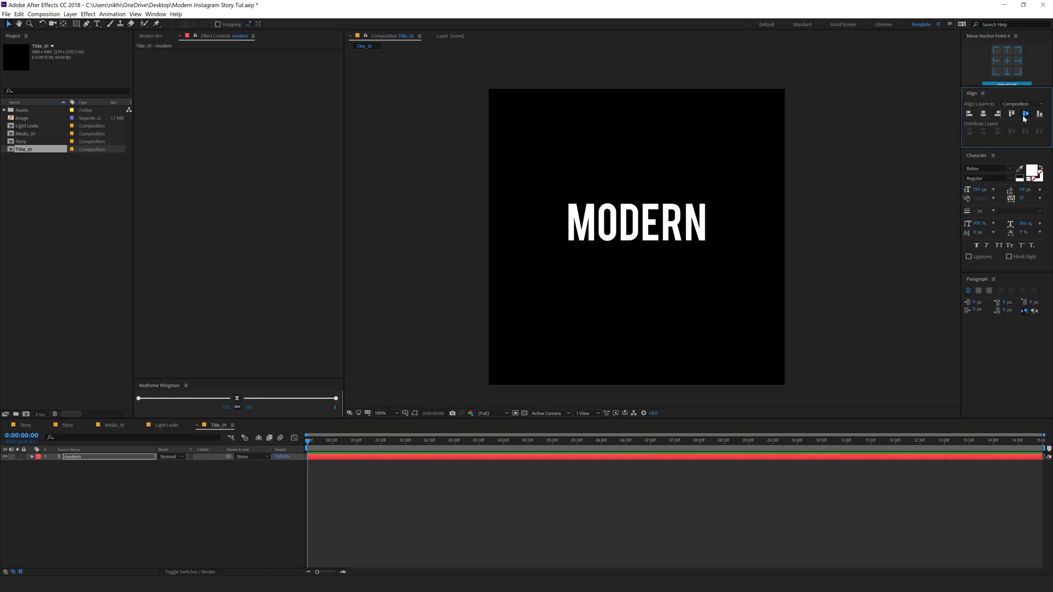
{"action": "left_click", "coordinate": [1025, 114]}
{"action": "left_click", "coordinate": [139, 480]}
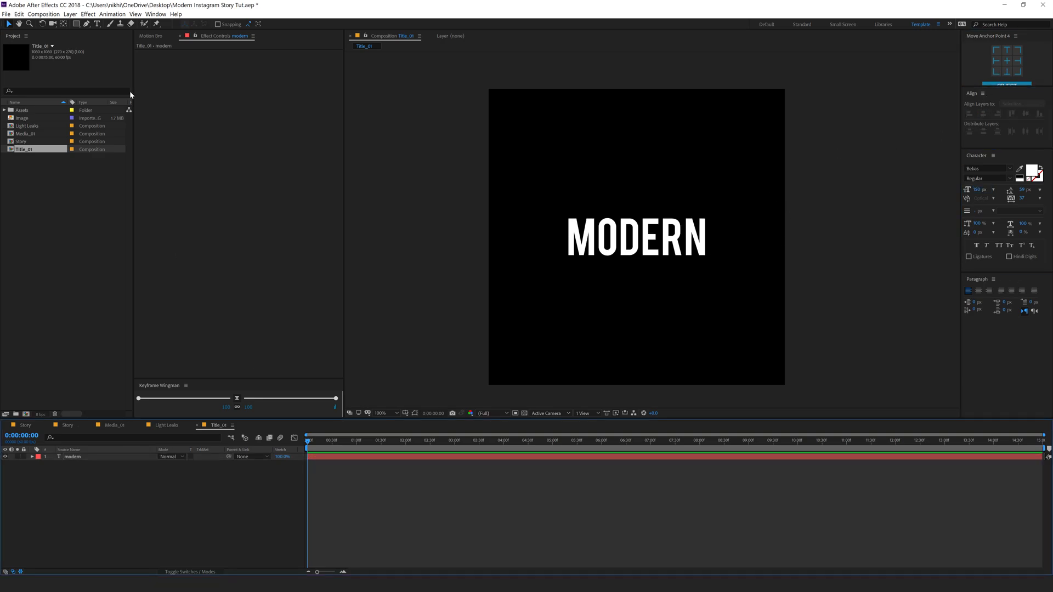
Draw a dark rectangle around the word MODERN and move its layer below the text layer.
{"action": "left_click", "coordinate": [76, 24]}
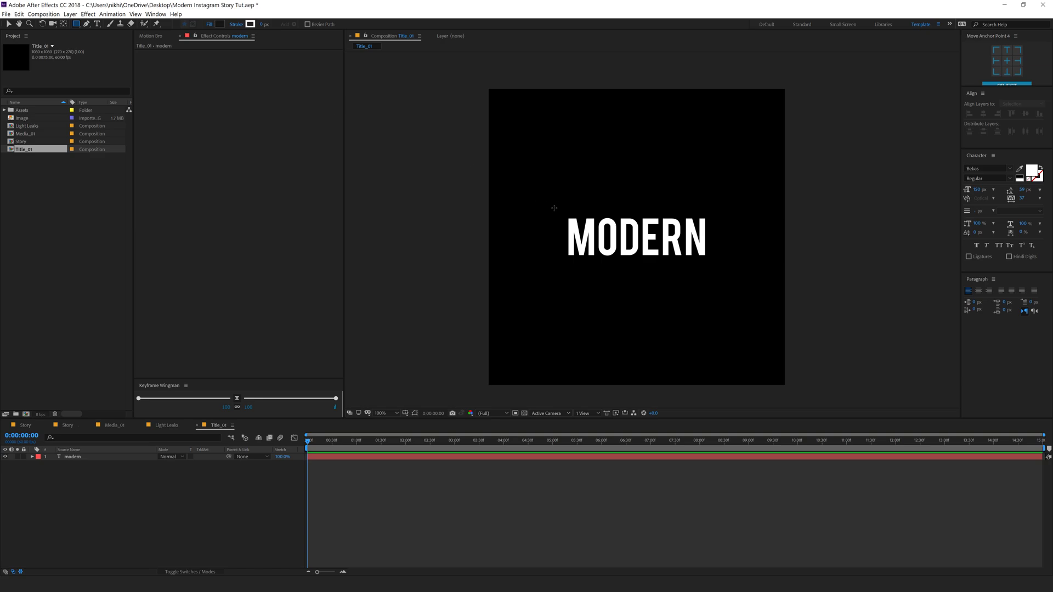
{"action": "left_click_drag", "start_coordinate": [553, 207], "coordinate": [711, 263]}
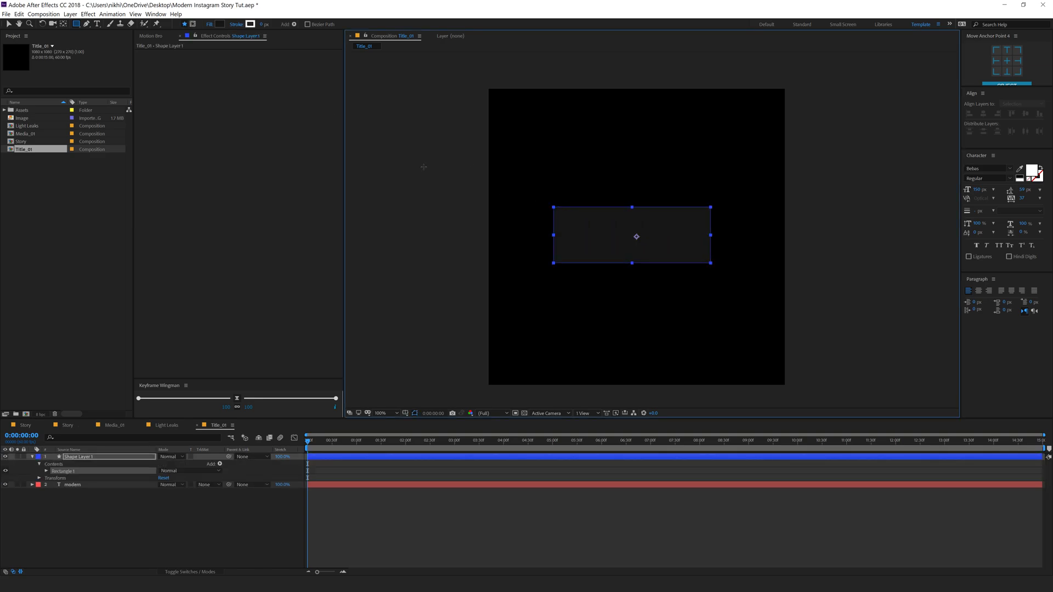
{"action": "left_click", "coordinate": [7, 24]}
{"action": "left_click_drag", "start_coordinate": [76, 461], "coordinate": [74, 490]}
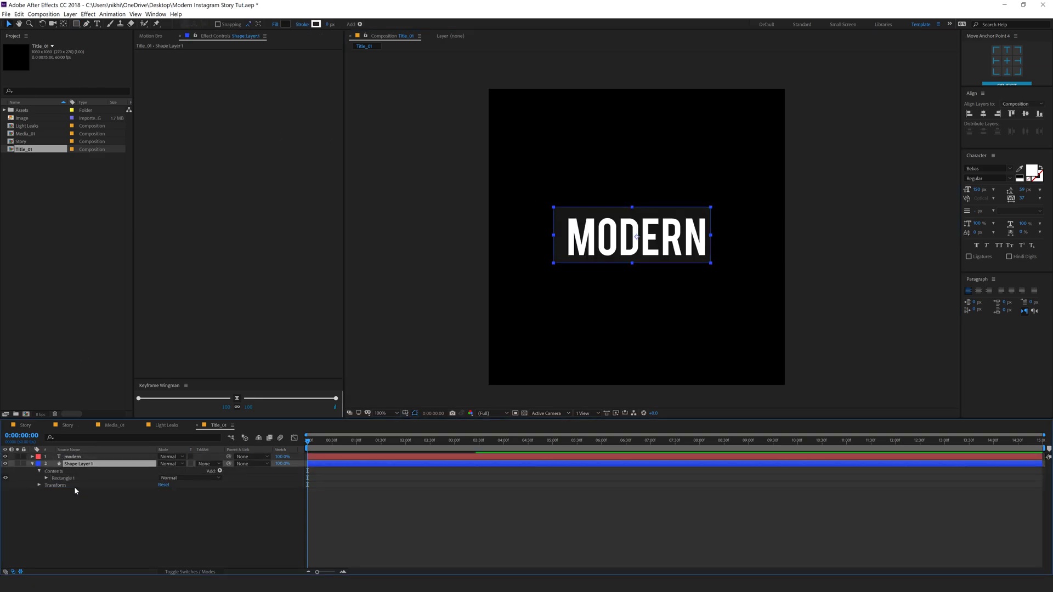
Rename the rectangle layer Box and centre it horizontally and vertically in the composition.
{"action": "key", "text": "Return"}
{"action": "type", "text": "Bo"}
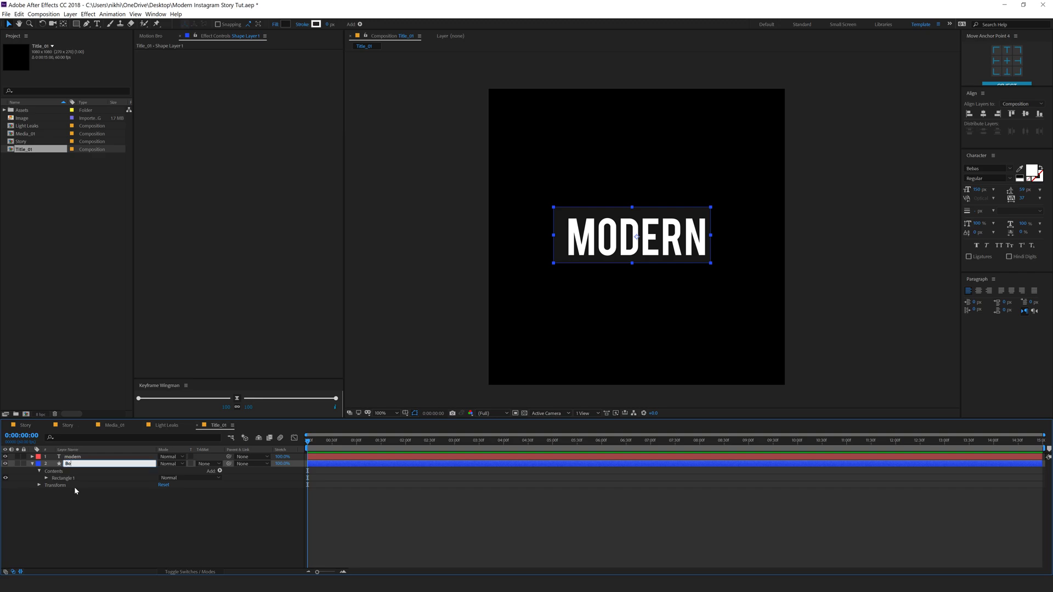
{"action": "type", "text": "x"}
{"action": "key", "text": "Return"}
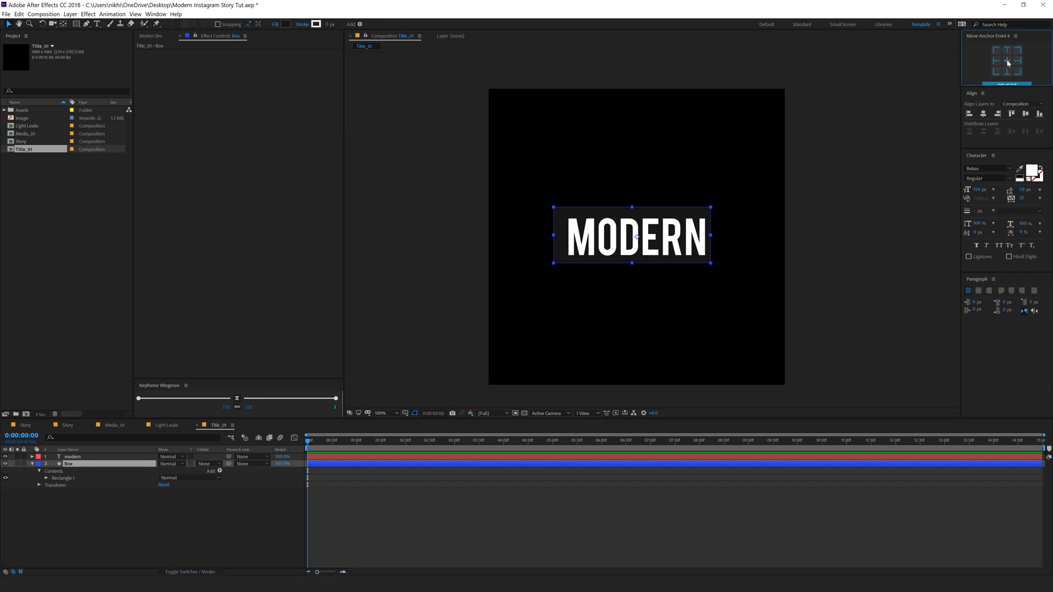
{"action": "left_click", "coordinate": [982, 114]}
{"action": "left_click", "coordinate": [1025, 114]}
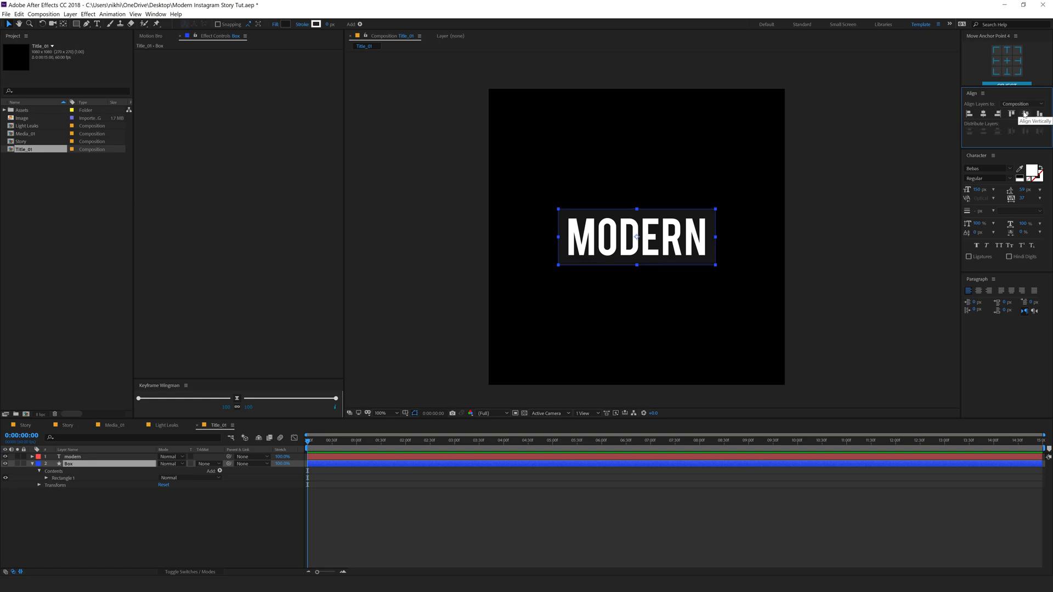
{"action": "left_click", "coordinate": [265, 525]}
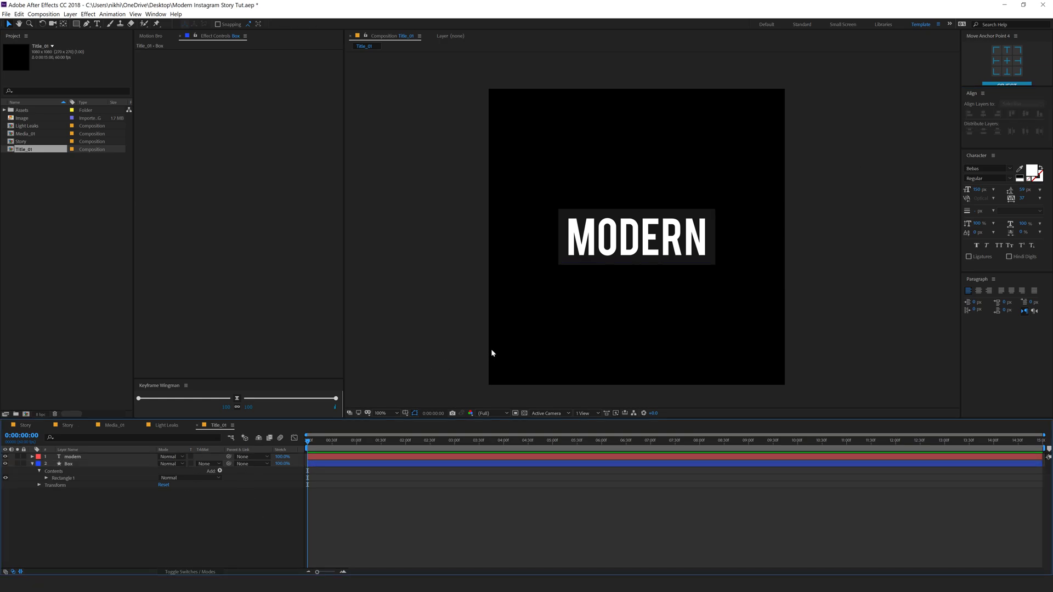
Animate the Box layer's vertical Scale from 0% at the start to 100% at 0:00:01:00, keeping the width at 100%.
{"action": "scroll", "coordinate": [495, 350], "scroll_direction": "up", "scroll_amount": 2}
{"action": "scroll", "coordinate": [495, 347], "scroll_direction": "down", "scroll_amount": 2}
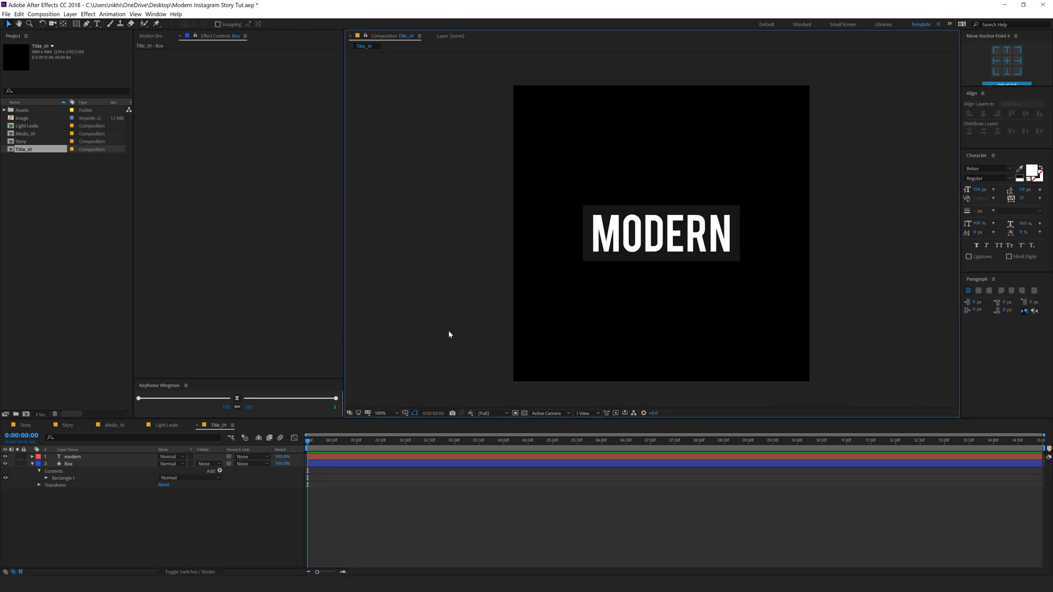
{"action": "left_click_drag", "start_coordinate": [354, 441], "coordinate": [356, 444]}
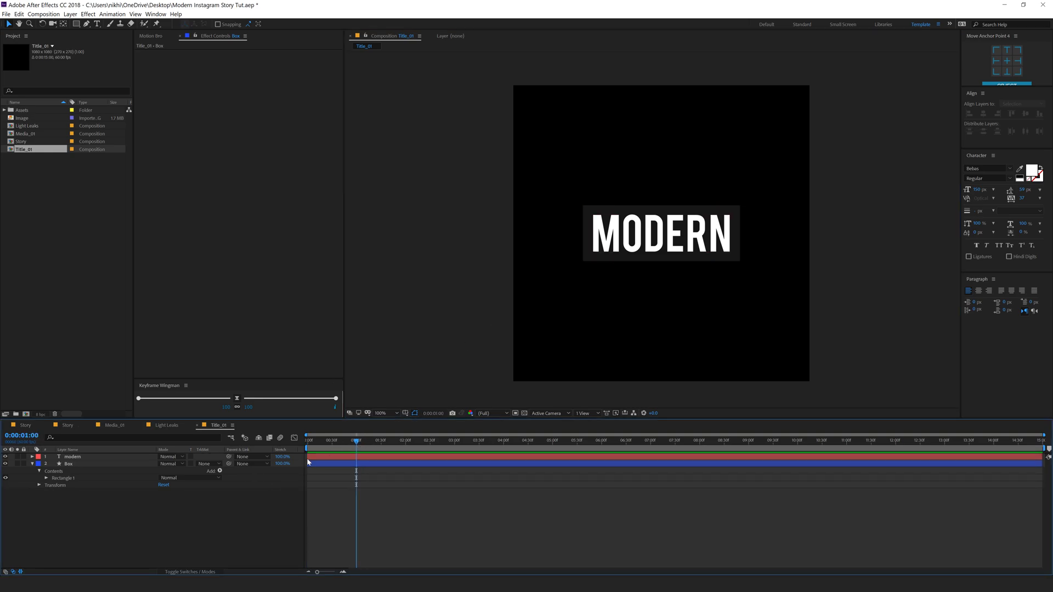
{"action": "left_click", "coordinate": [65, 476]}
{"action": "left_click", "coordinate": [73, 464]}
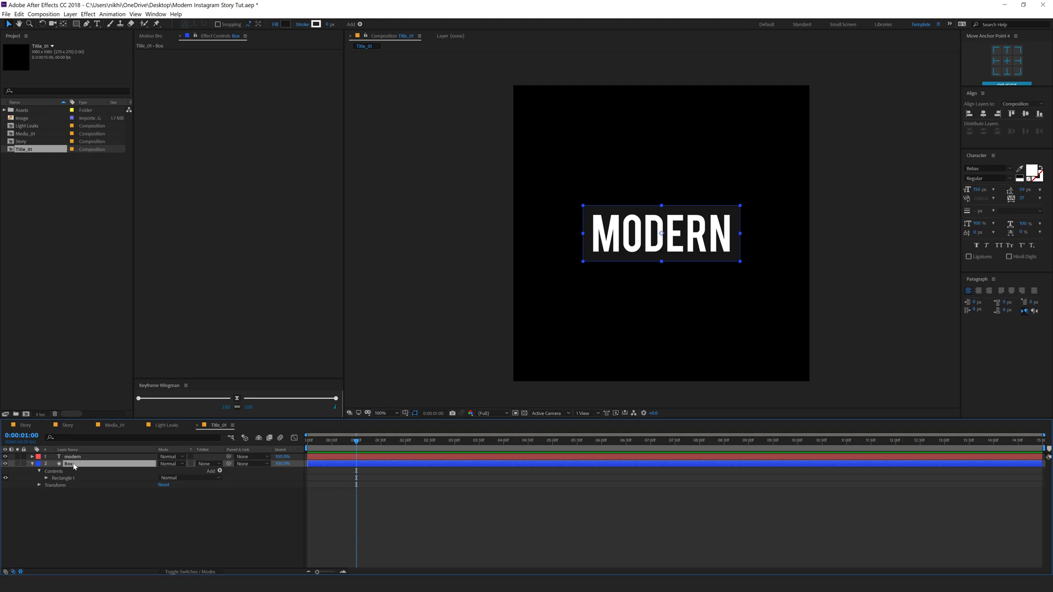
{"action": "key", "text": "s"}
{"action": "left_click", "coordinate": [53, 471]}
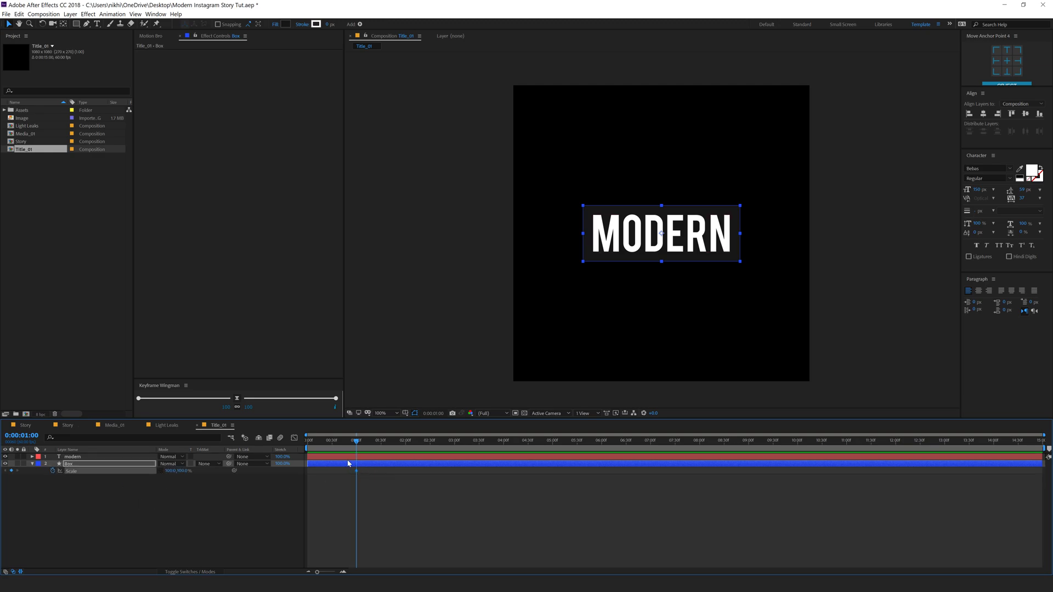
{"action": "left_click_drag", "start_coordinate": [345, 448], "coordinate": [255, 443]}
{"action": "left_click_drag", "start_coordinate": [181, 471], "coordinate": [175, 476]}
{"action": "left_click", "coordinate": [182, 470]}
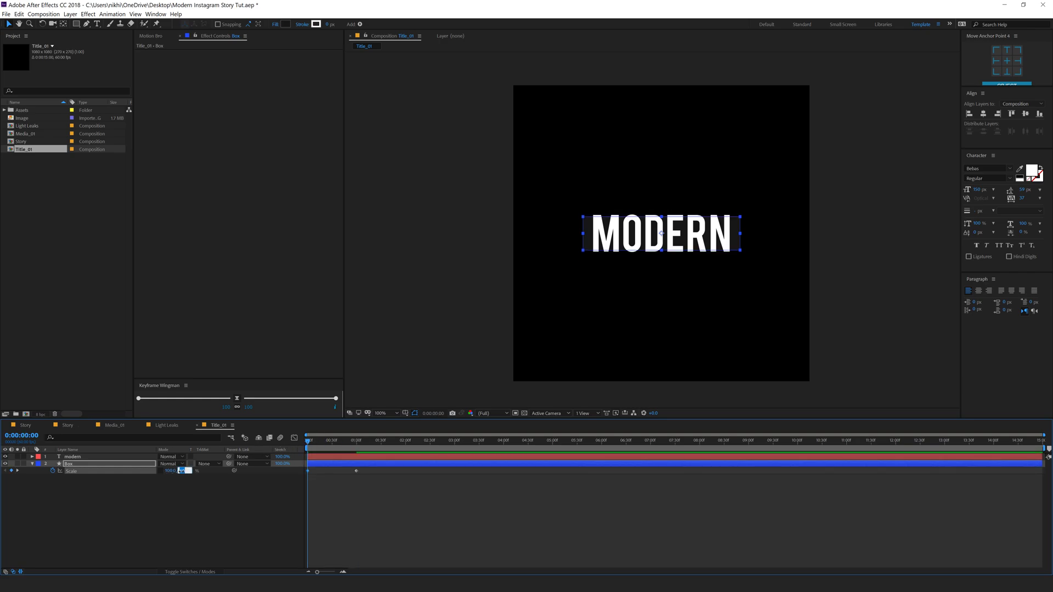
{"action": "key", "text": "Return"}
Ease both Box Scale keyframes with Keyframe Wingman and preview the box's opening.
{"action": "left_click_drag", "start_coordinate": [380, 486], "coordinate": [296, 464]}
{"action": "left_click", "coordinate": [238, 398]}
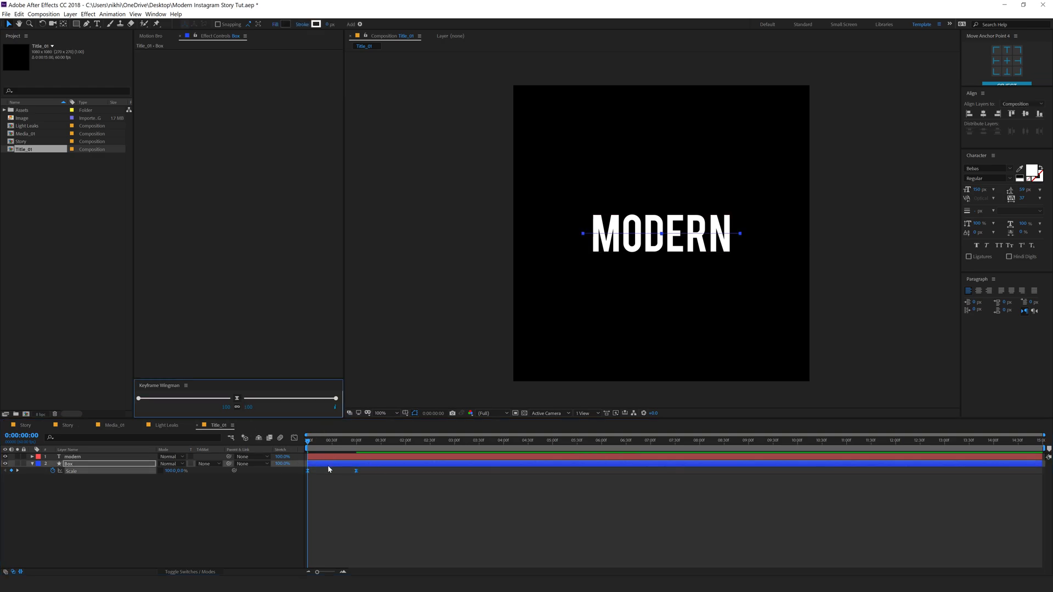
{"action": "left_click", "coordinate": [370, 489]}
{"action": "key", "text": "space"}
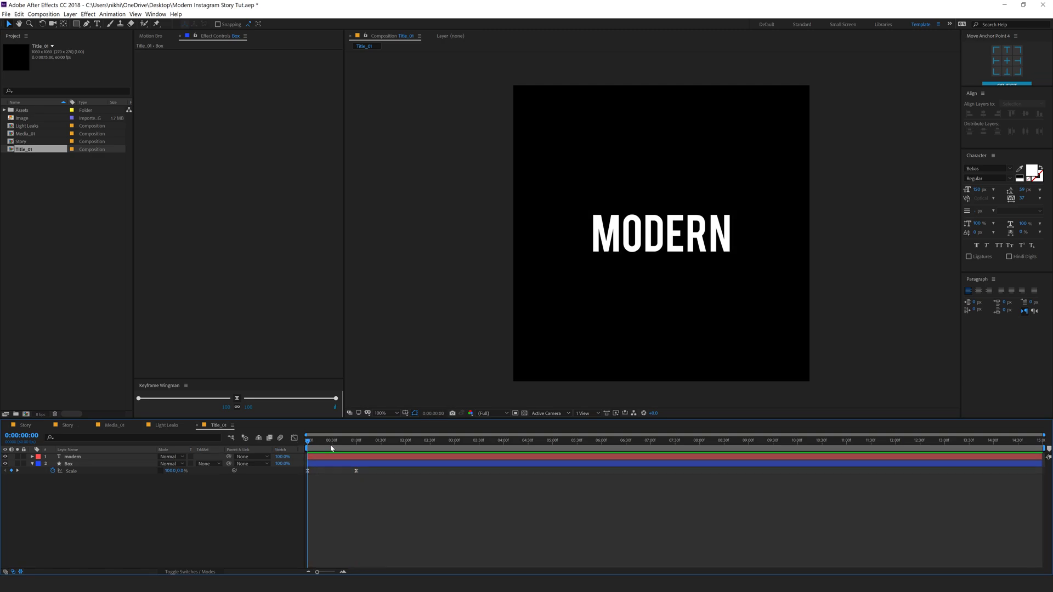
Move the ending Box Scale keyframe to 0:00:01:30 and preview the slower opening.
{"action": "left_click_drag", "start_coordinate": [331, 447], "coordinate": [382, 447]}
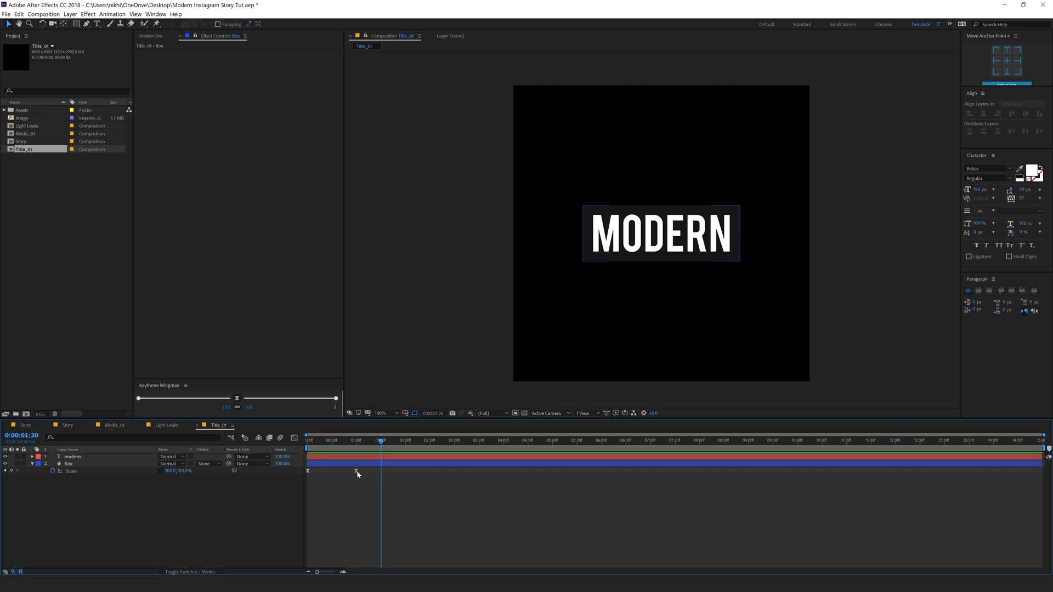
{"action": "left_click_drag", "start_coordinate": [358, 474], "coordinate": [380, 474]}
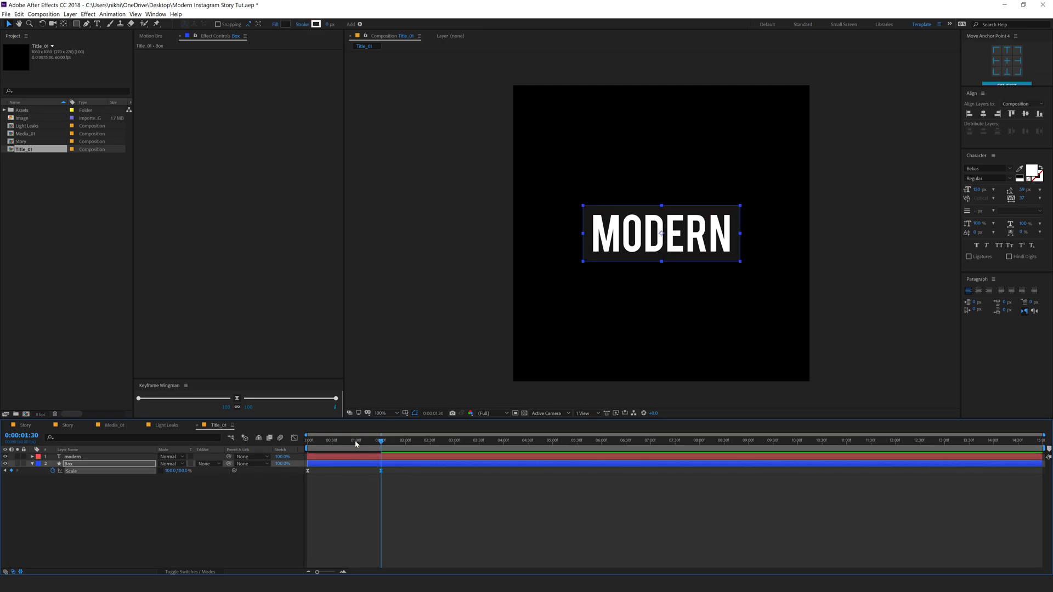
{"action": "key", "text": "space"}
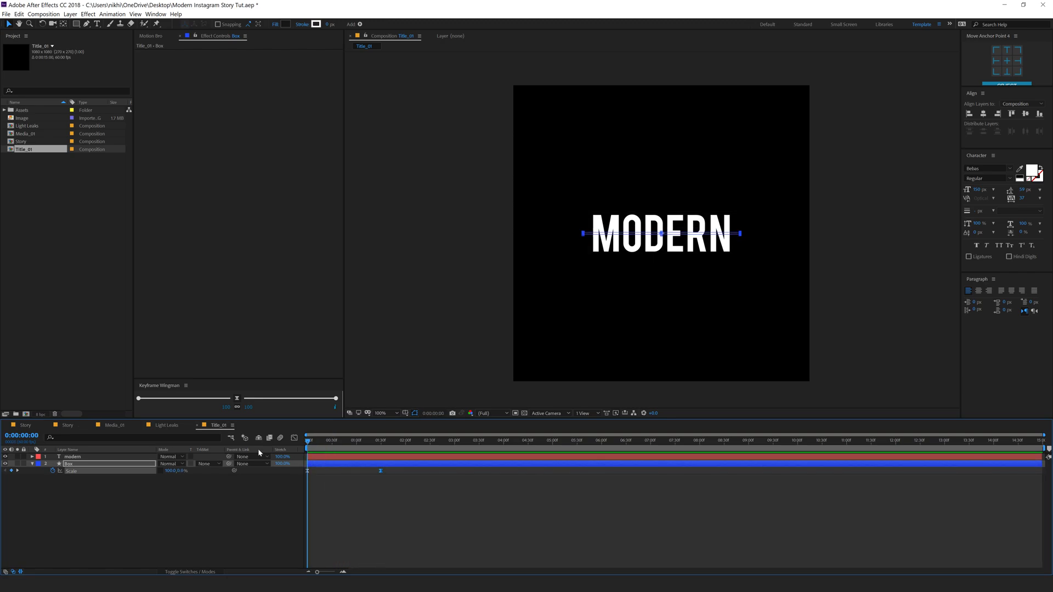
{"action": "key", "text": "space"}
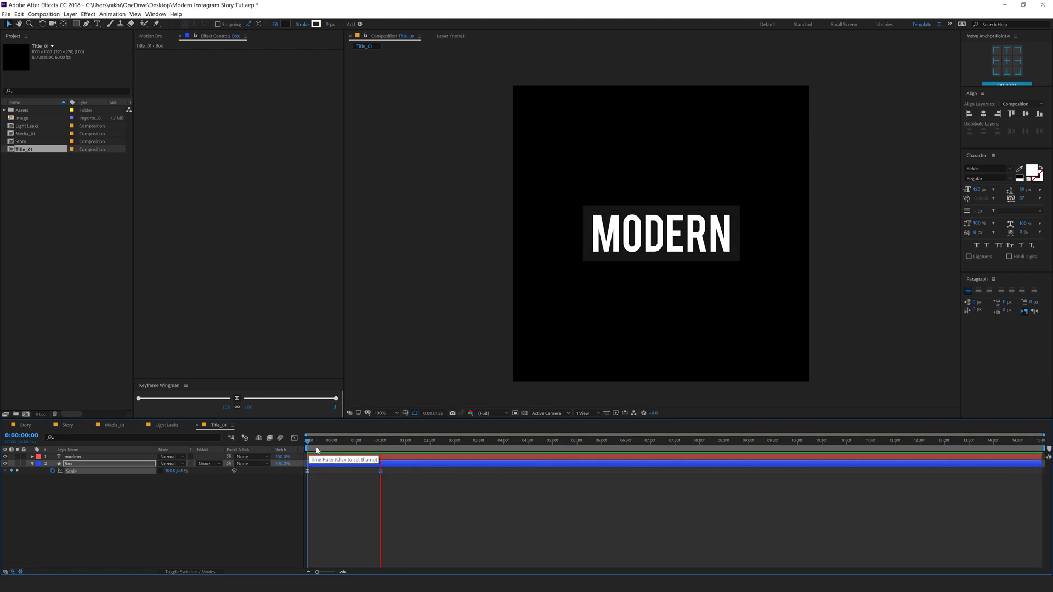
Add a Position text animator to the modern layer with the current time at 0:00:01:30.
{"action": "left_click", "coordinate": [380, 443]}
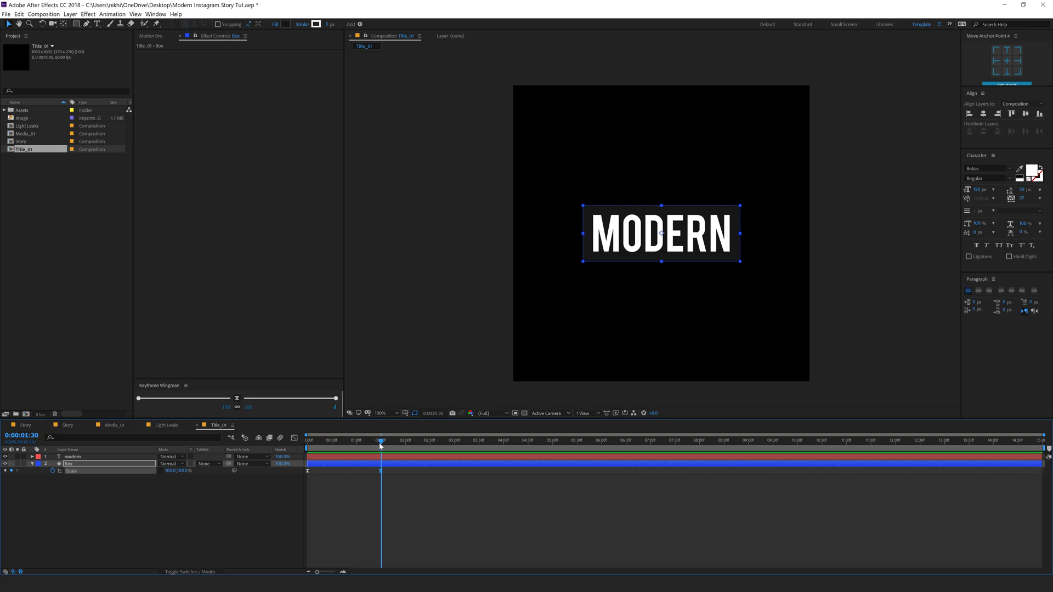
{"action": "left_click", "coordinate": [131, 495]}
{"action": "left_click", "coordinate": [40, 458]}
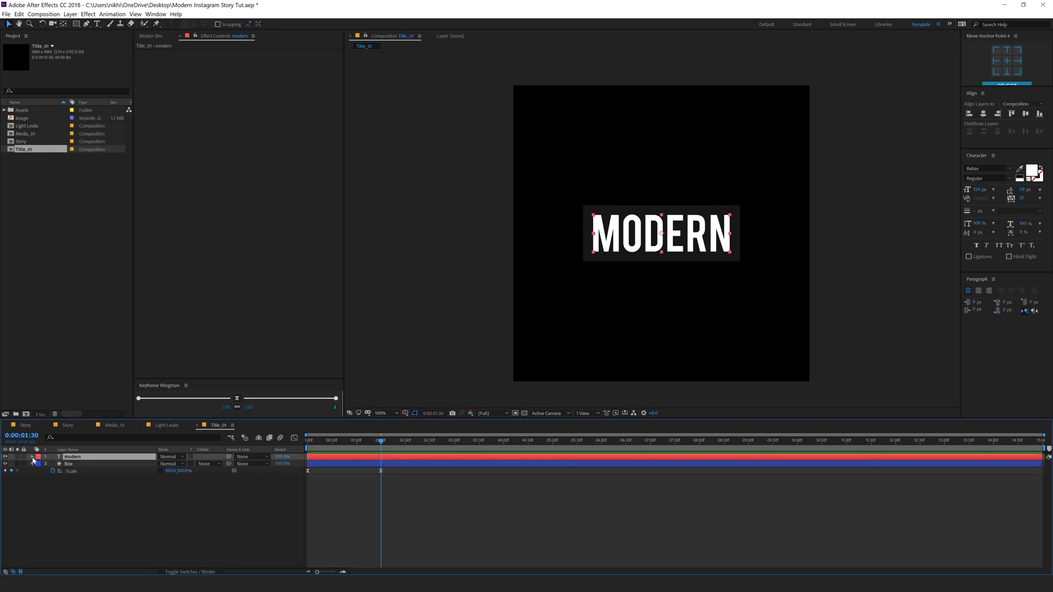
{"action": "left_click", "coordinate": [32, 457]}
{"action": "left_click", "coordinate": [220, 465]}
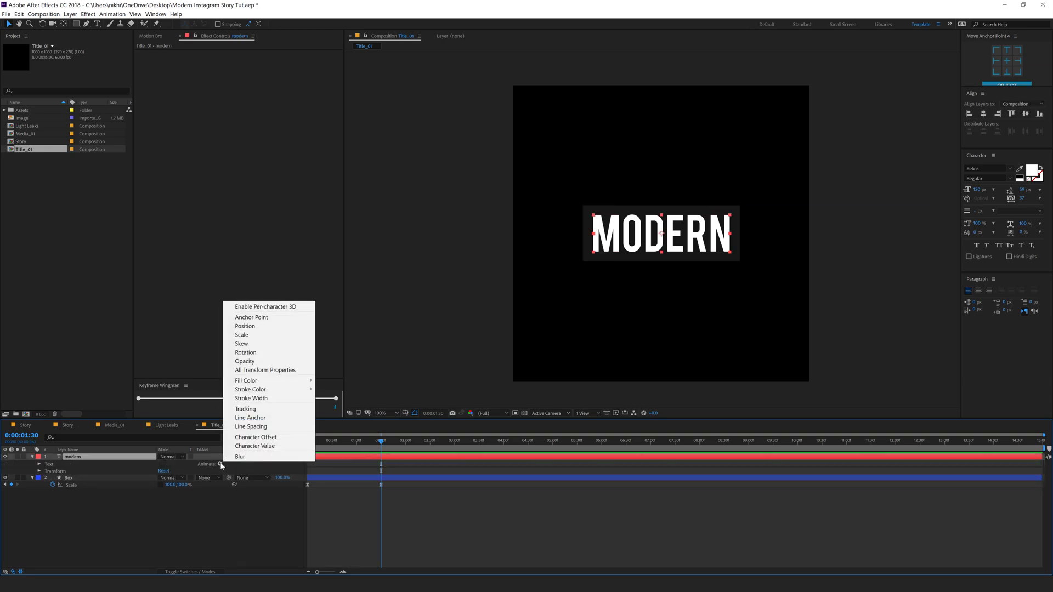
{"action": "left_click", "coordinate": [246, 326]}
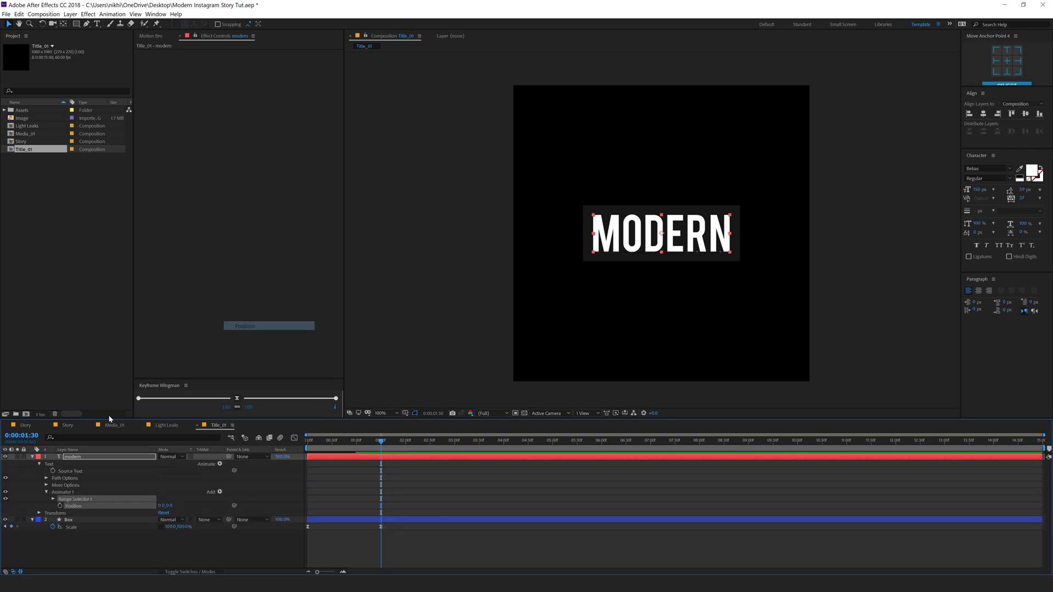
Set the text animator's Position to 0, 180 so the modern text drops below its box.
{"action": "left_click_drag", "start_coordinate": [171, 508], "coordinate": [256, 496]}
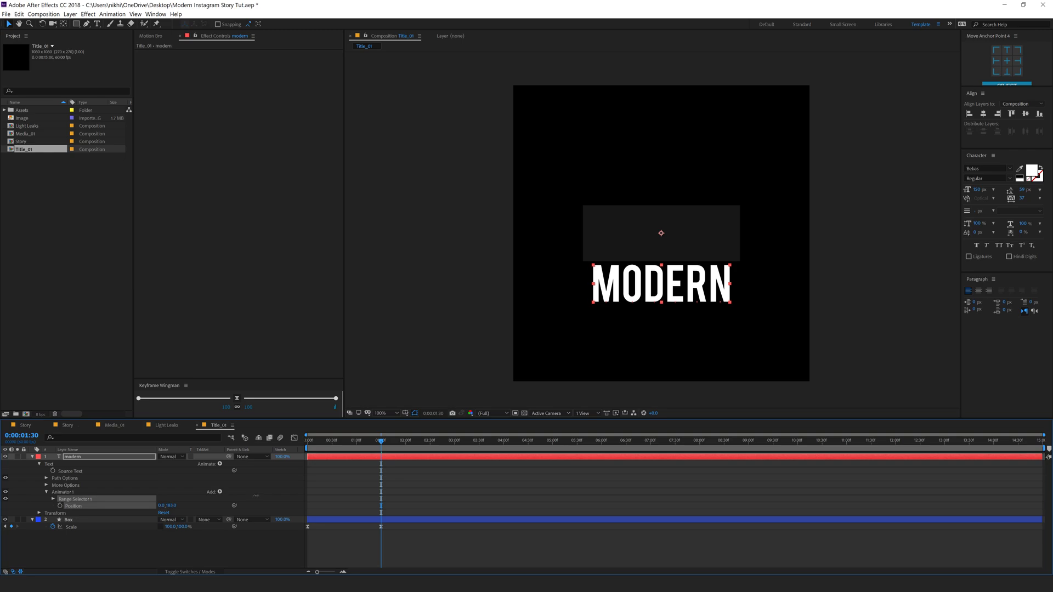
{"action": "left_click", "coordinate": [171, 506]}
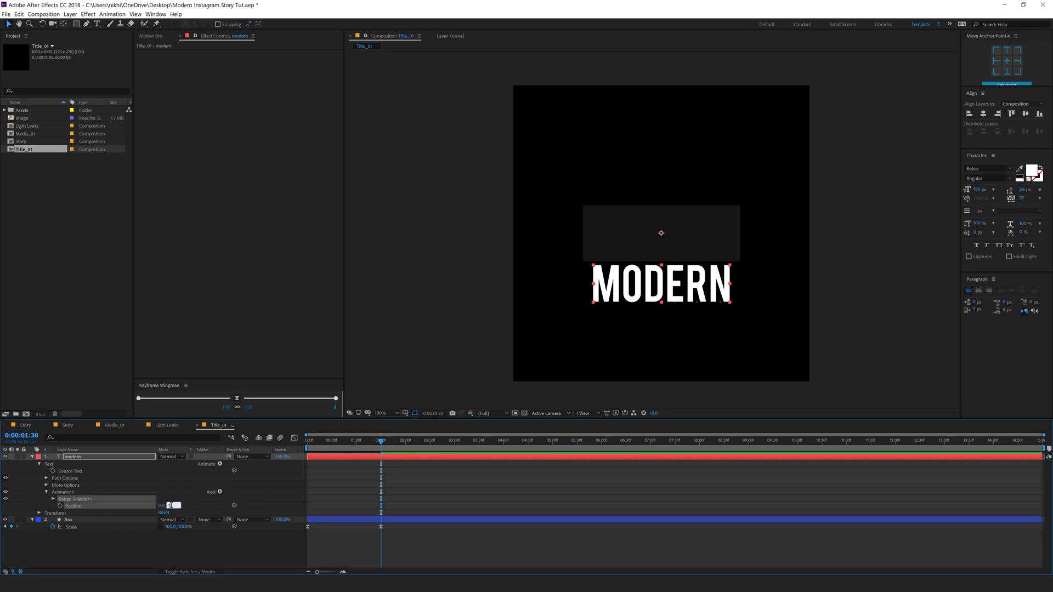
{"action": "type", "text": "180"}
{"action": "left_click", "coordinate": [269, 487]}
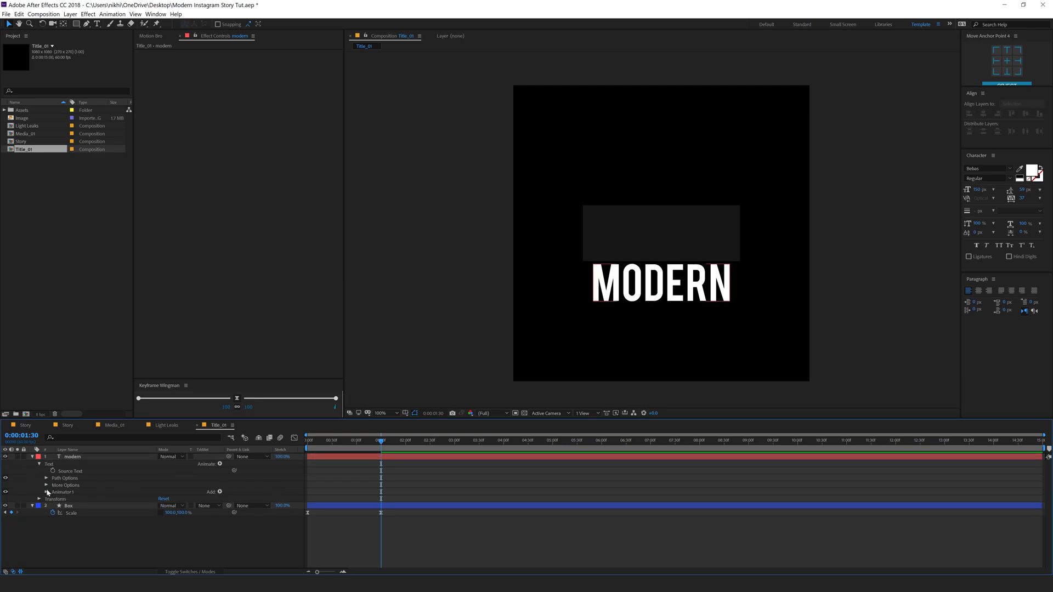
Animate the modern text's Range Selector Offset from 0% at the start to 100% at 0:00:01:30.
{"action": "left_click", "coordinate": [47, 492]}
{"action": "left_click", "coordinate": [54, 499]}
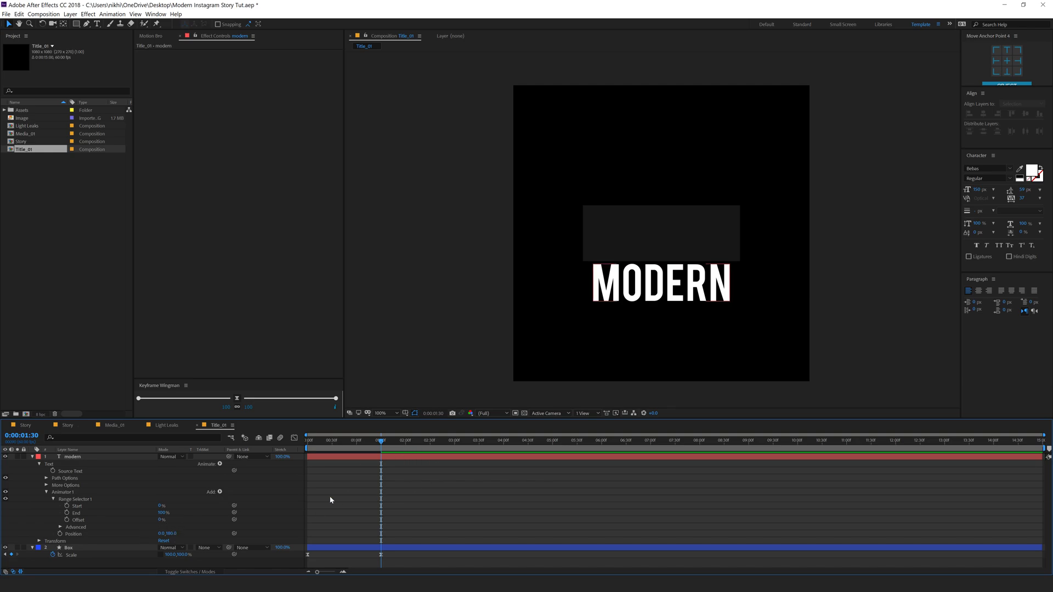
{"action": "left_click_drag", "start_coordinate": [160, 522], "coordinate": [215, 521]}
{"action": "left_click", "coordinate": [66, 520]}
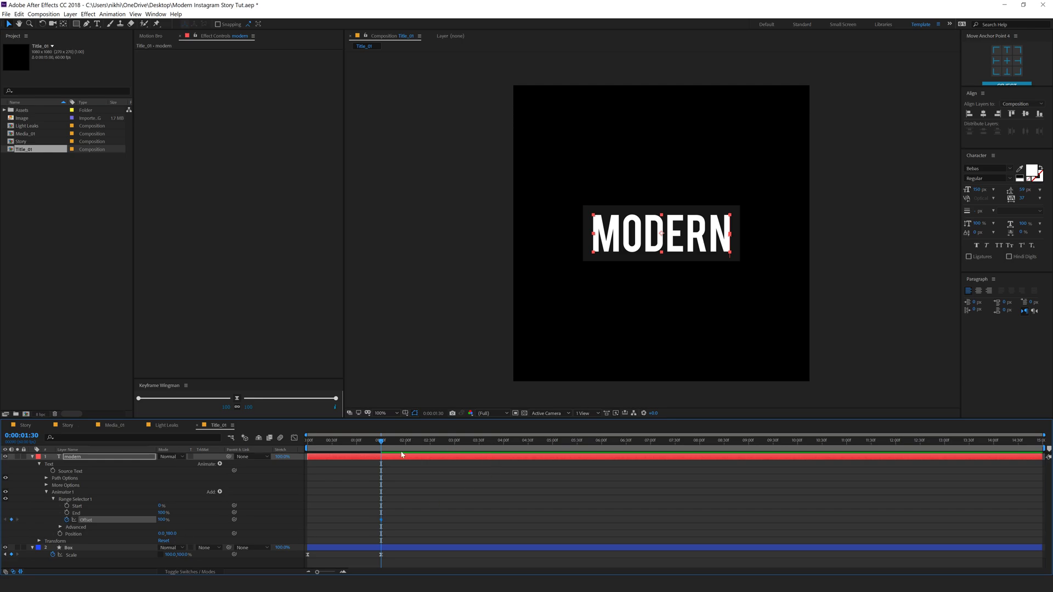
{"action": "left_click_drag", "start_coordinate": [378, 444], "coordinate": [308, 444]}
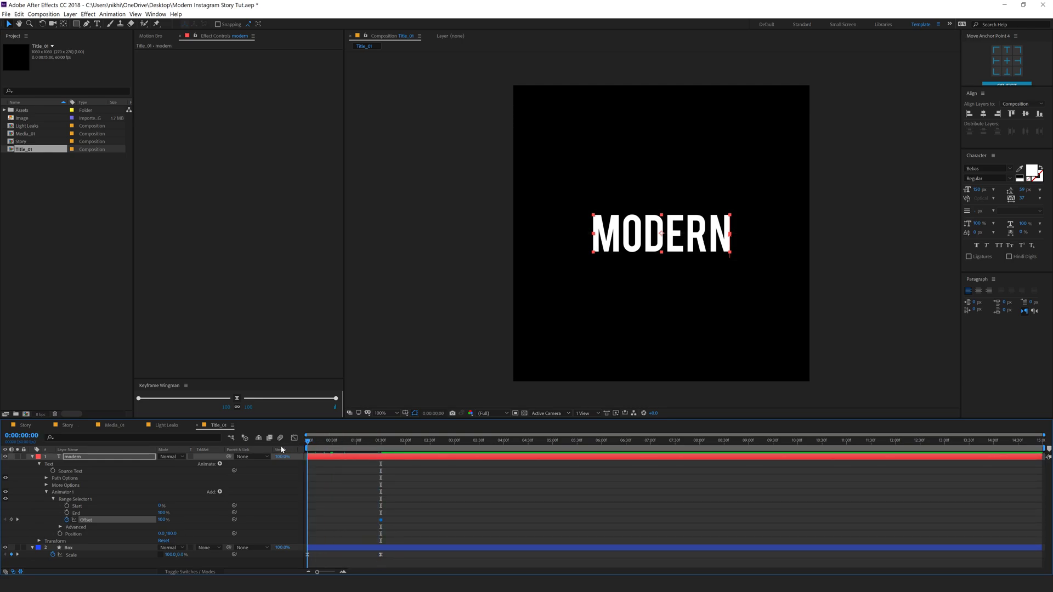
{"action": "left_click", "coordinate": [163, 520]}
{"action": "type", "text": "0"}
Ease both Offset keyframes with Keyframe Wingman and preview the letters rising.
{"action": "left_click_drag", "start_coordinate": [404, 511], "coordinate": [321, 525]}
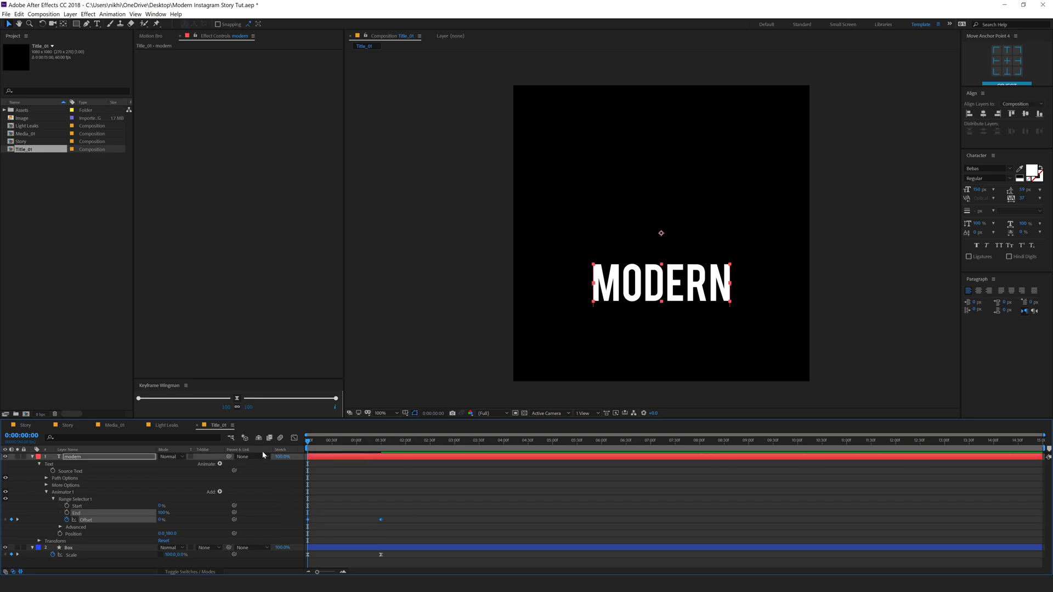
{"action": "left_click", "coordinate": [236, 401]}
{"action": "left_click", "coordinate": [324, 463]}
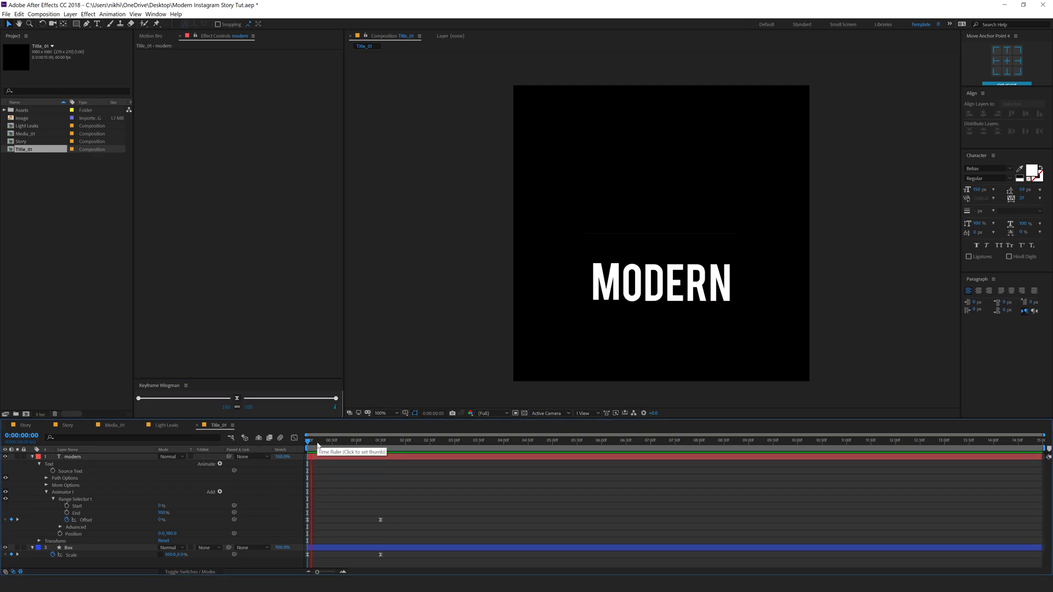
{"action": "key", "text": "space"}
{"action": "key", "text": "space"}
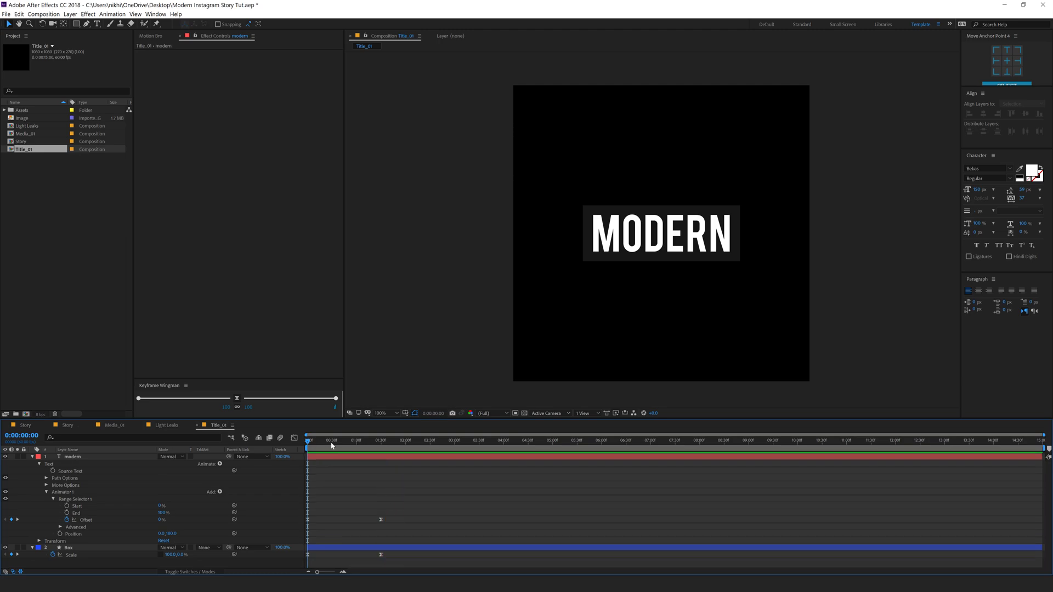
Apply a Set Matte effect to the modern layer and take the matte from the Box layer.
{"action": "left_click_drag", "start_coordinate": [332, 445], "coordinate": [348, 443]}
{"action": "left_click", "coordinate": [37, 457]}
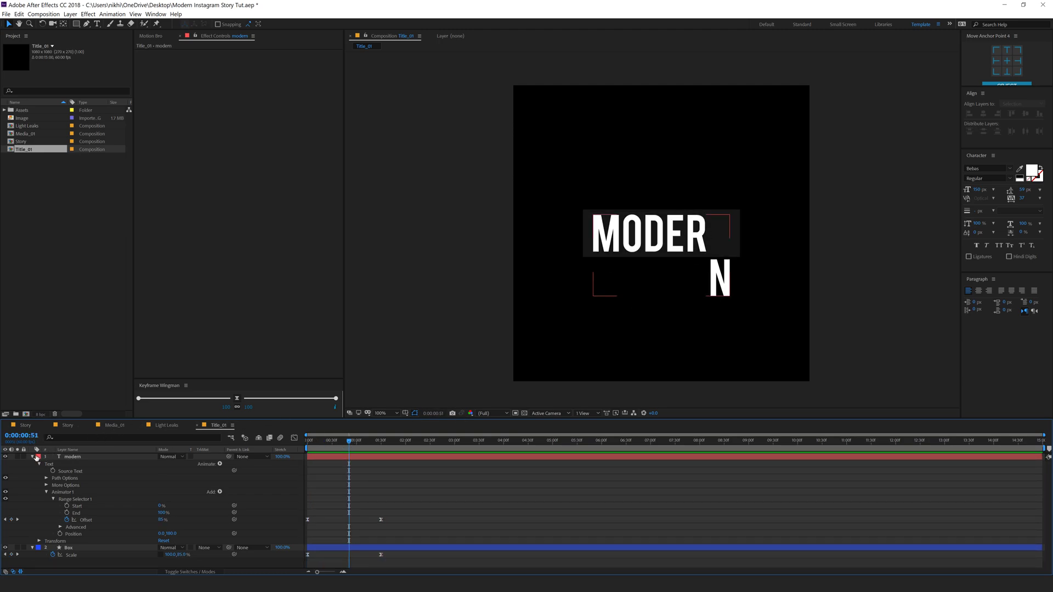
{"action": "left_click", "coordinate": [33, 456]}
{"action": "left_click", "coordinate": [31, 470]}
{"action": "key", "text": "s"}
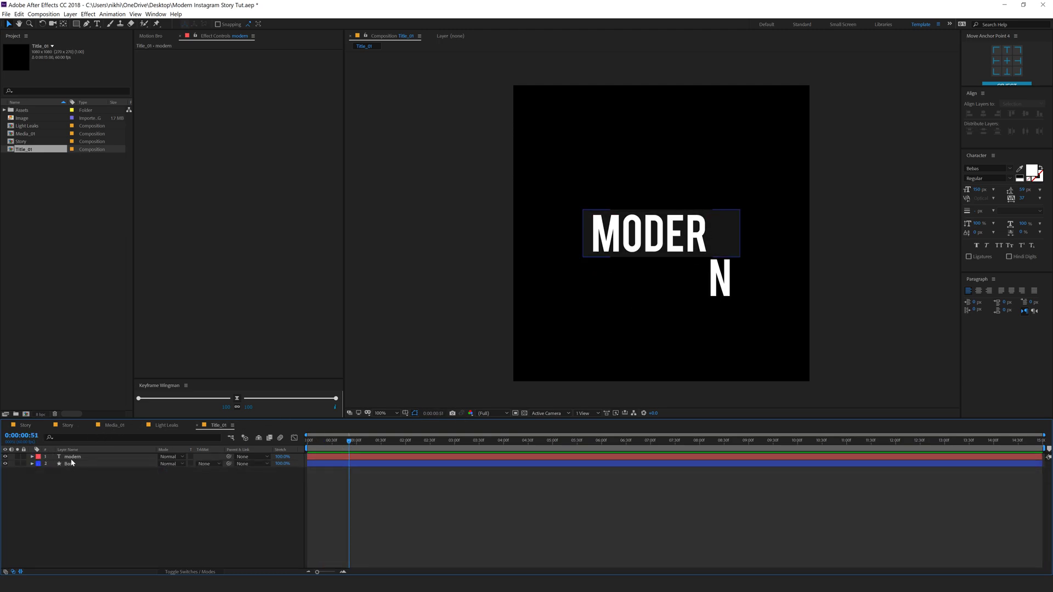
{"action": "left_click", "coordinate": [331, 457]}
{"action": "key", "text": "ctrl+space"}
{"action": "type", "text": "Fil"}
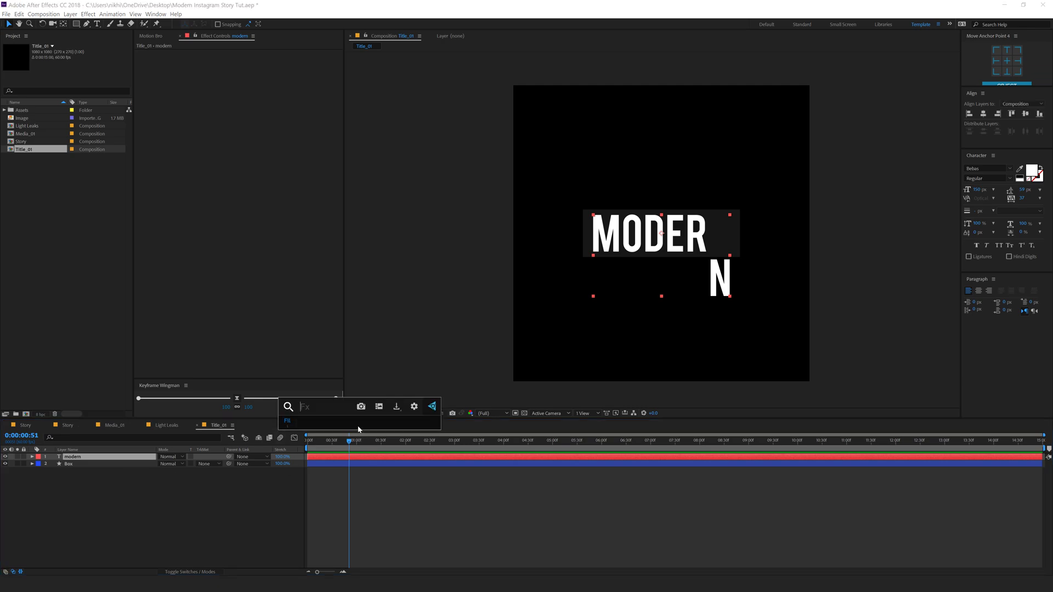
{"action": "type", "text": "set"}
{"action": "left_click", "coordinate": [319, 443]}
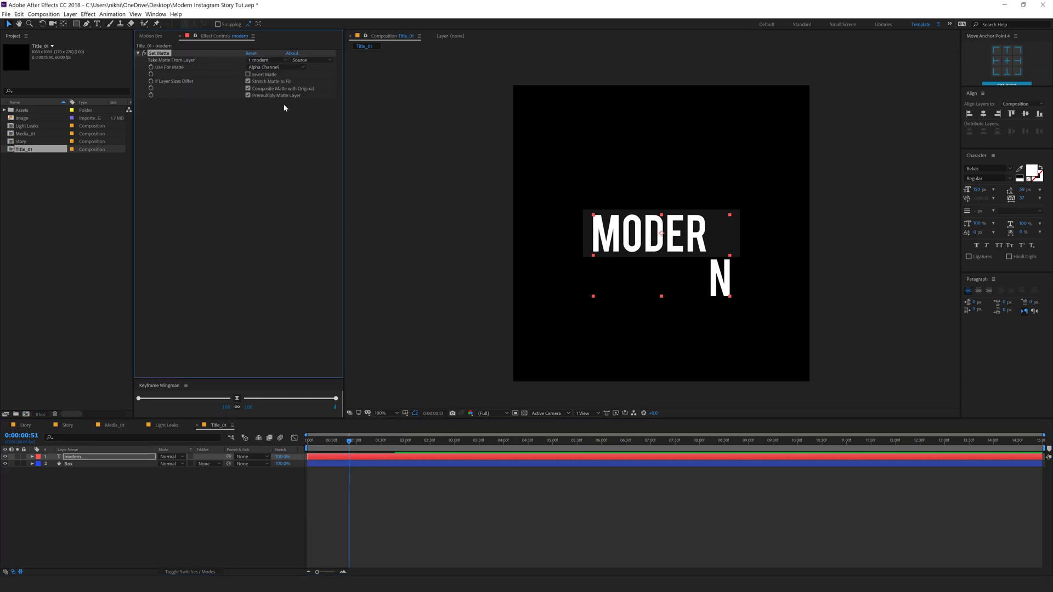
{"action": "left_click", "coordinate": [256, 62]}
{"action": "left_click", "coordinate": [265, 88]}
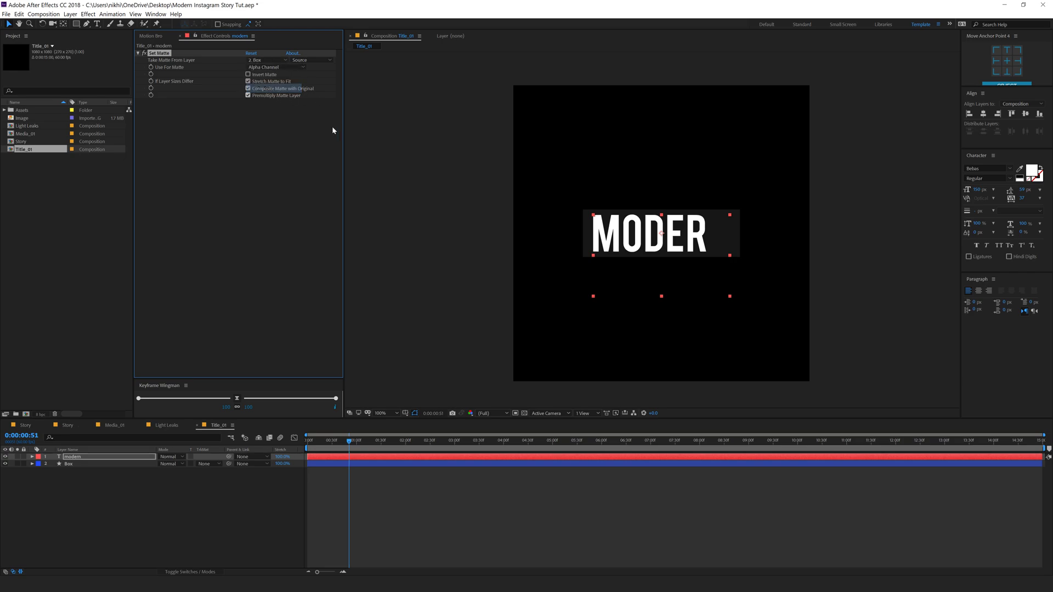
Shift the modern layer to start at 0:00:00:30 and preview the title animation.
{"action": "mouse_move", "coordinate": [349, 445]}
{"action": "left_mouse_down"}
{"action": "mouse_move", "coordinate": [327, 445]}
{"action": "mouse_move", "coordinate": [390, 451]}
{"action": "mouse_move", "coordinate": [332, 446]}
{"action": "left_mouse_up"}
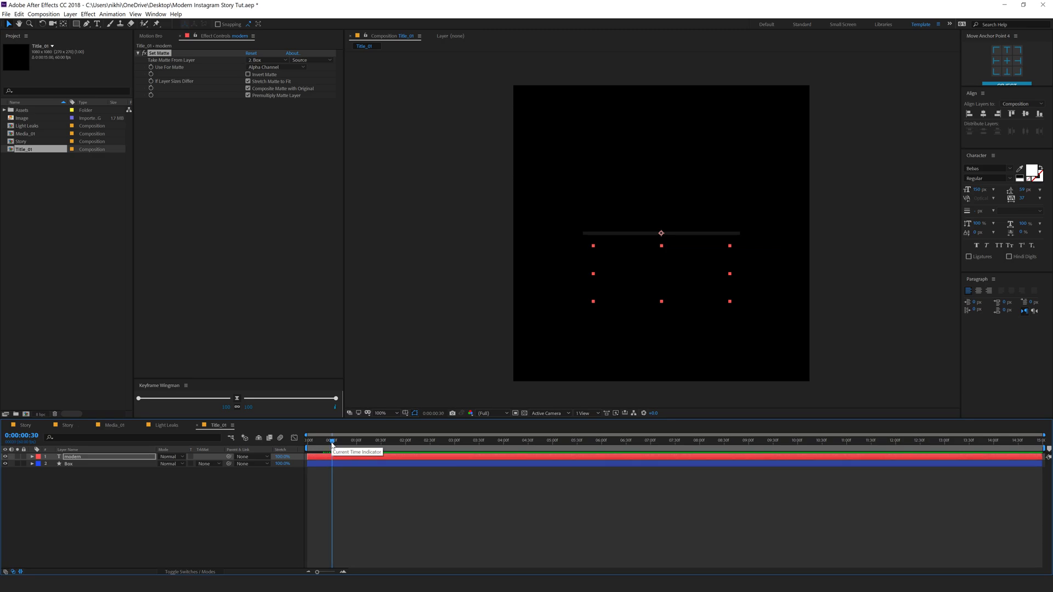
{"action": "left_click", "coordinate": [340, 464]}
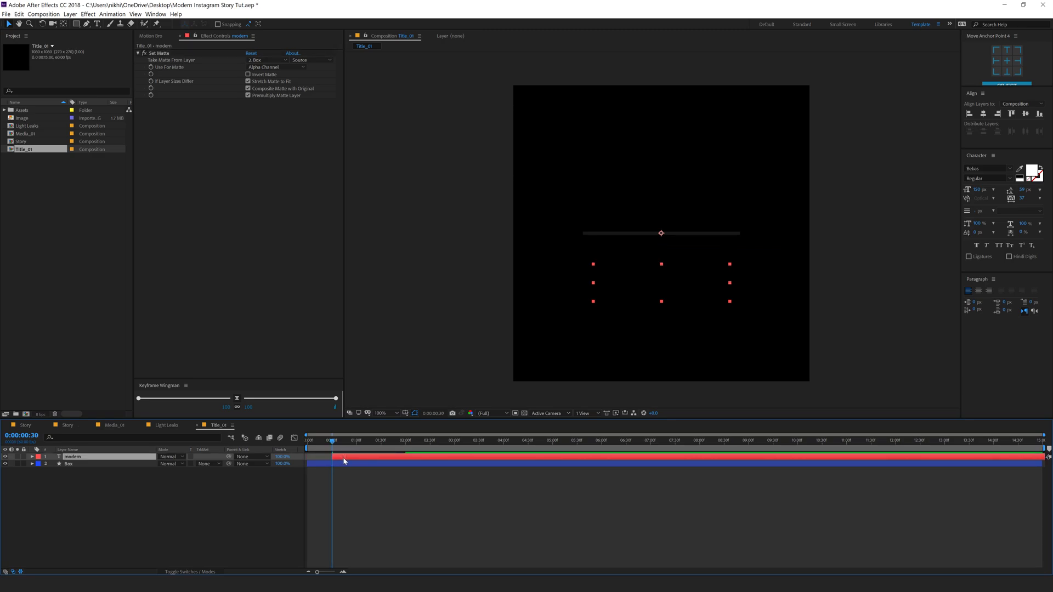
{"action": "left_click", "coordinate": [344, 475]}
{"action": "key", "text": "space"}
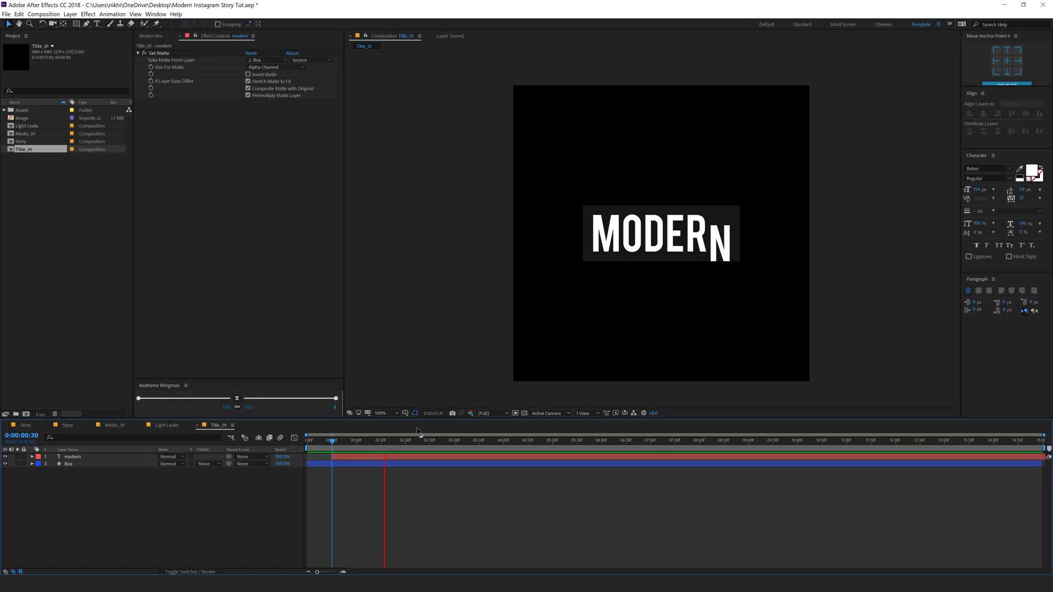
{"action": "key", "text": "Home"}
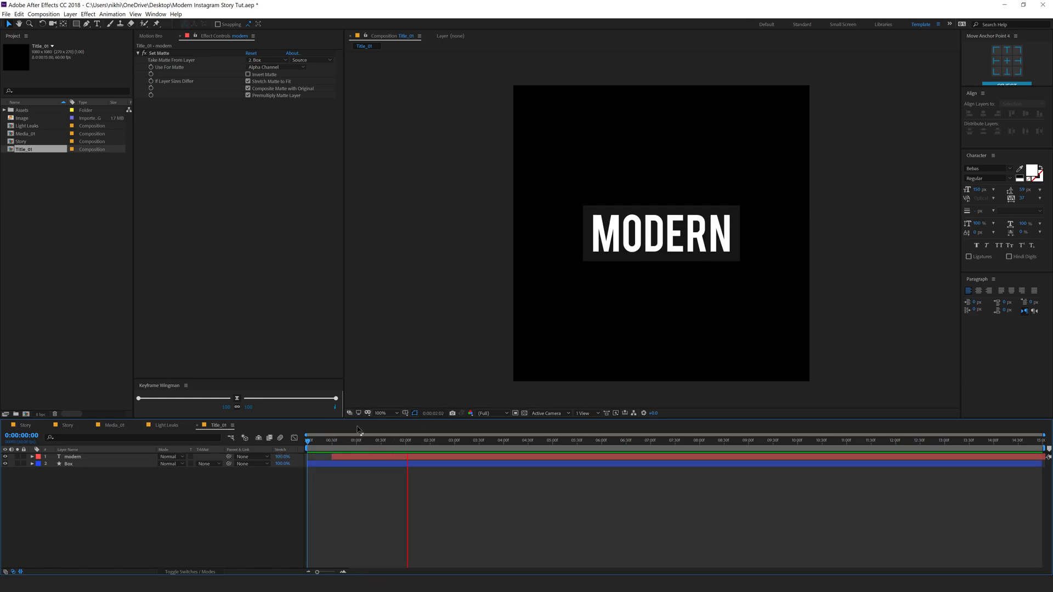
Shift the modern layer to start at 0:00:00:20.
{"action": "left_click", "coordinate": [321, 441]}
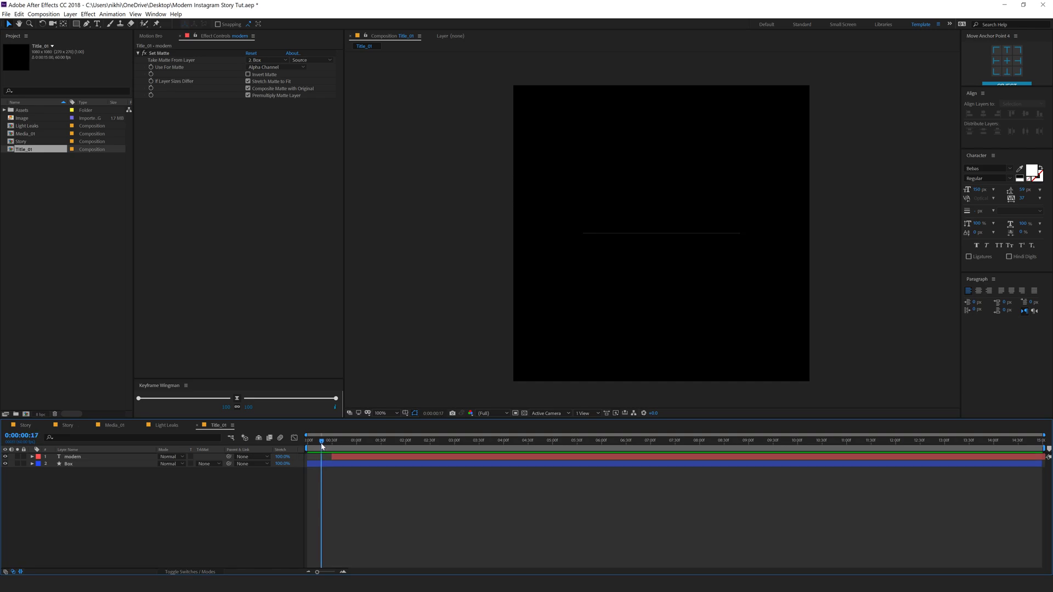
{"action": "left_click_drag", "start_coordinate": [322, 445], "coordinate": [323, 445]}
{"action": "left_click", "coordinate": [327, 457]}
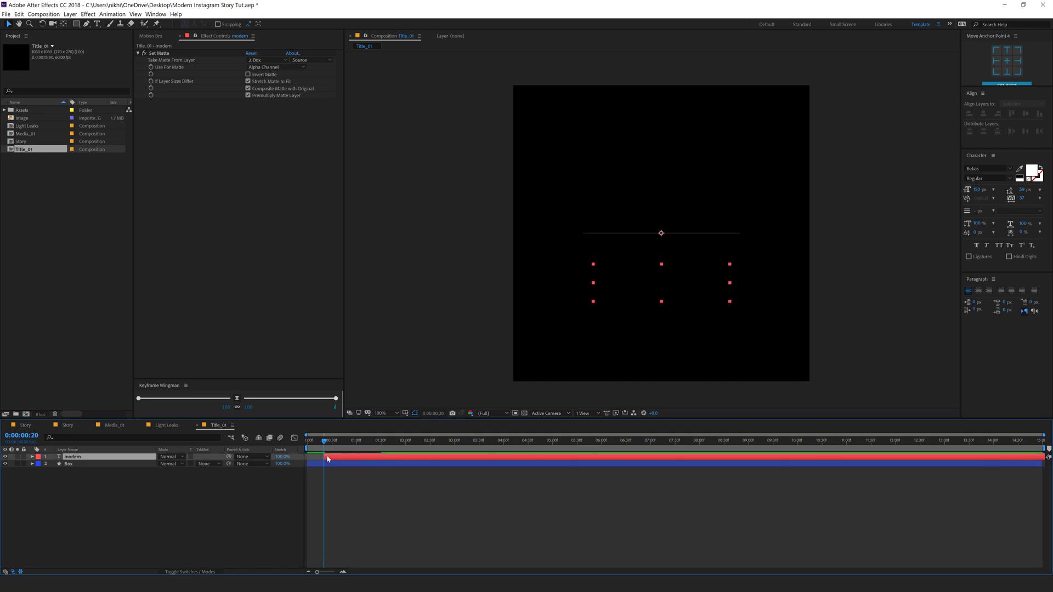
Add a null object to the title composition, center its anchor point and align it to the composition's center.
{"action": "left_click", "coordinate": [378, 443]}
{"action": "left_click_drag", "start_coordinate": [380, 444], "coordinate": [402, 443]}
{"action": "right_click", "coordinate": [85, 489]}
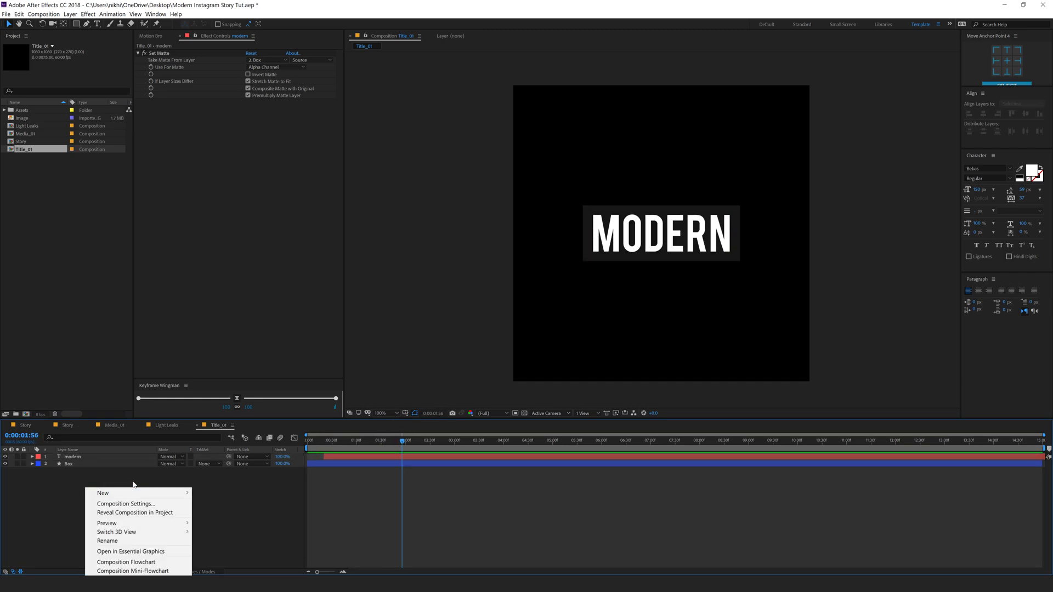
{"action": "mouse_move", "coordinate": [137, 493]}
{"action": "left_click", "coordinate": [217, 539]}
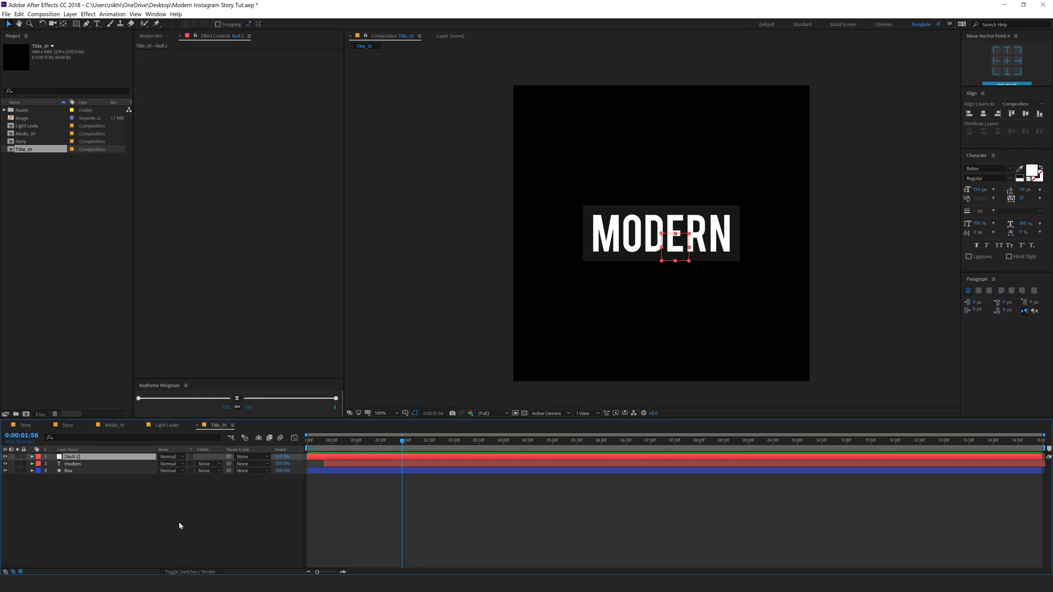
{"action": "left_click", "coordinate": [1006, 61]}
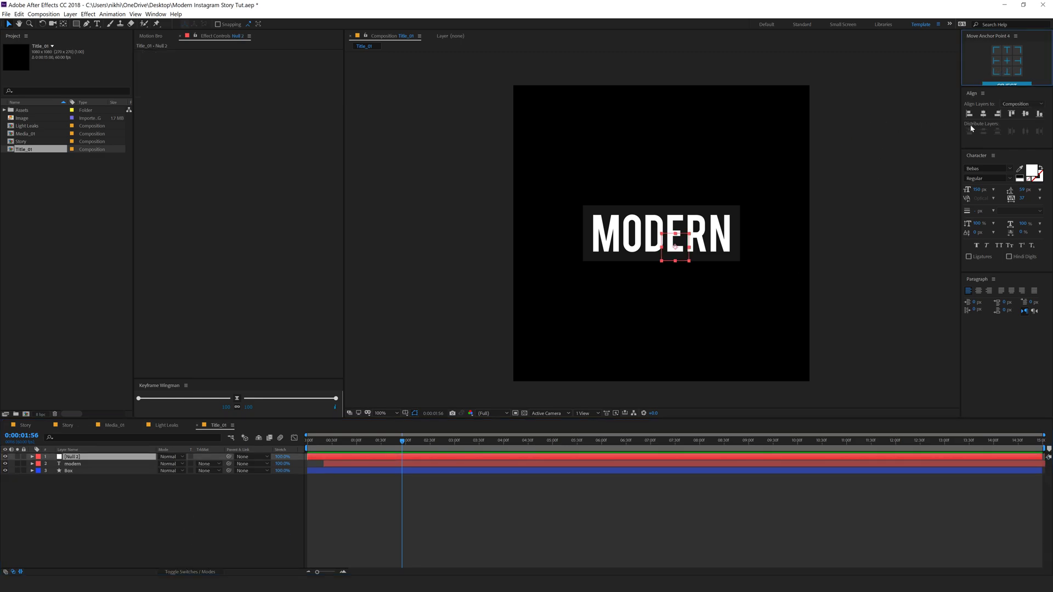
{"action": "left_click", "coordinate": [984, 113]}
{"action": "left_click", "coordinate": [1025, 113]}
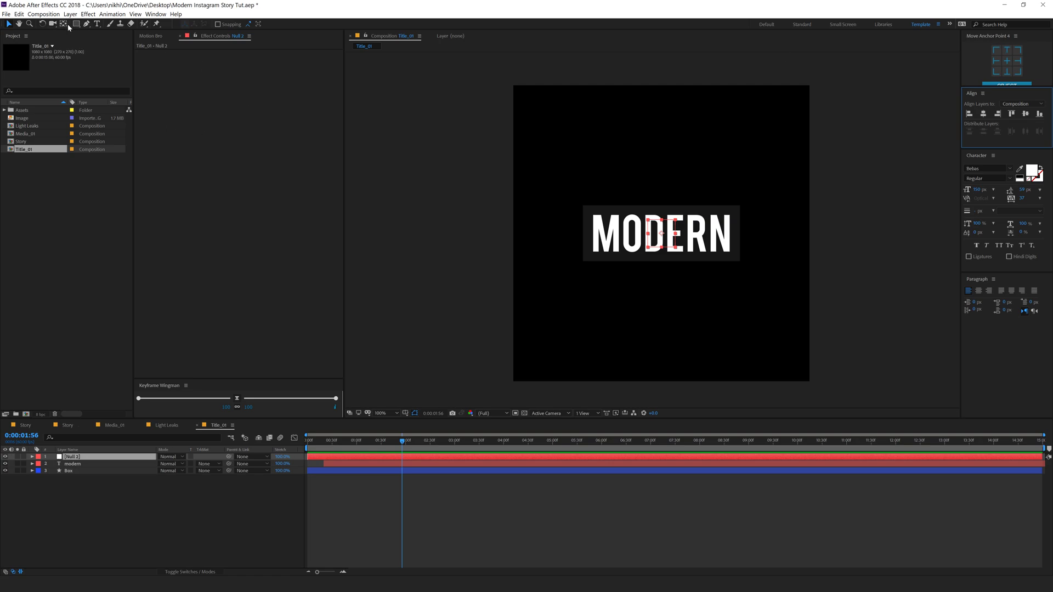
{"action": "left_click", "coordinate": [999, 62]}
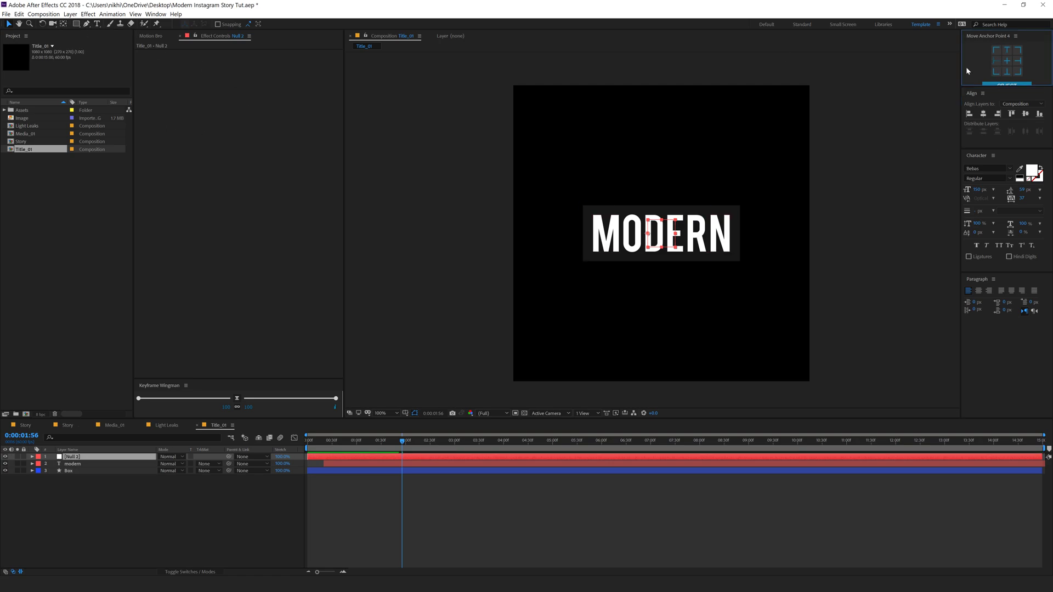
{"action": "left_click", "coordinate": [64, 24]}
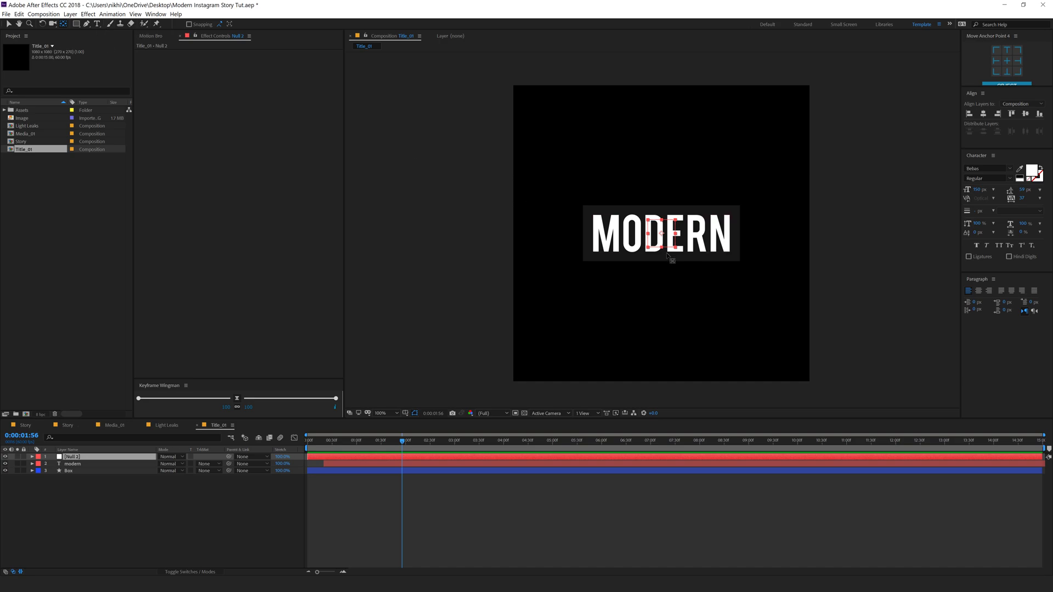
{"action": "key", "text": "v"}
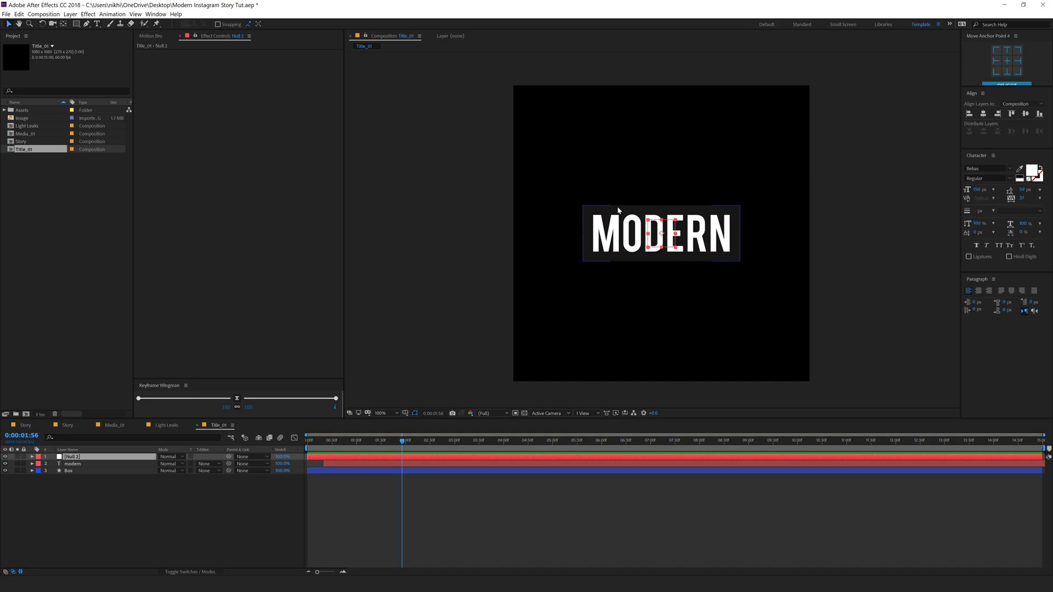
Parent the modern and Box layers to the null.
{"action": "left_click", "coordinate": [77, 477]}
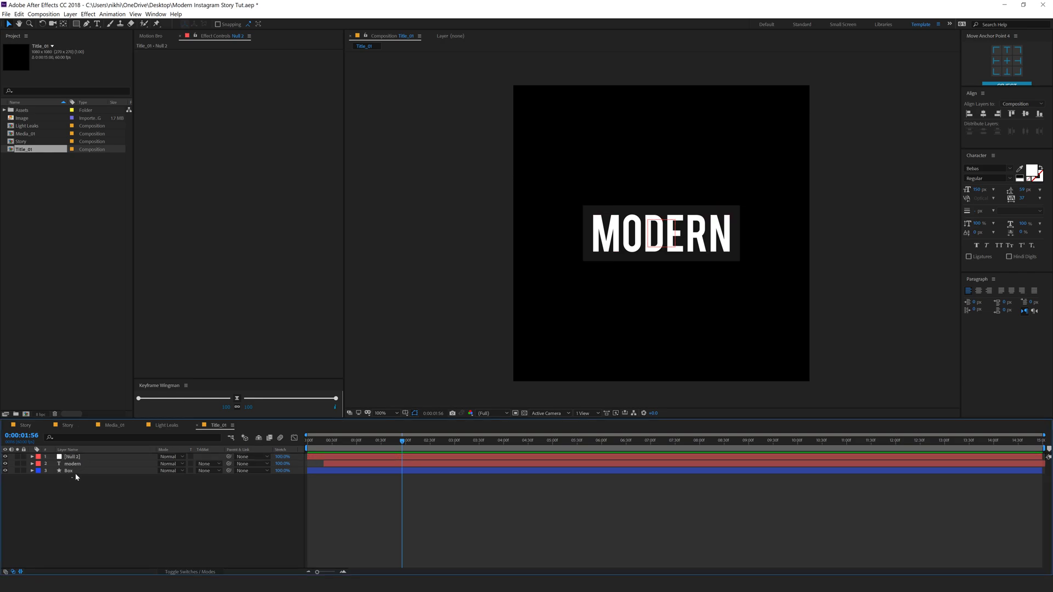
{"action": "left_click_drag", "start_coordinate": [76, 477], "coordinate": [82, 463]}
{"action": "left_click_drag", "start_coordinate": [229, 464], "coordinate": [73, 458]}
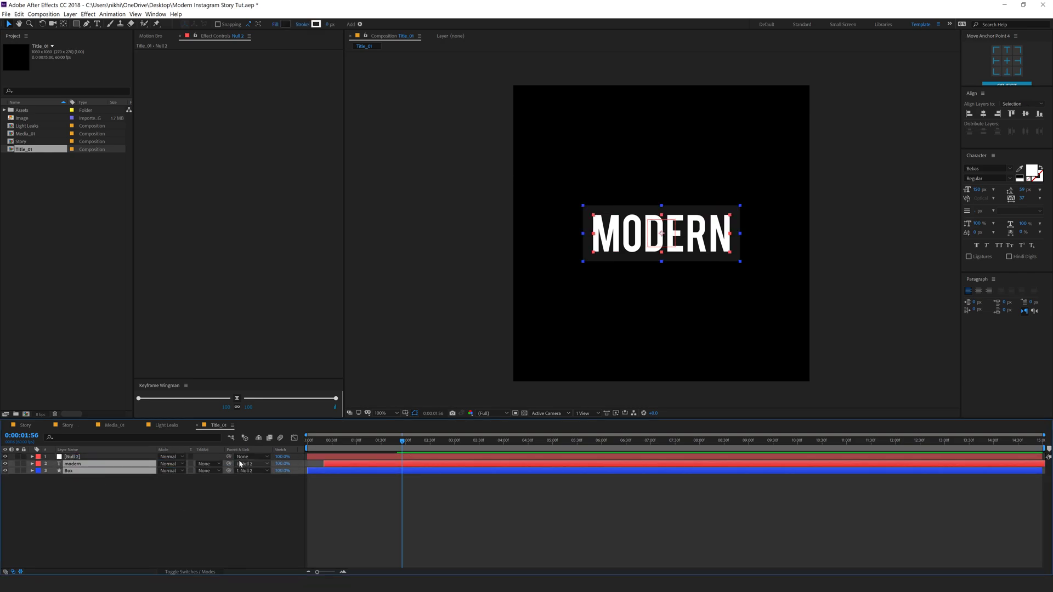
{"action": "right_click", "coordinate": [301, 453]}
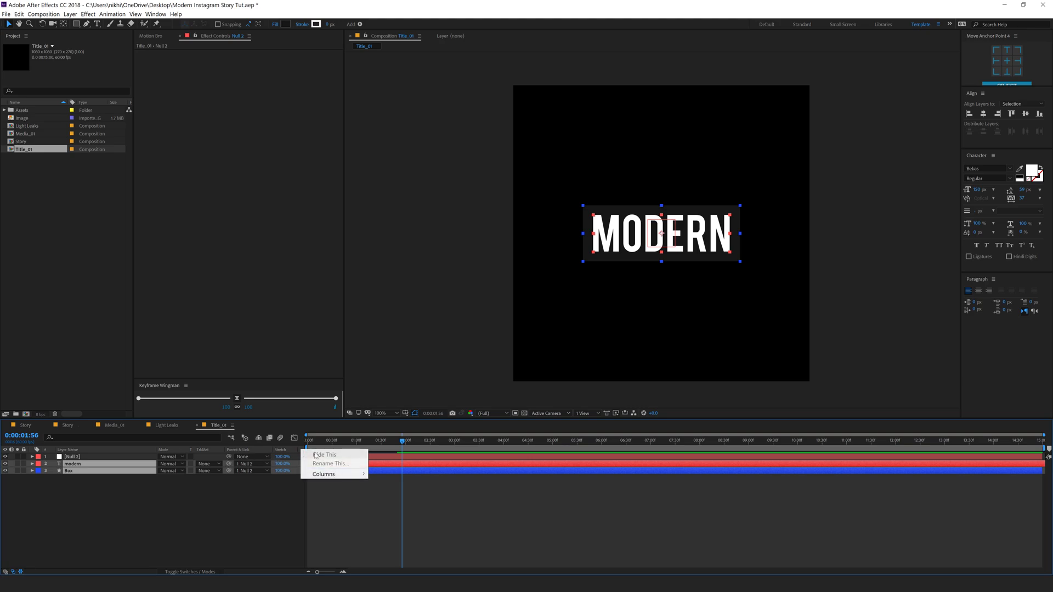
{"action": "mouse_move", "coordinate": [329, 475]}
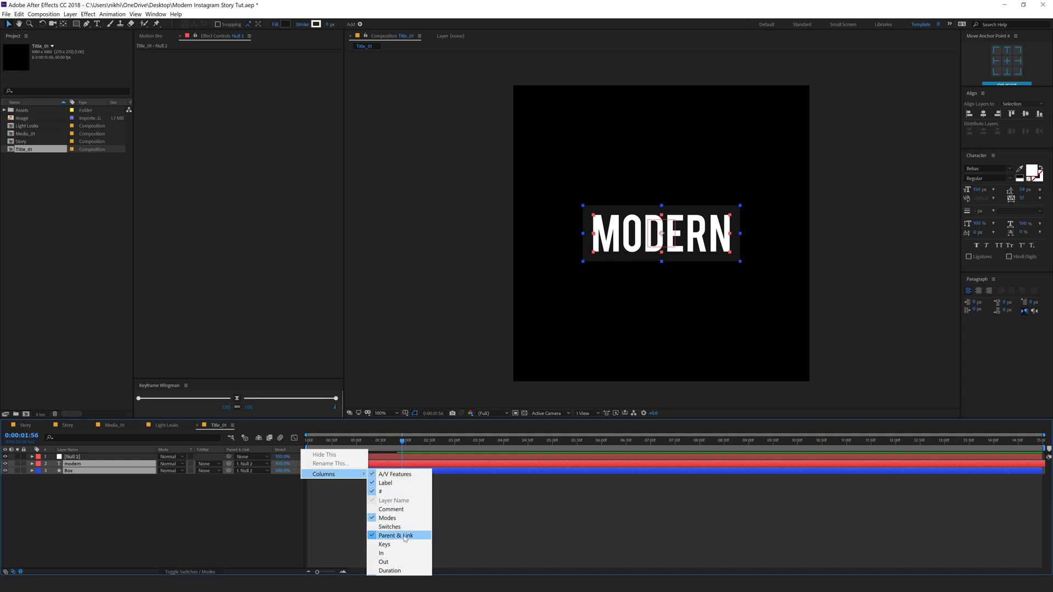
{"action": "left_click", "coordinate": [156, 535]}
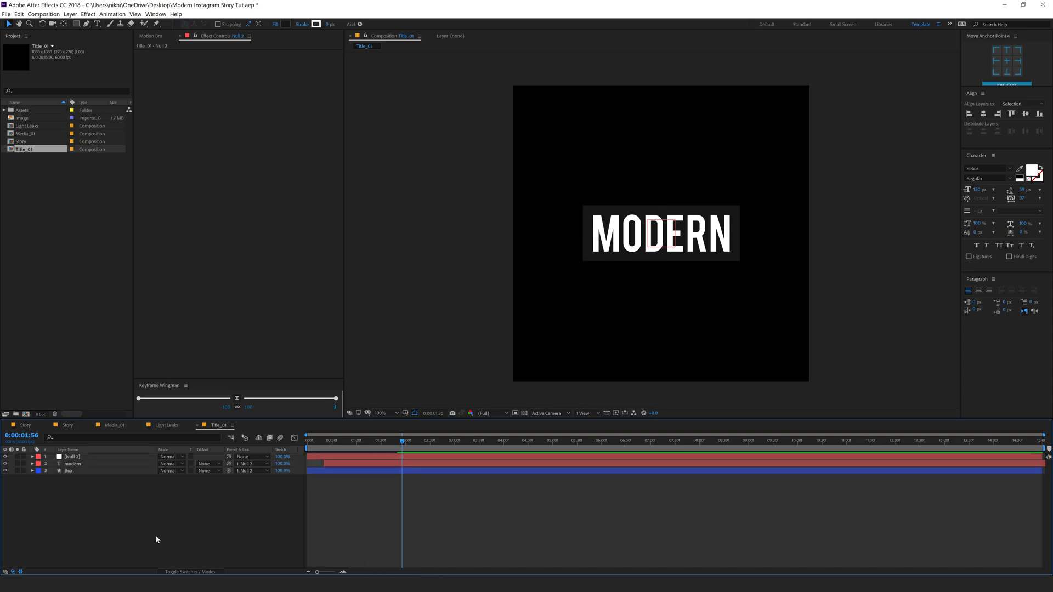
Keyframe the null's position at 0:00:02:00, and move it slightly upward for a second keyframe at 0:00:03:00.
{"action": "left_click", "coordinate": [78, 459]}
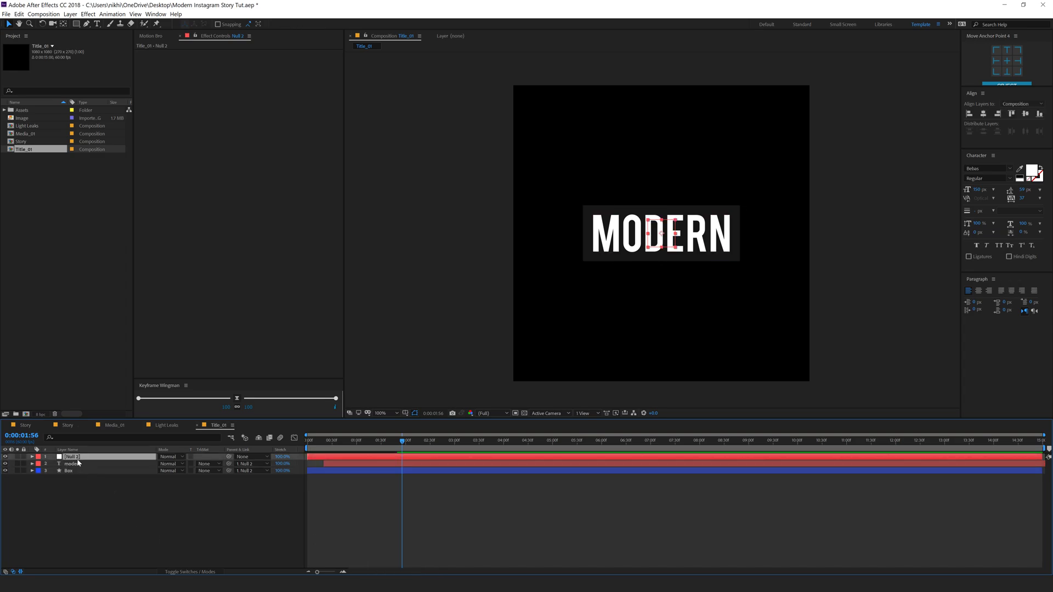
{"action": "key", "text": "p"}
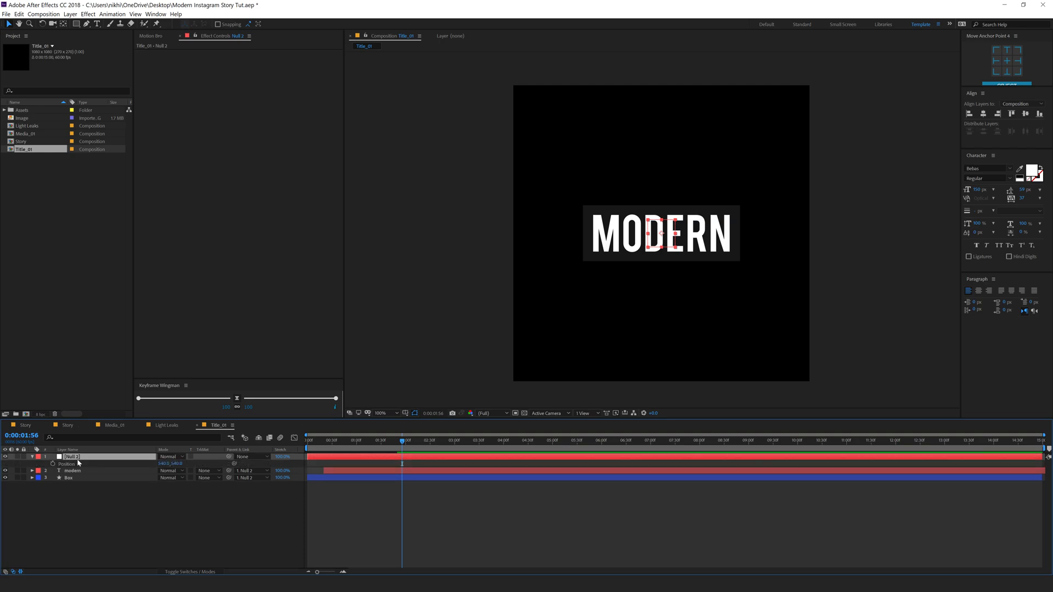
{"action": "left_click", "coordinate": [53, 464]}
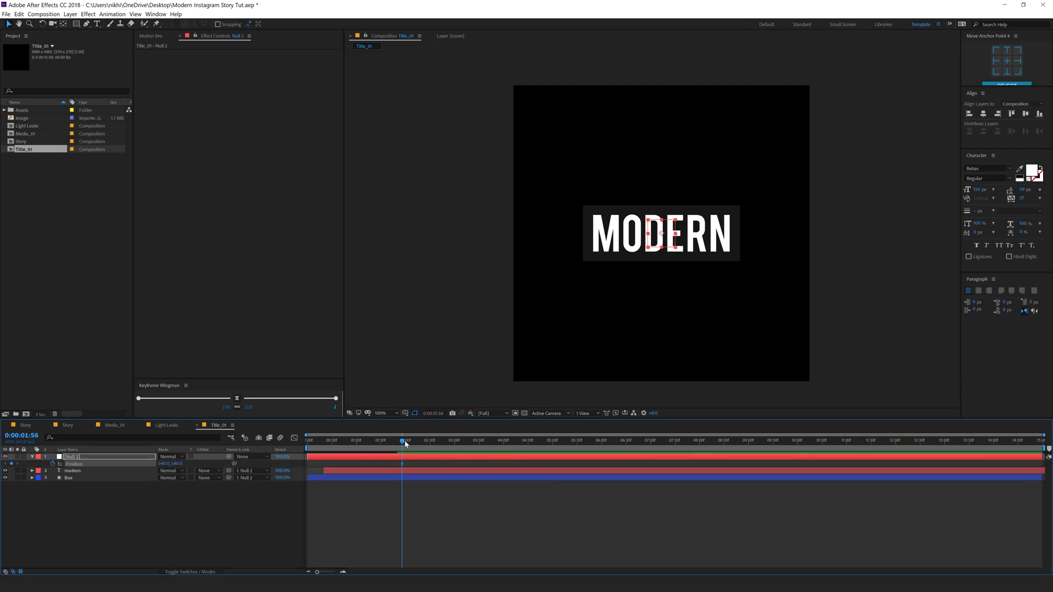
{"action": "key", "text": "equal"}
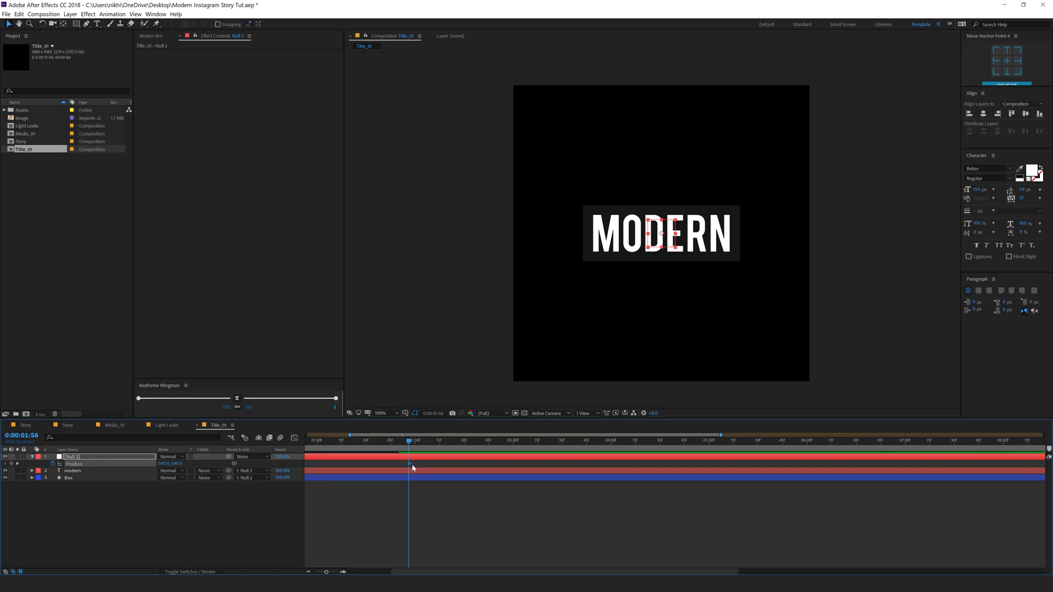
{"action": "left_click", "coordinate": [414, 447]}
{"action": "left_click", "coordinate": [415, 448]}
{"action": "left_click_drag", "start_coordinate": [415, 446], "coordinate": [513, 457]}
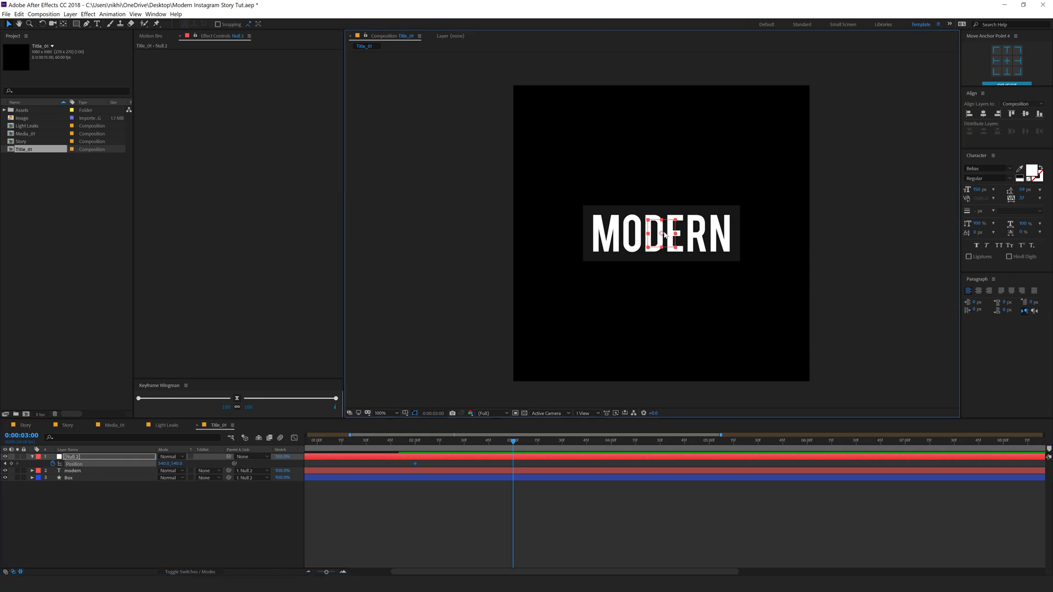
{"action": "left_click_drag", "start_coordinate": [662, 233], "coordinate": [663, 229]}
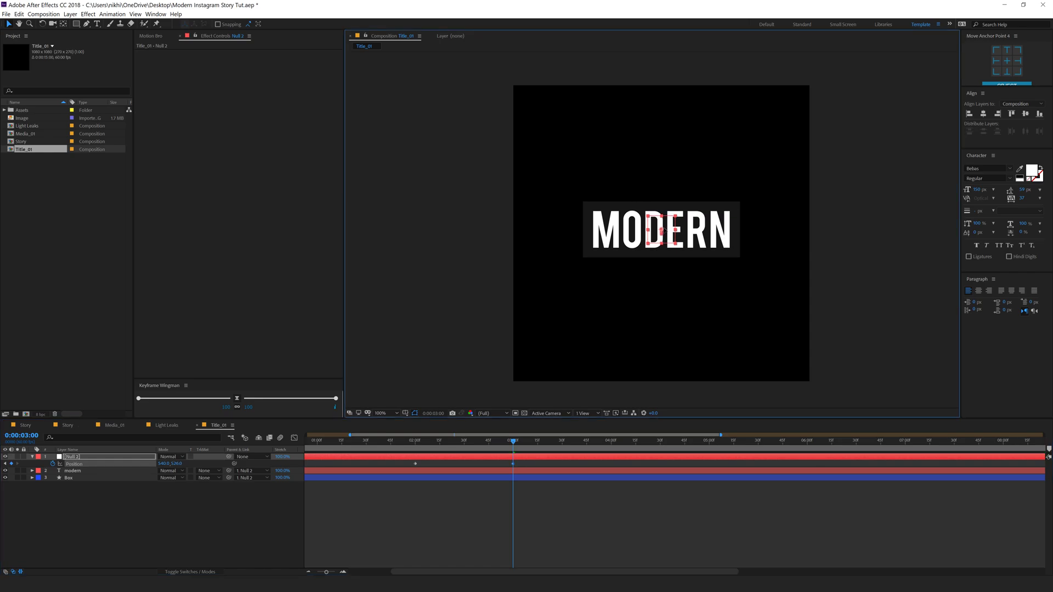
Add a Scale keyframe to the null at 0:00:02:30 and show its Position keyframes alongside.
{"action": "left_click_drag", "start_coordinate": [481, 445], "coordinate": [464, 445]}
{"action": "left_click", "coordinate": [109, 460]}
{"action": "key", "text": "s"}
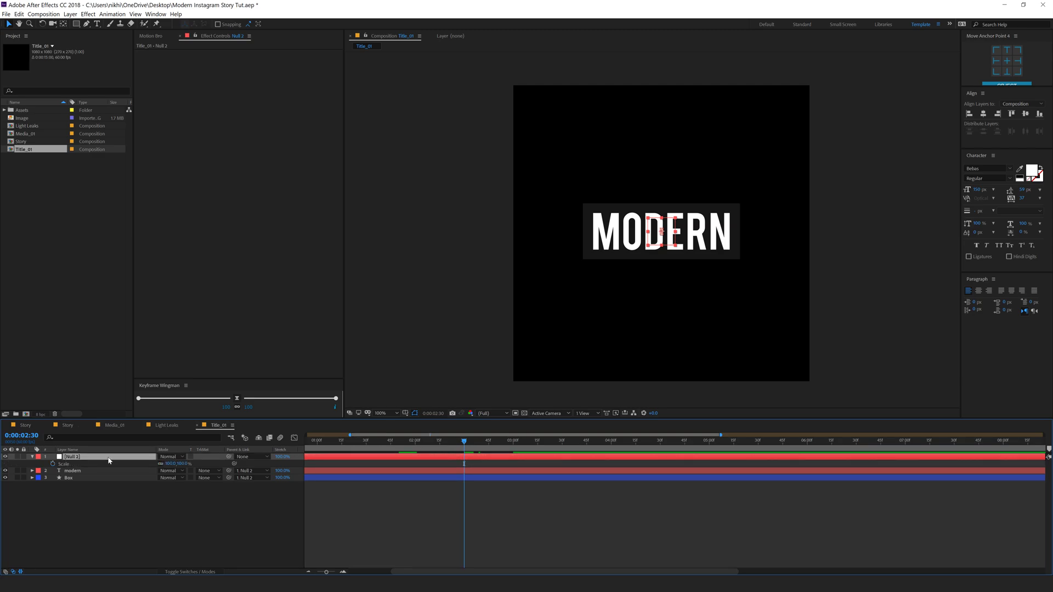
{"action": "left_click", "coordinate": [52, 464]}
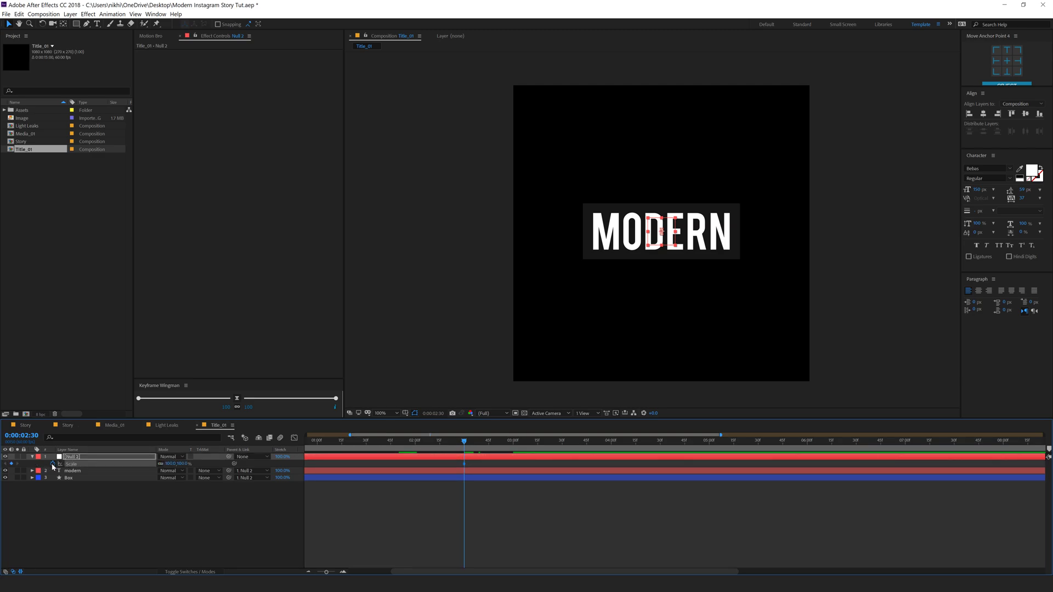
{"action": "key", "text": "shift+p"}
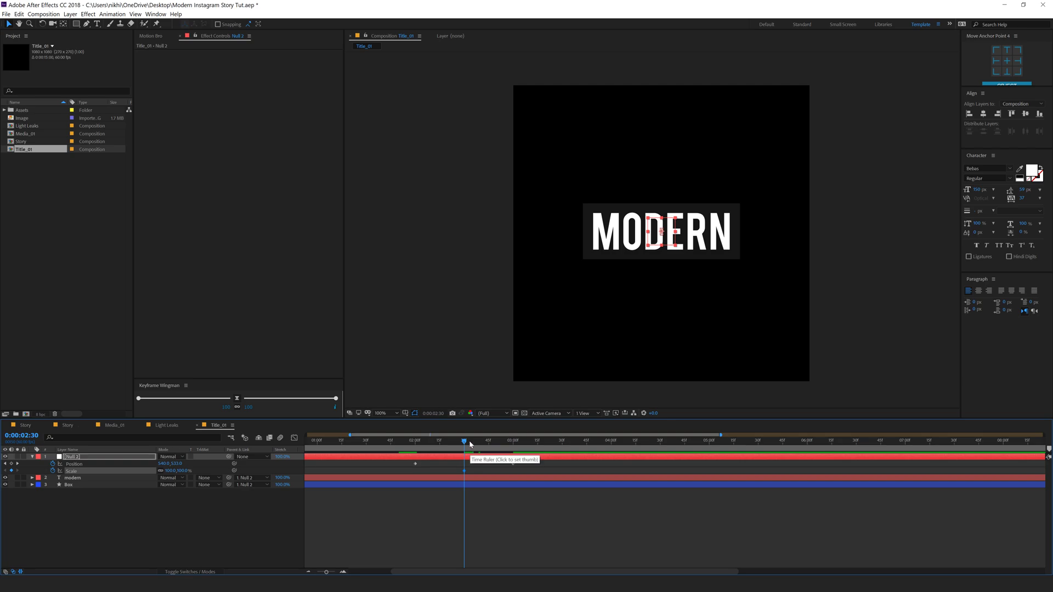
Set the null's scale to 92% at 0:00:03:30.
{"action": "left_click_drag", "start_coordinate": [470, 442], "coordinate": [556, 457]}
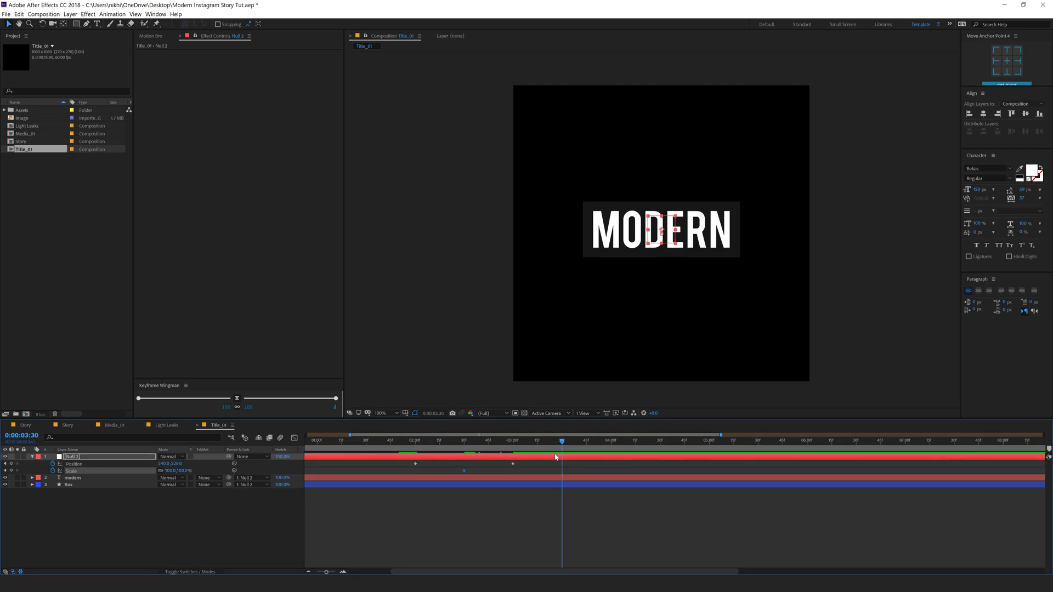
{"action": "left_click", "coordinate": [184, 471]}
{"action": "type", "text": "90"}
{"action": "key", "text": "Return"}
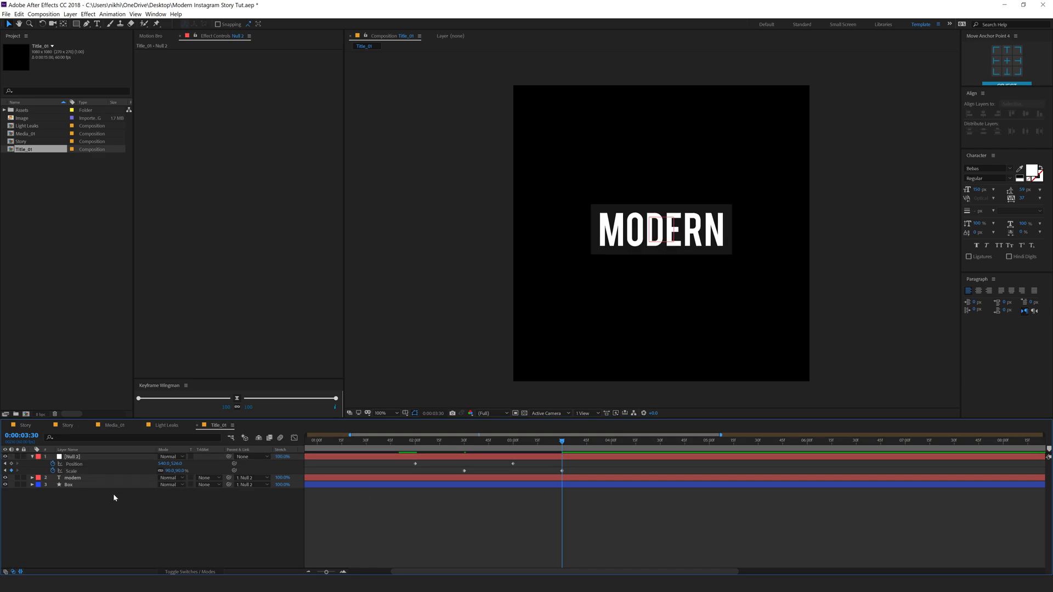
{"action": "left_click", "coordinate": [180, 471]}
{"action": "type", "text": "92"}
{"action": "key", "text": "Return"}
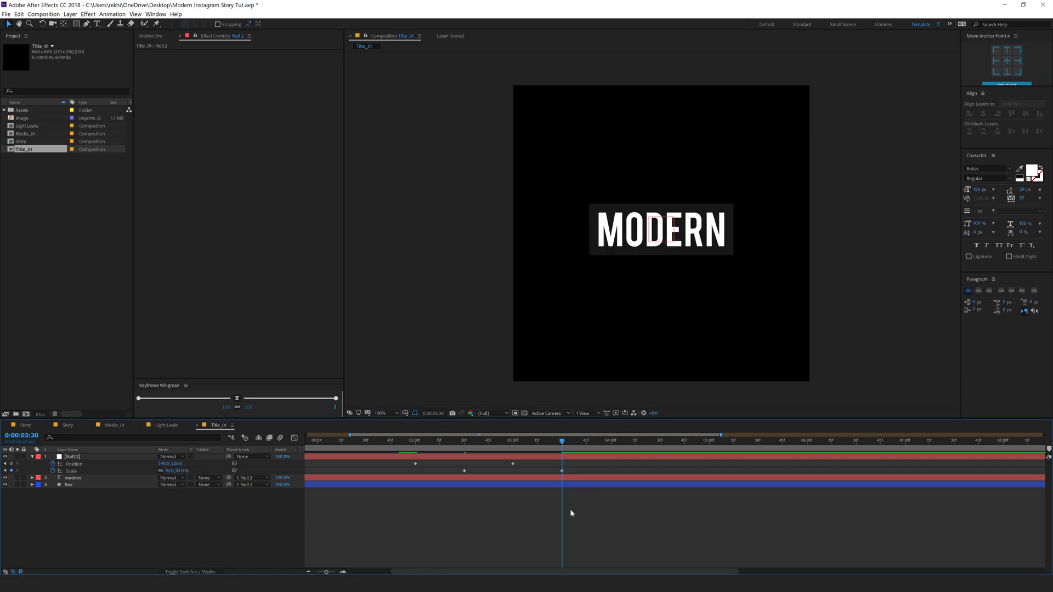
Ease all of the null's Position and Scale keyframes with Keyframe Wingman and preview the title movement from 0:00:01:58.
{"action": "left_click_drag", "start_coordinate": [385, 461], "coordinate": [573, 487]}
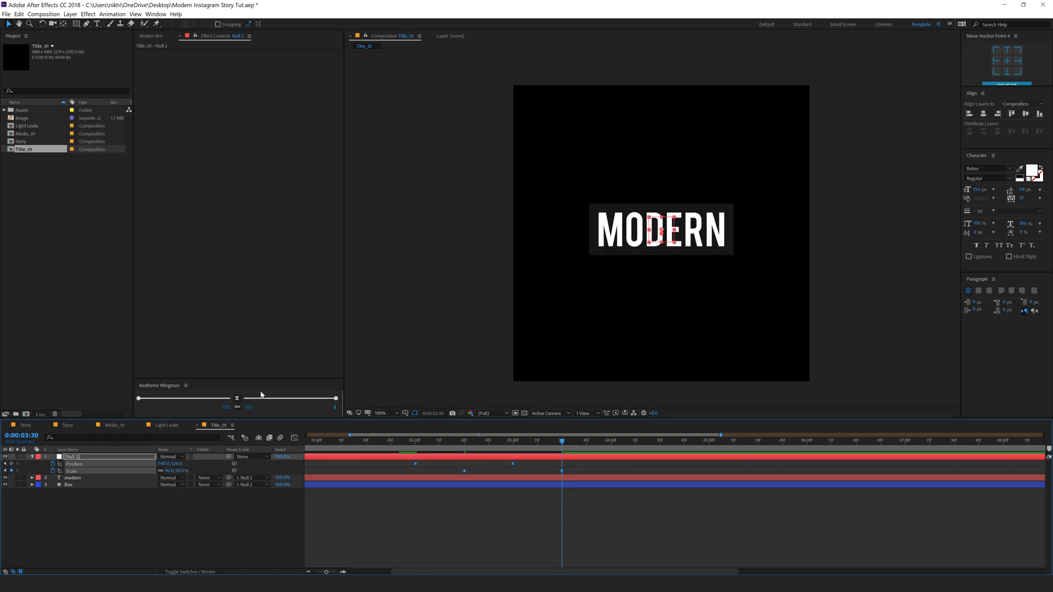
{"action": "left_click", "coordinate": [237, 401]}
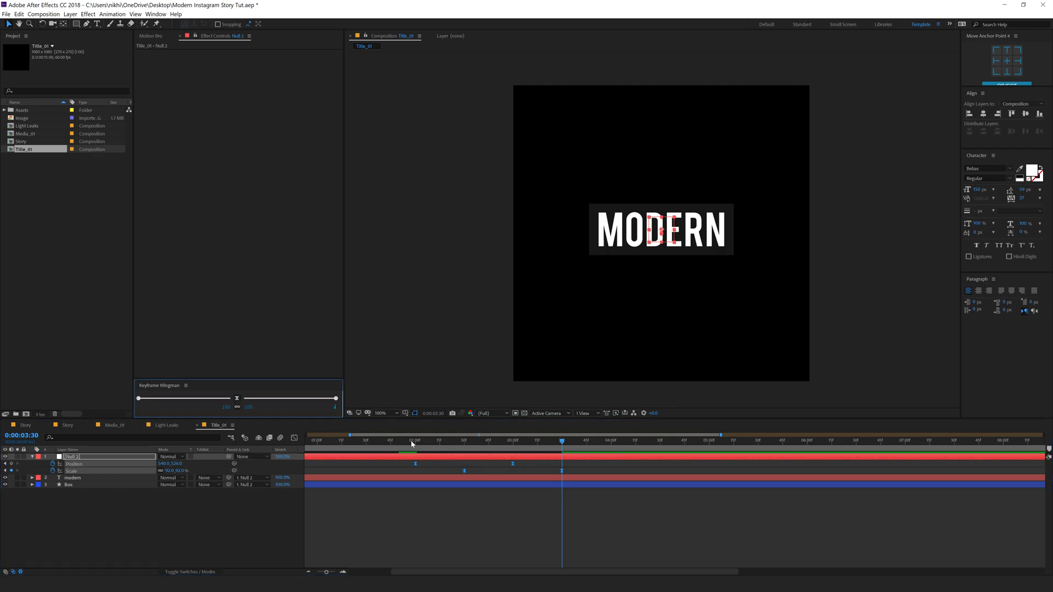
{"action": "left_click", "coordinate": [413, 441]}
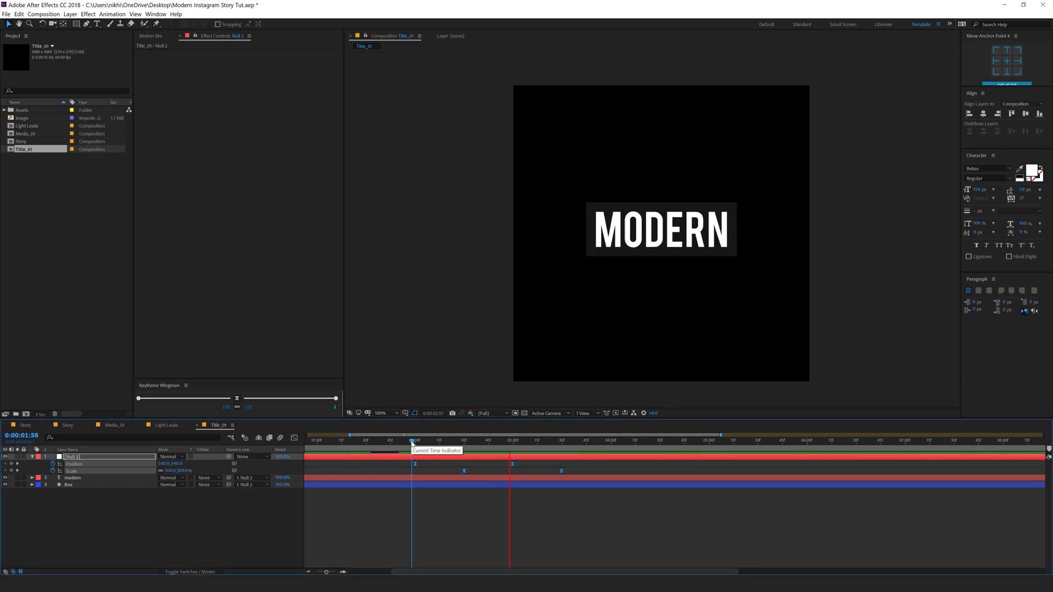
{"action": "key", "text": "space"}
{"action": "key", "text": "space"}
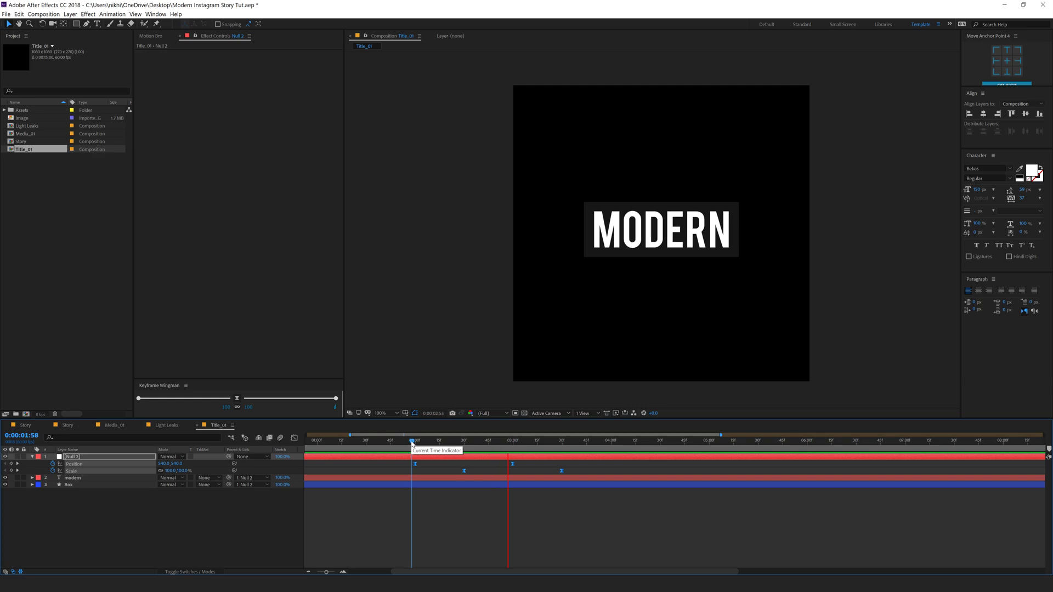
{"action": "key", "text": "space"}
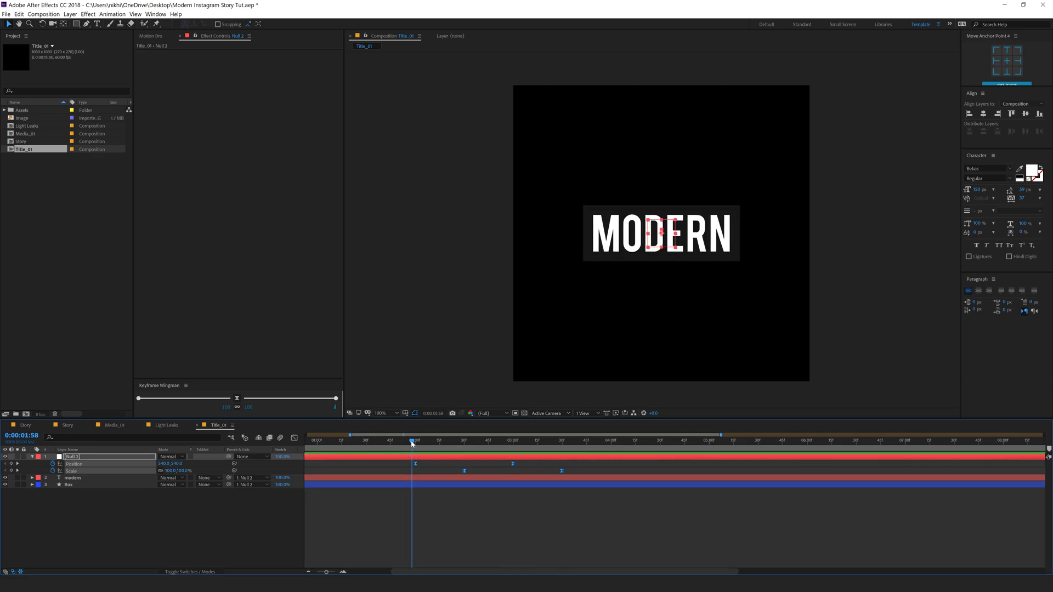
Collapse the layer properties in the Story composition and add Title_01 above the Light Leaks layer.
{"action": "left_click", "coordinate": [32, 457]}
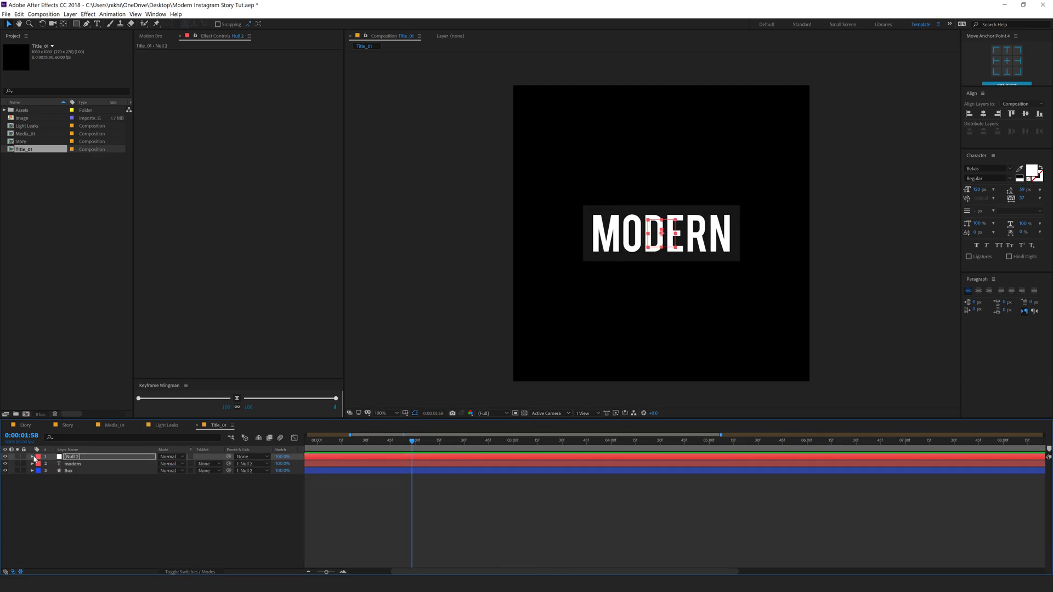
{"action": "left_click", "coordinate": [70, 426]}
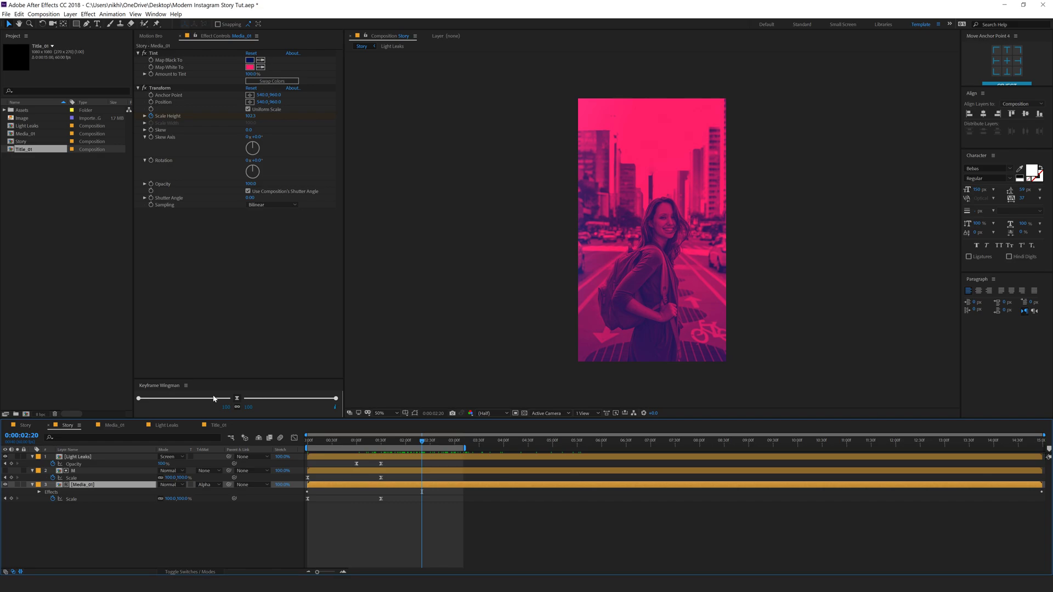
{"action": "left_click", "coordinate": [32, 457]}
{"action": "left_click", "coordinate": [32, 464]}
{"action": "left_click", "coordinate": [32, 471]}
{"action": "left_click", "coordinate": [60, 492]}
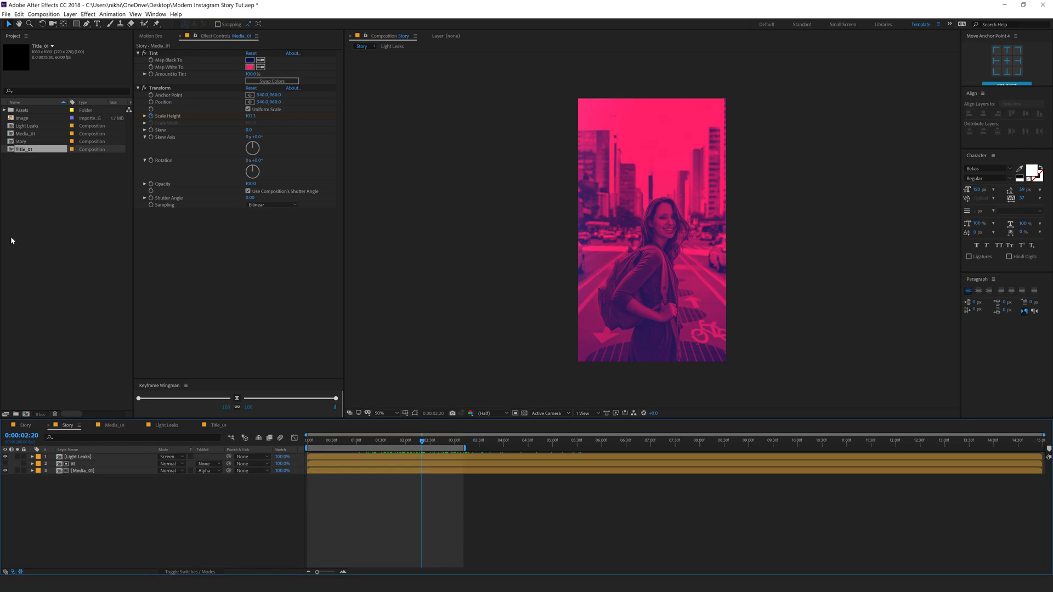
{"action": "left_click_drag", "start_coordinate": [26, 152], "coordinate": [73, 457]}
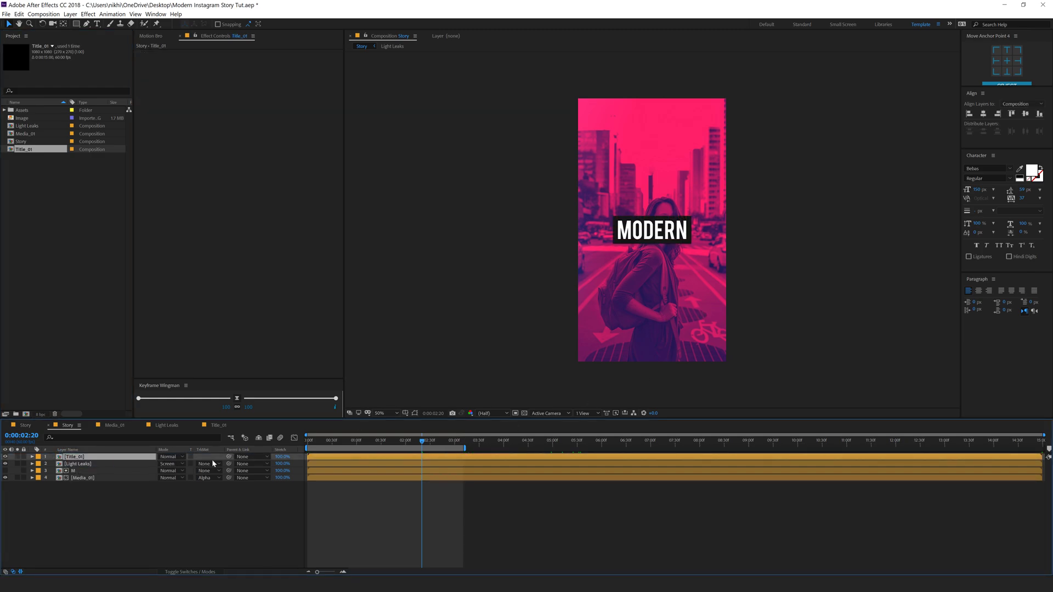
Move the Title_01 layer up near the top of the story frame and scale it to 80%.
{"action": "left_click_drag", "start_coordinate": [666, 233], "coordinate": [667, 136]}
{"action": "key", "text": "s"}
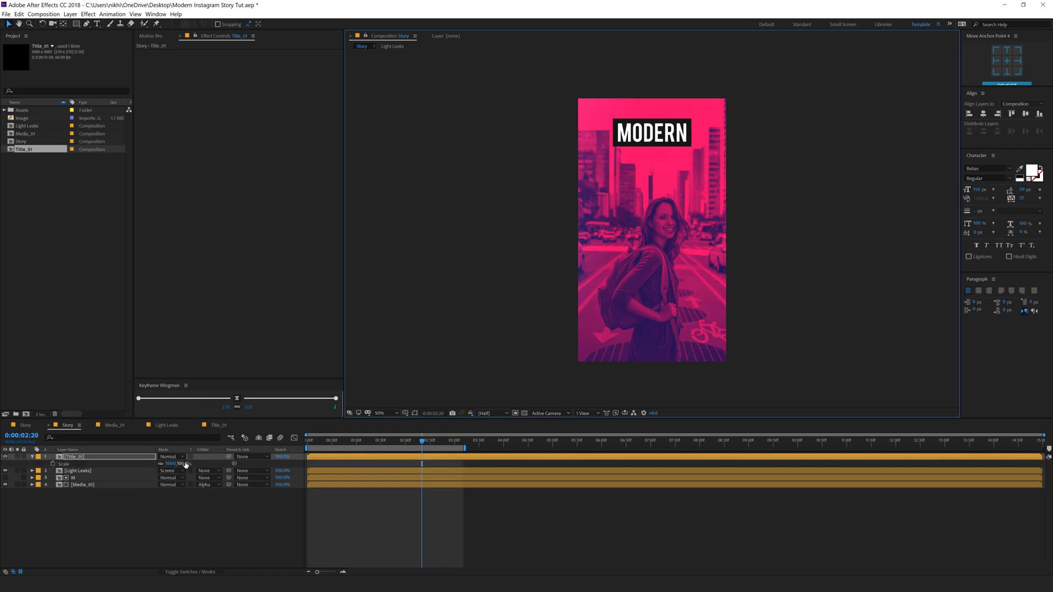
{"action": "left_click", "coordinate": [183, 464]}
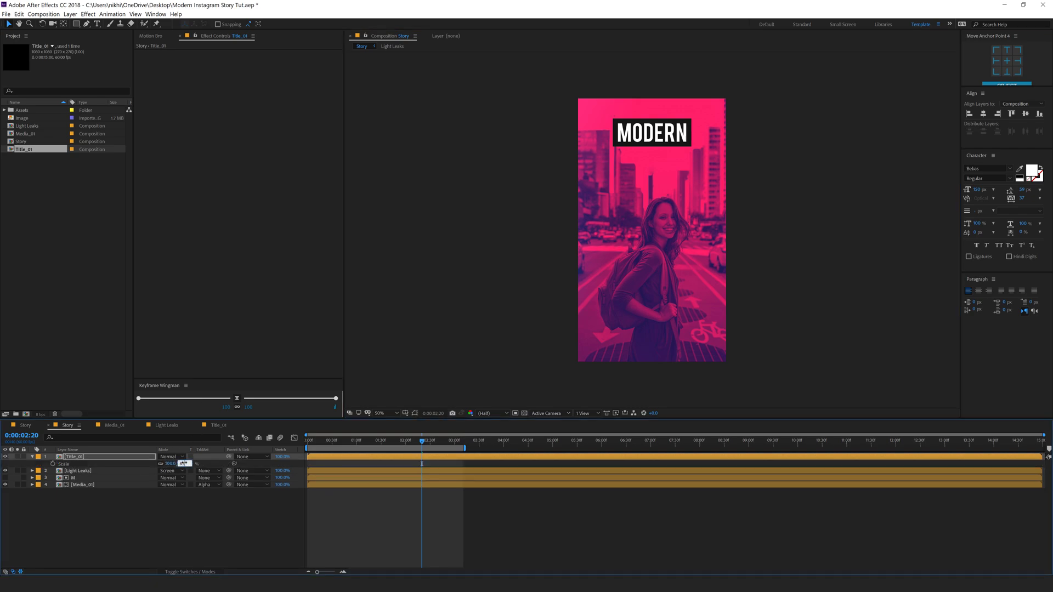
{"action": "type", "text": "85"}
{"action": "key", "text": "Return"}
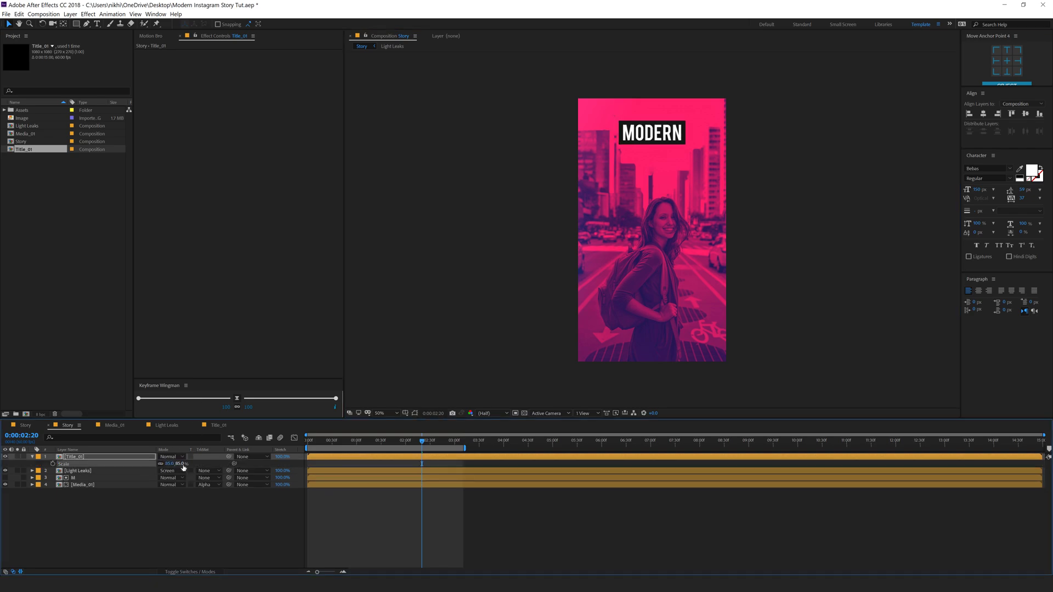
{"action": "left_click", "coordinate": [181, 464]}
{"action": "type", "text": "80"}
{"action": "key", "text": "Return"}
Apply the Transform effect to the Title_01 layer and set its Skew to -7.
{"action": "key", "text": "ctrl+space"}
{"action": "type", "text": "Fil"}
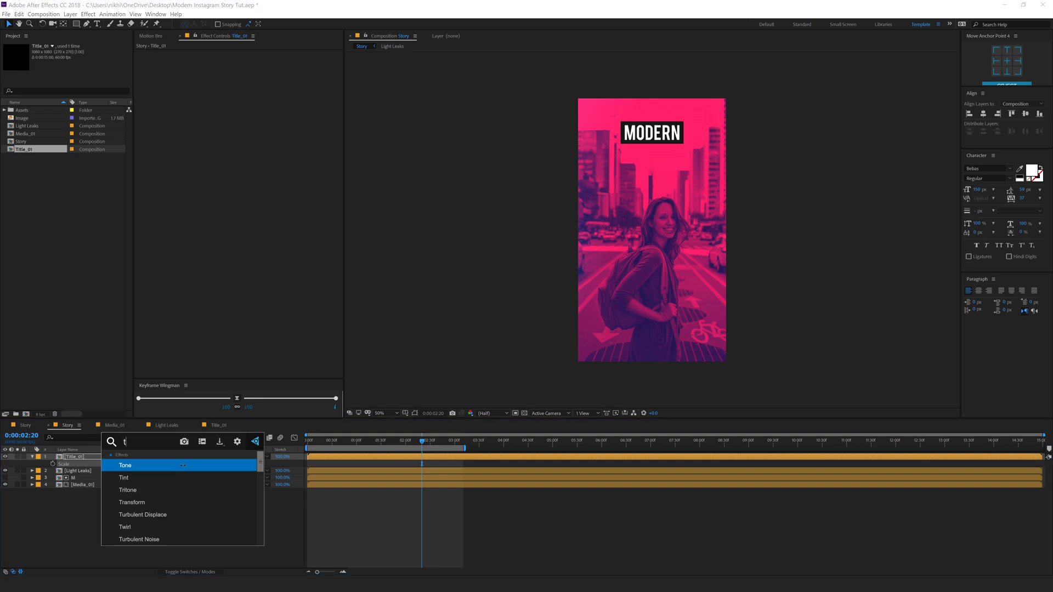
{"action": "left_click", "coordinate": [153, 473]}
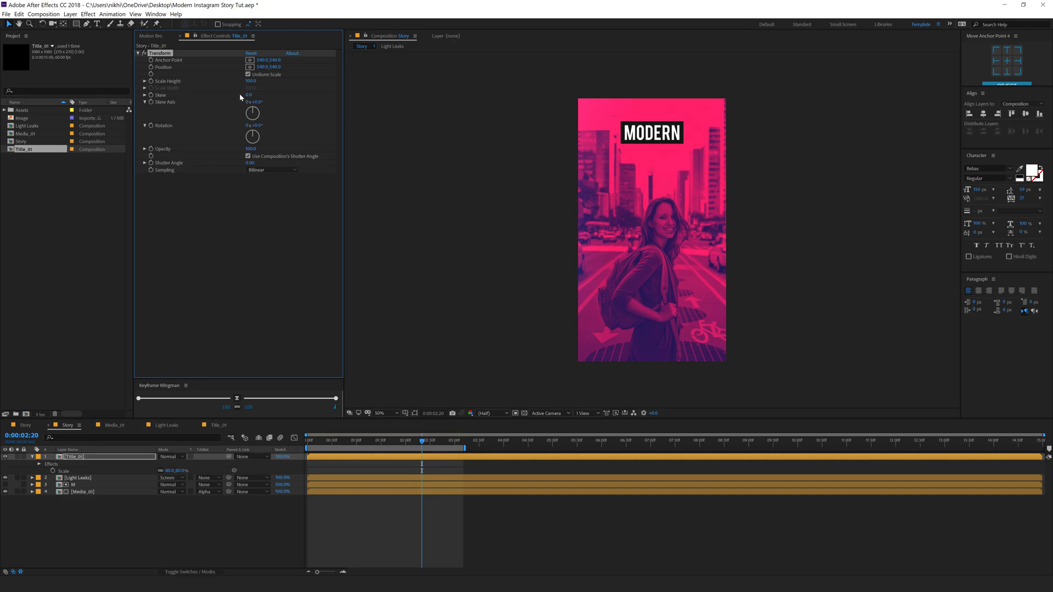
{"action": "left_click", "coordinate": [248, 94]}
{"action": "type", "text": "-7"}
{"action": "key", "text": "Return"}
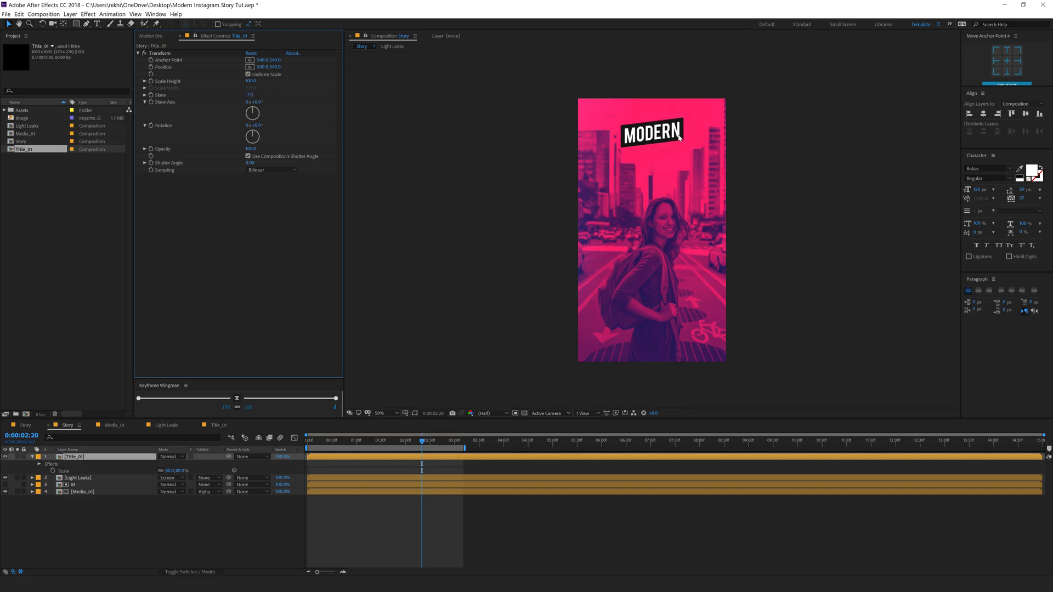
Duplicate the Title_01 composition twice in the project and rename the copies Title_02 and Title_03.
{"action": "left_click", "coordinate": [34, 153]}
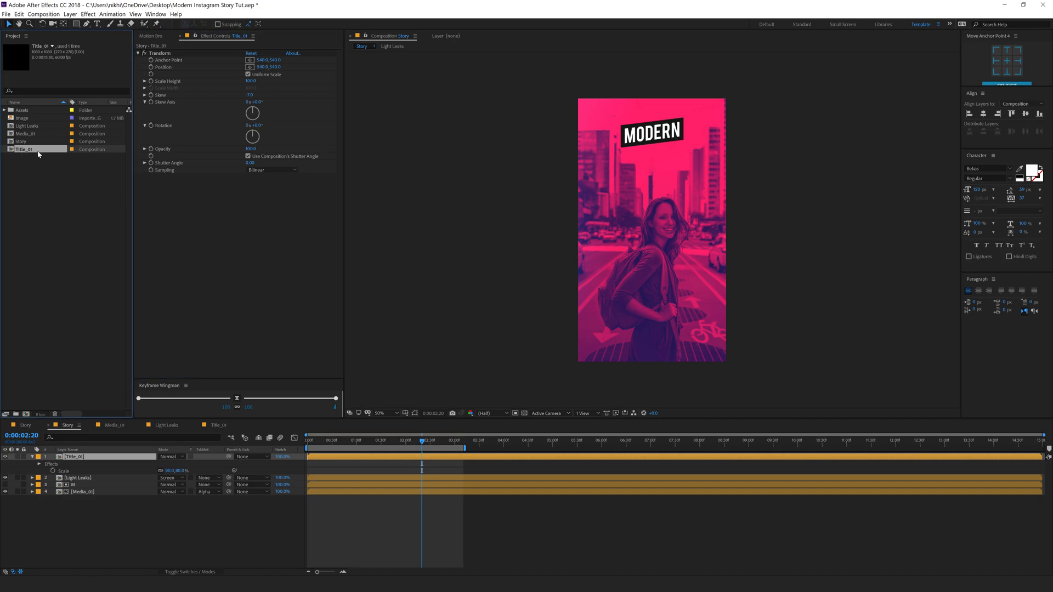
{"action": "key", "text": "ctrl+d"}
{"action": "key", "text": "ctrl+d"}
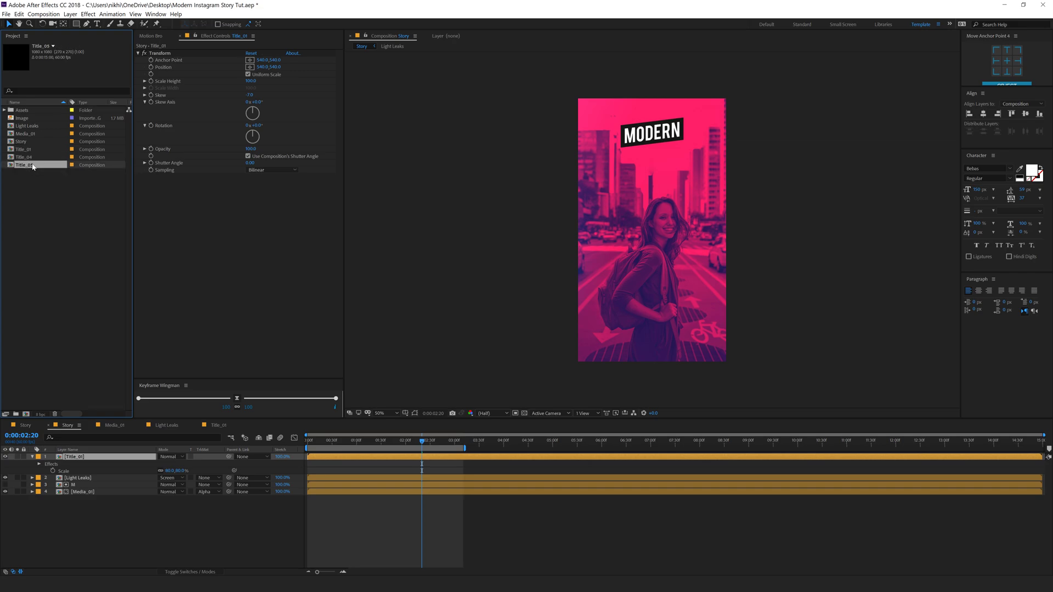
{"action": "left_click", "coordinate": [28, 158]}
{"action": "key", "text": "Return"}
{"action": "left_click", "coordinate": [38, 156]}
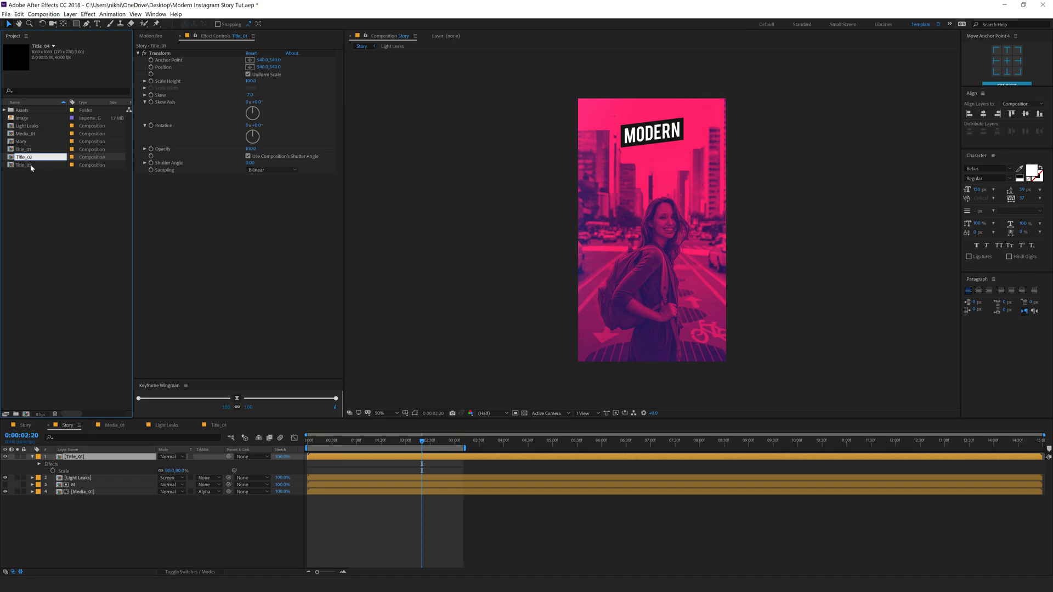
{"action": "left_click", "coordinate": [30, 166]}
{"action": "key", "text": "Return"}
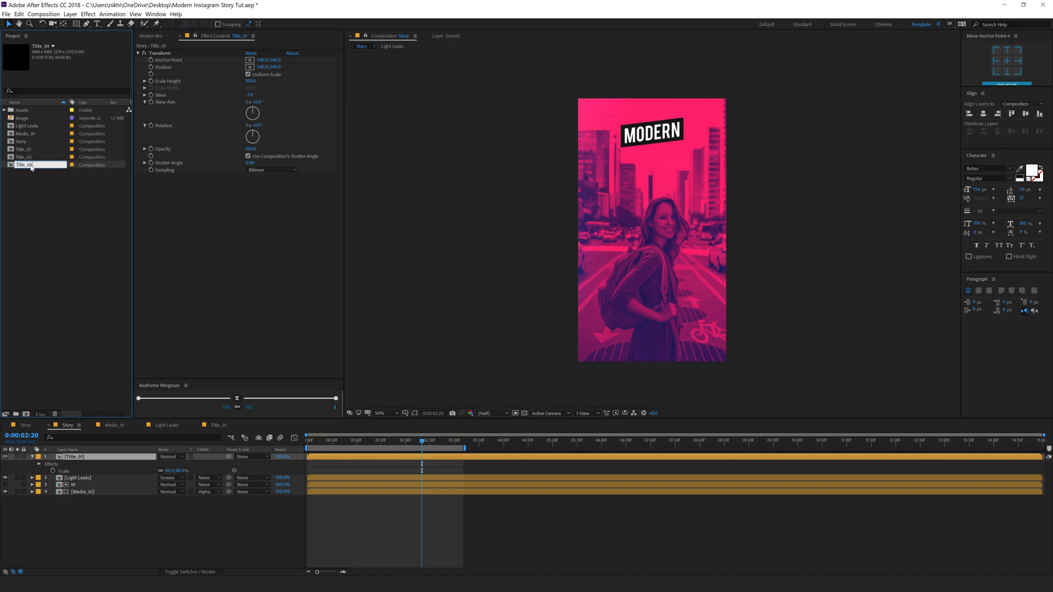
{"action": "type", "text": "3"}
{"action": "key", "text": "Return"}
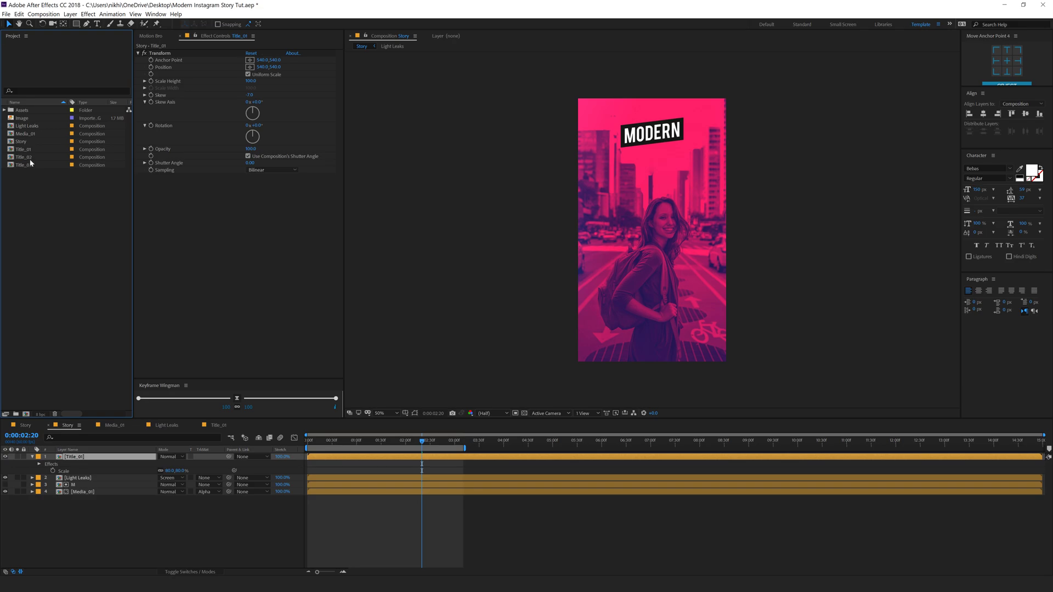
Open the Title_02 composition and replace its title text with INSTAGRAM.
{"action": "double_click", "coordinate": [29, 158]}
{"action": "double_click", "coordinate": [615, 235]}
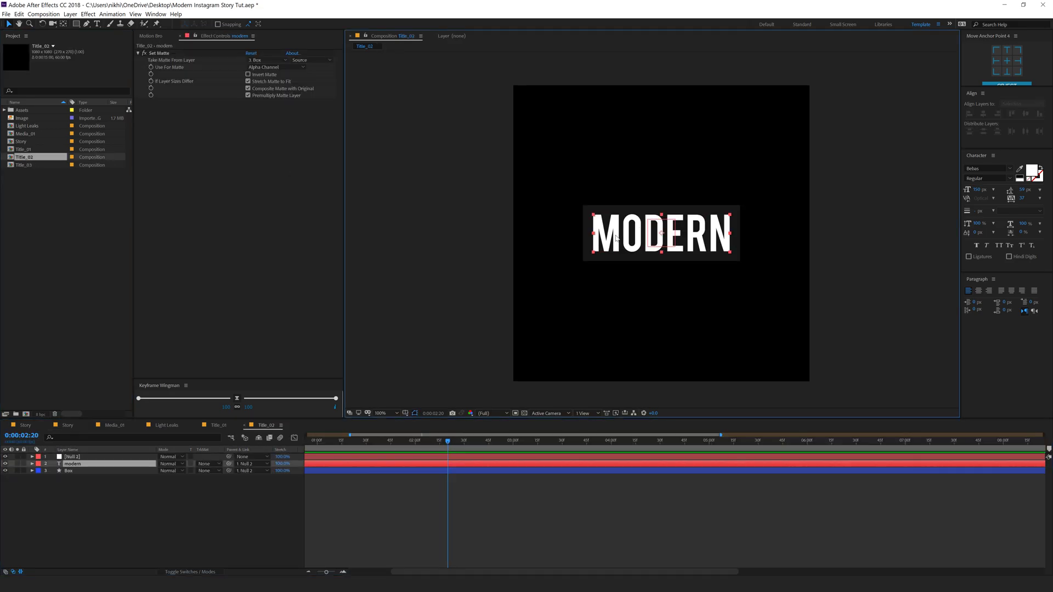
{"action": "type", "text": "INSTAGRAM"}
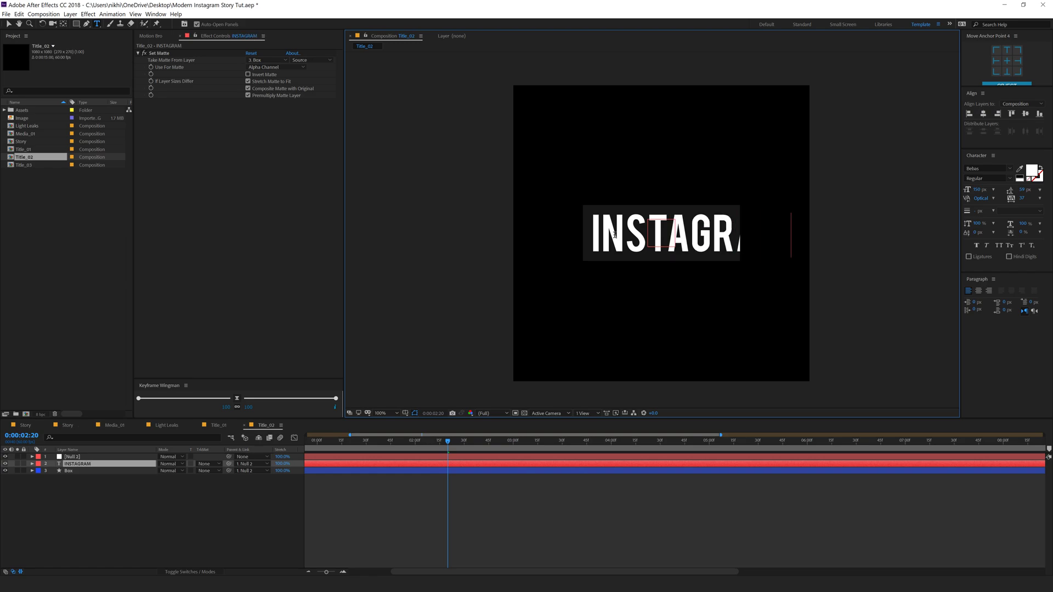
{"action": "left_click", "coordinate": [8, 24]}
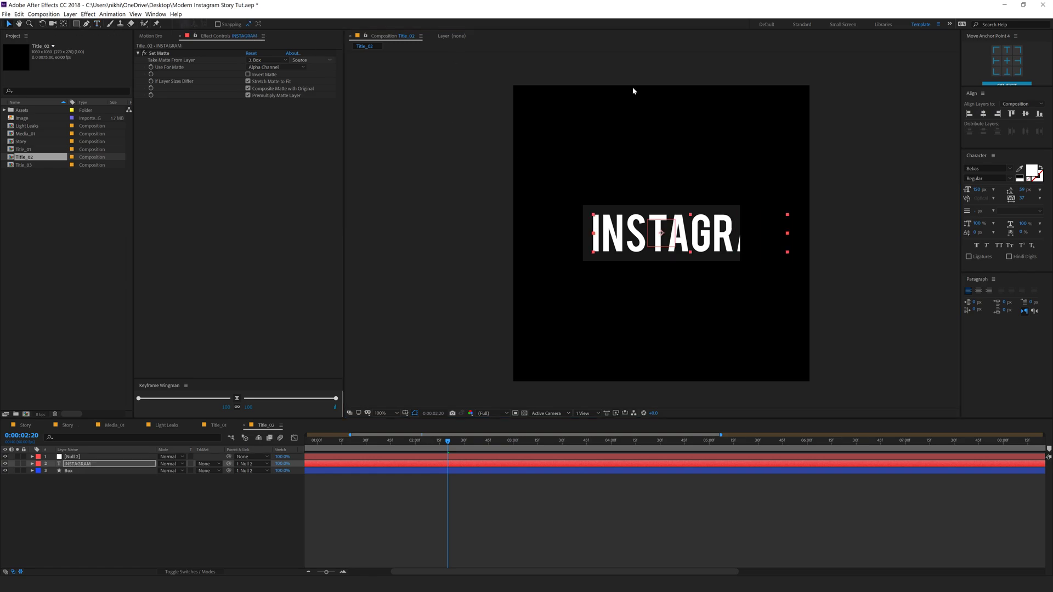
Center the INSTAGRAM text's anchor point and align it horizontally in the composition, then widen the Box rectangle to about 770 px.
{"action": "left_click", "coordinate": [1008, 66]}
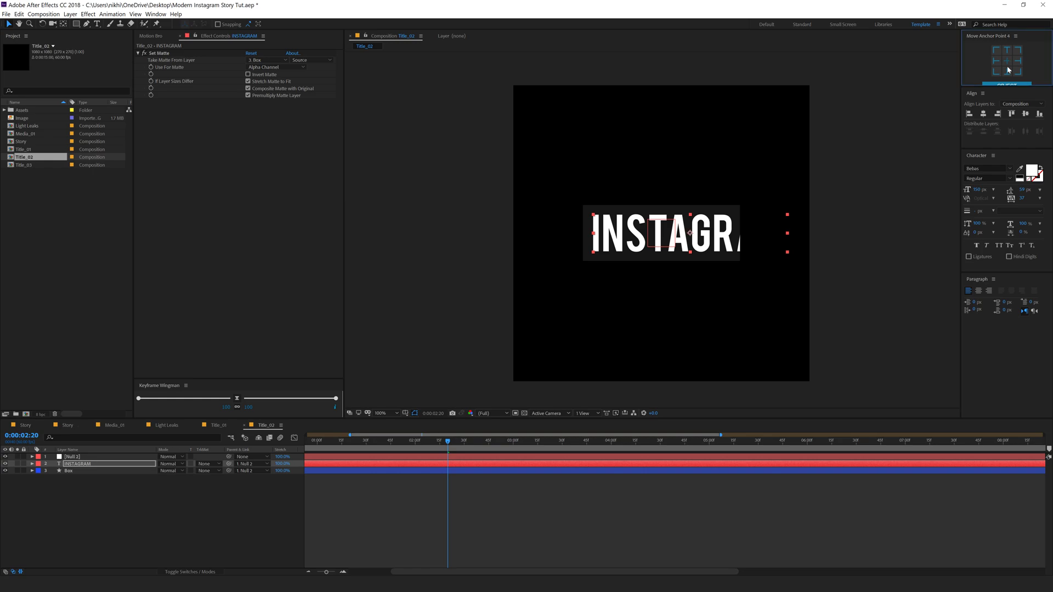
{"action": "left_click", "coordinate": [983, 114]}
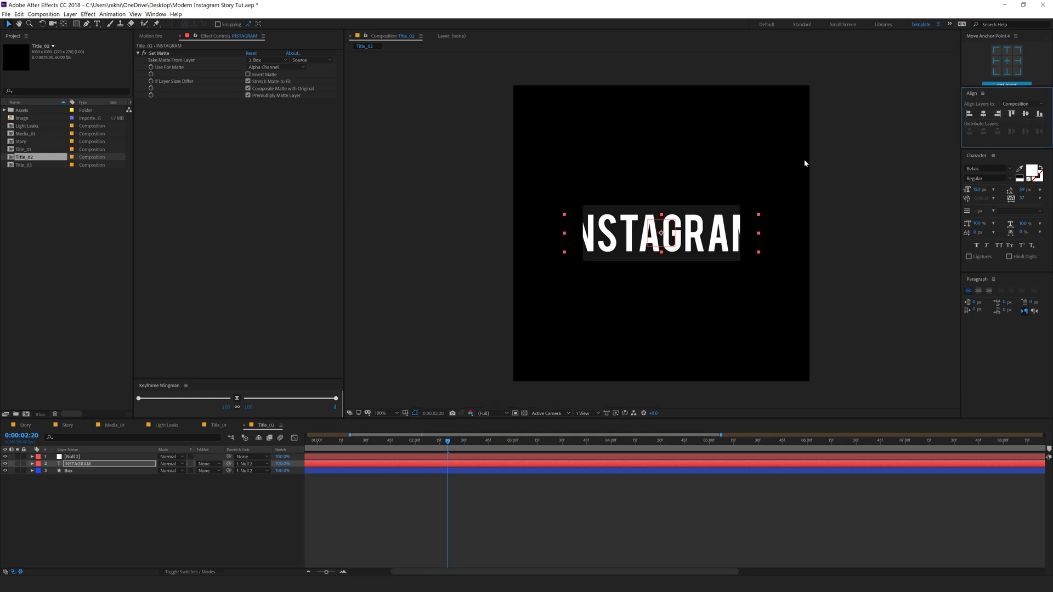
{"action": "left_click", "coordinate": [73, 471]}
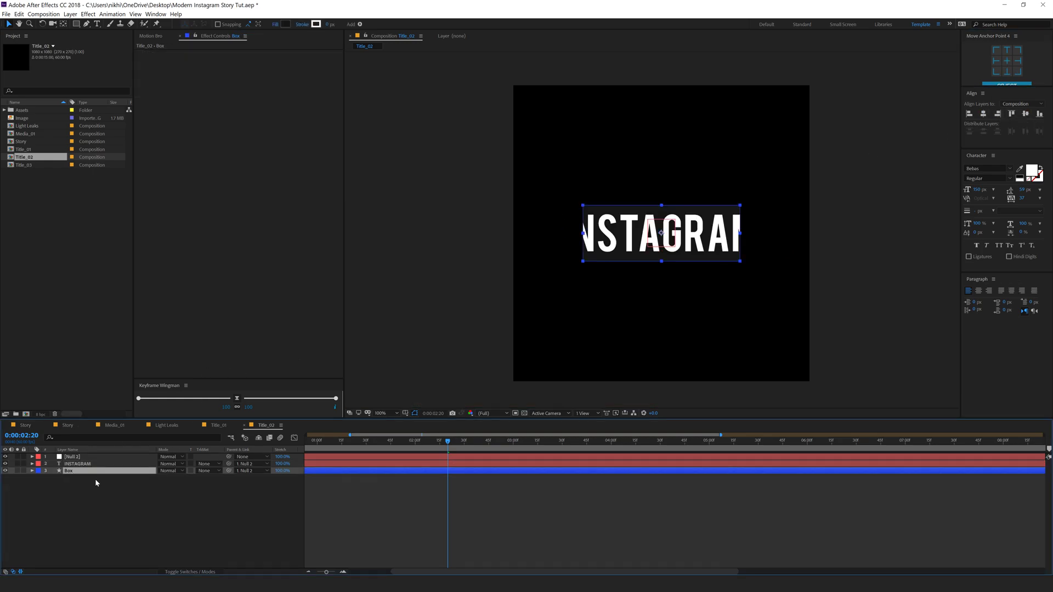
{"action": "key", "text": "u"}
{"action": "key", "text": "u"}
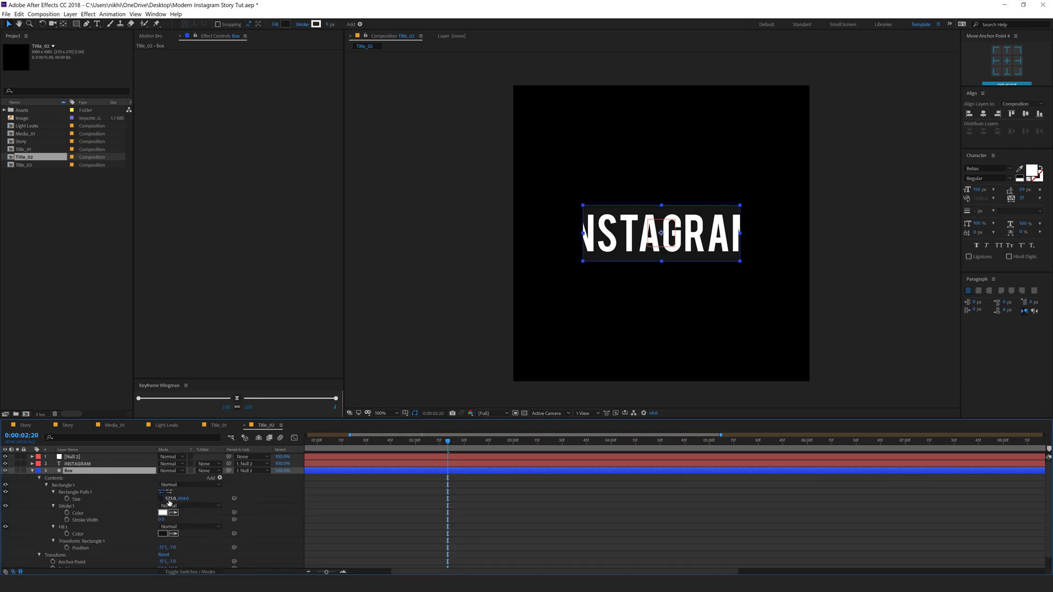
{"action": "left_click_drag", "start_coordinate": [168, 499], "coordinate": [240, 499]}
{"action": "left_click_drag", "start_coordinate": [170, 499], "coordinate": [183, 499]}
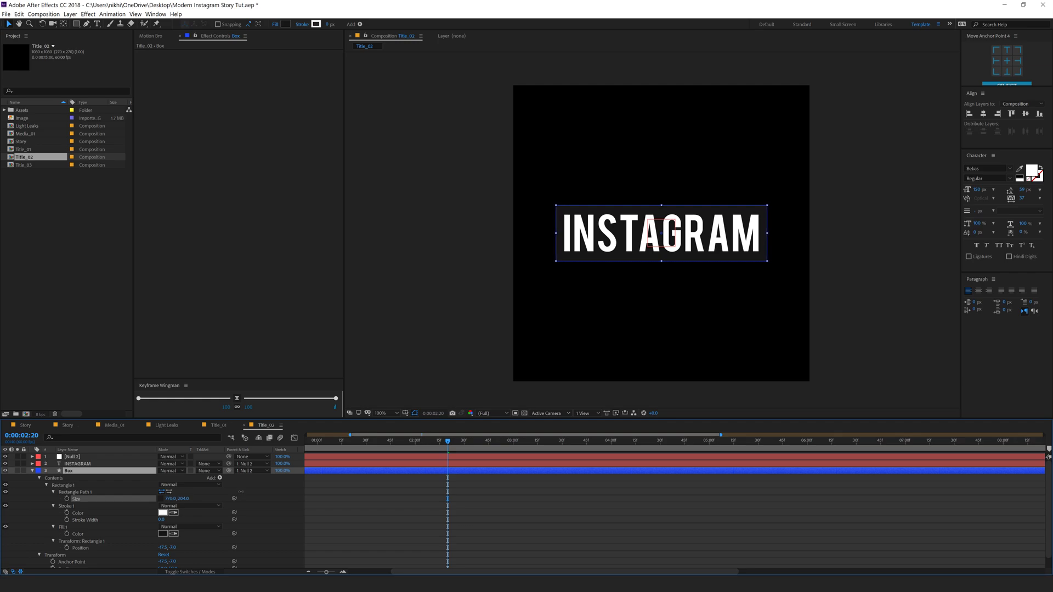
Open the Title_03 composition, replace its title text with STORIES and center it horizontally.
{"action": "left_click", "coordinate": [24, 165]}
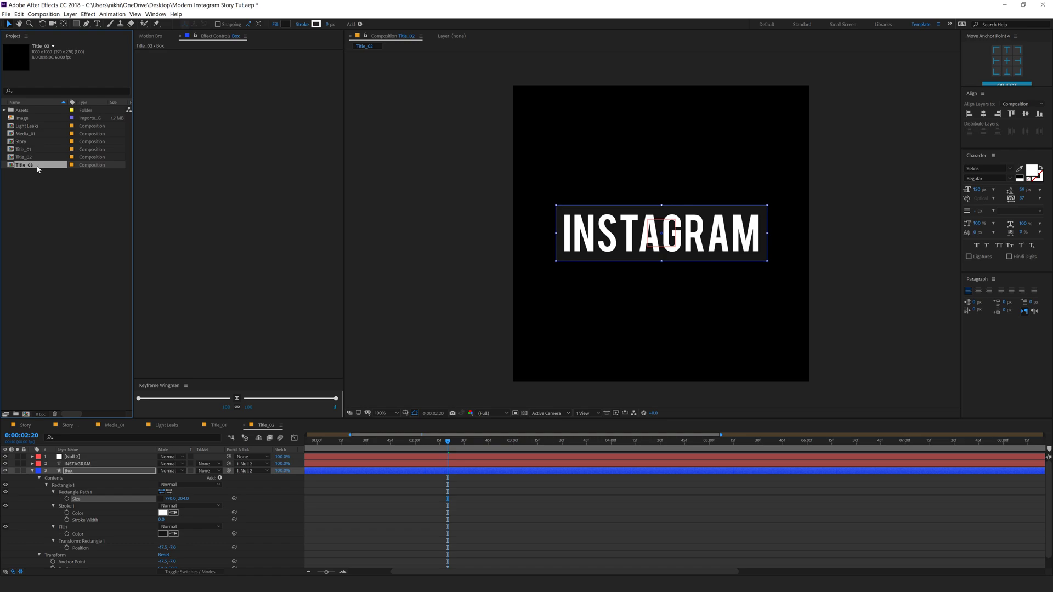
{"action": "double_click", "coordinate": [38, 165]}
{"action": "double_click", "coordinate": [73, 465]}
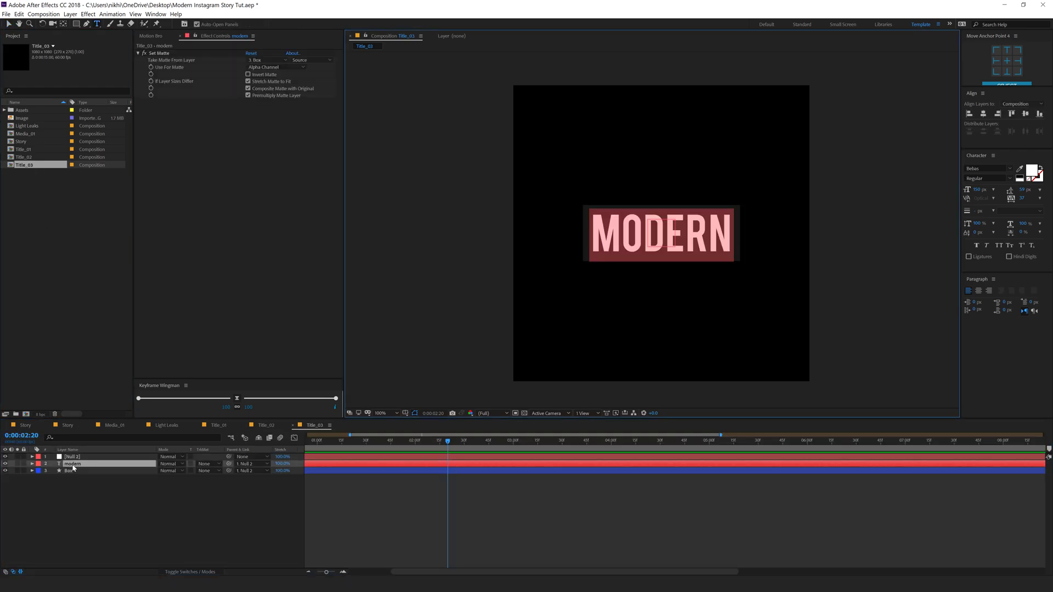
{"action": "type", "text": "STORIES"}
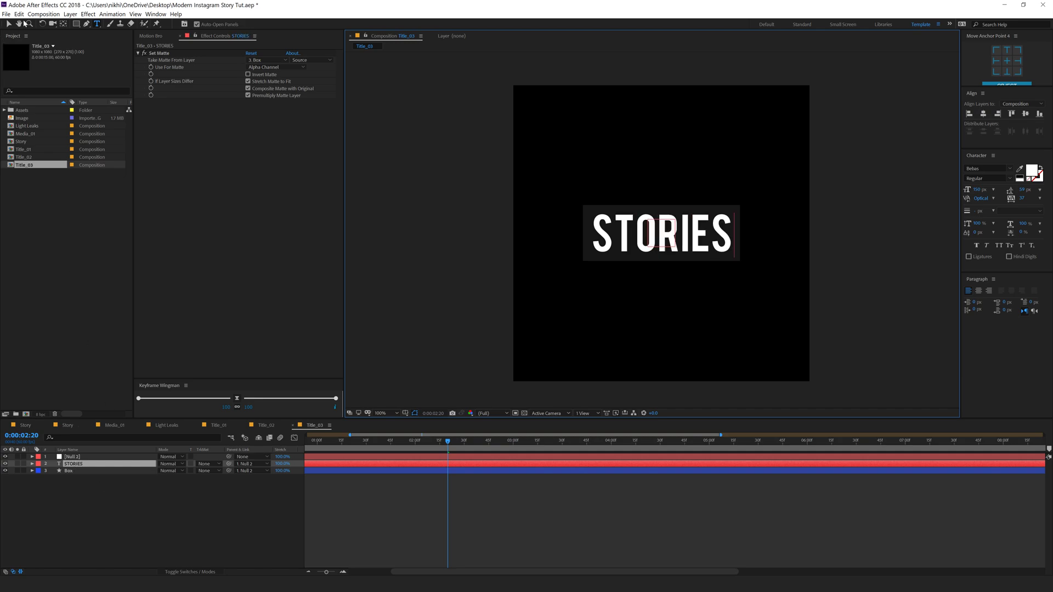
{"action": "left_click", "coordinate": [8, 24]}
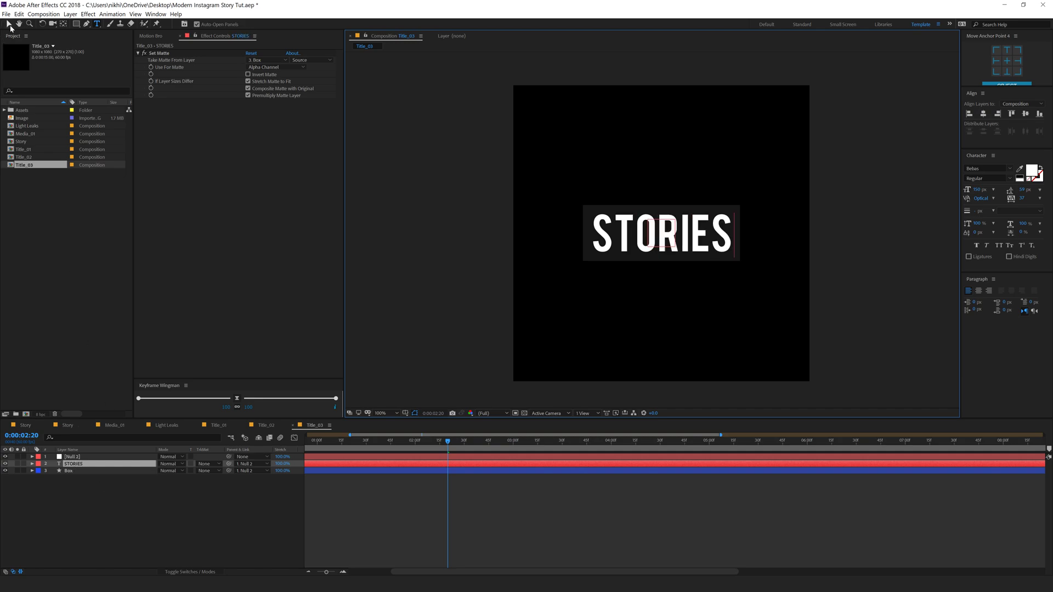
{"action": "left_click", "coordinate": [984, 114]}
{"action": "left_click", "coordinate": [145, 490]}
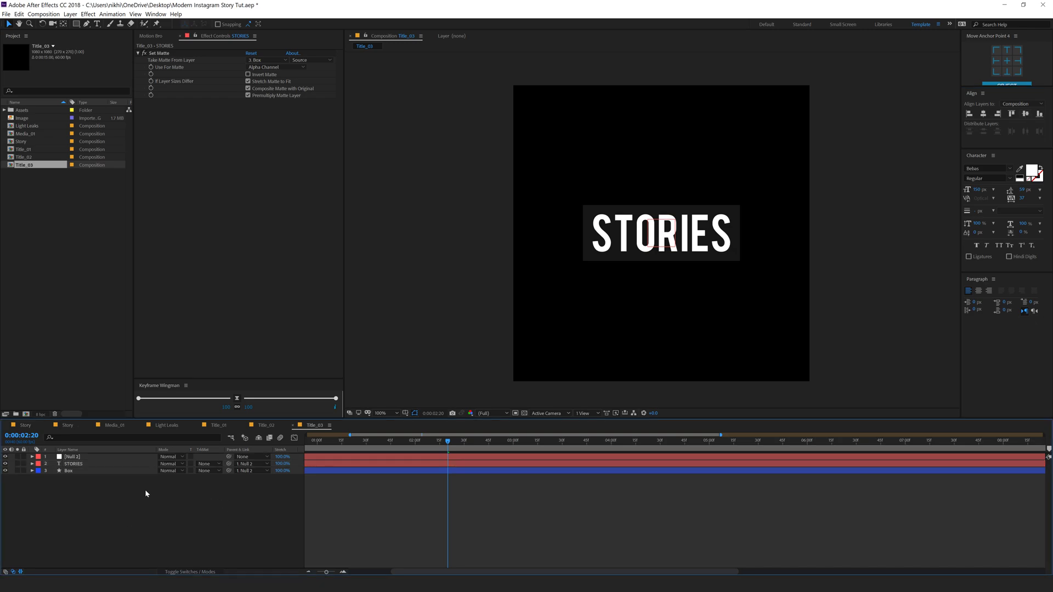
In the Story composition, duplicate the Title_01 layer twice and stack the copies in two rows below the original title.
{"action": "left_click", "coordinate": [69, 425]}
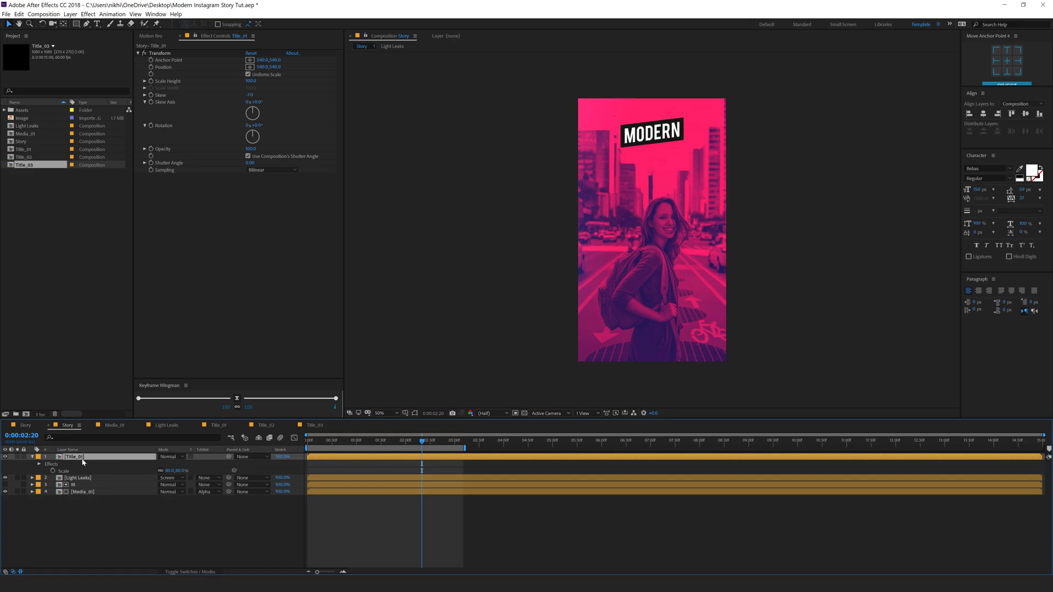
{"action": "key", "text": "ctrl+d"}
{"action": "key", "text": "ctrl+d"}
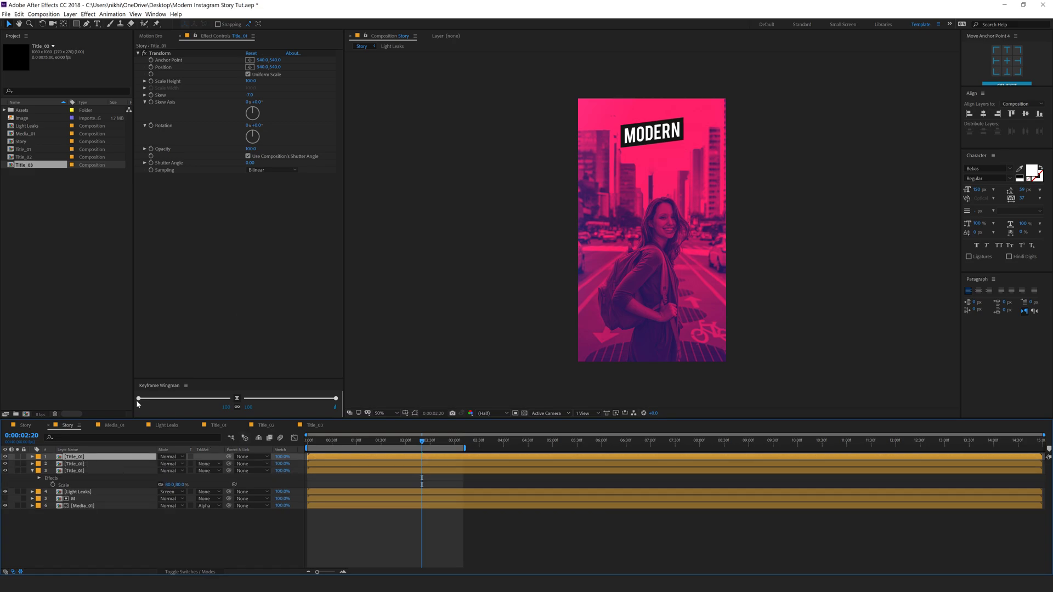
{"action": "left_click", "coordinate": [75, 464]}
{"action": "left_click_drag", "start_coordinate": [655, 135], "coordinate": [649, 159]}
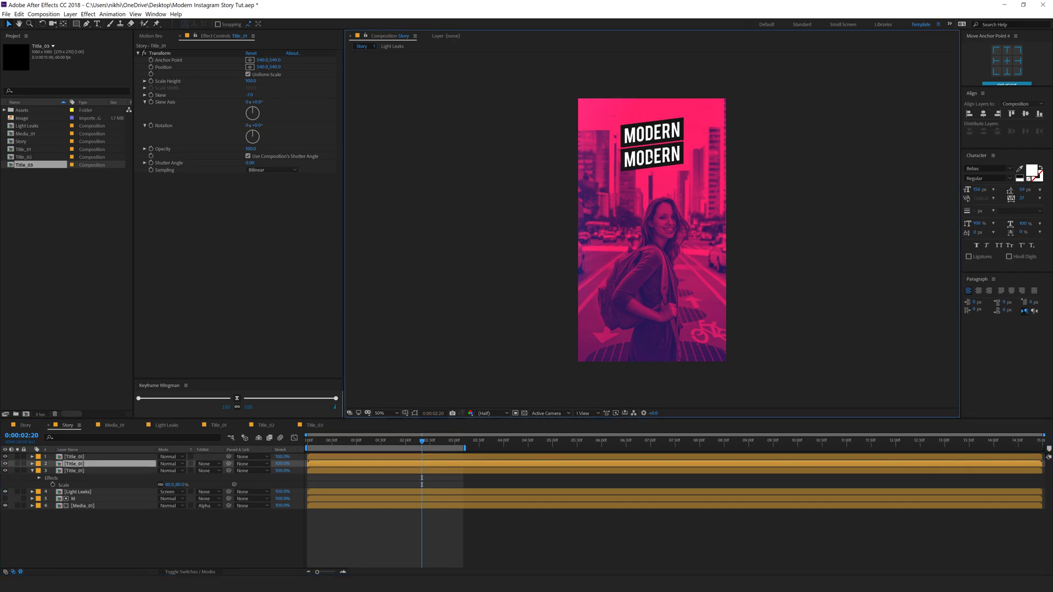
{"action": "left_click", "coordinate": [76, 457]}
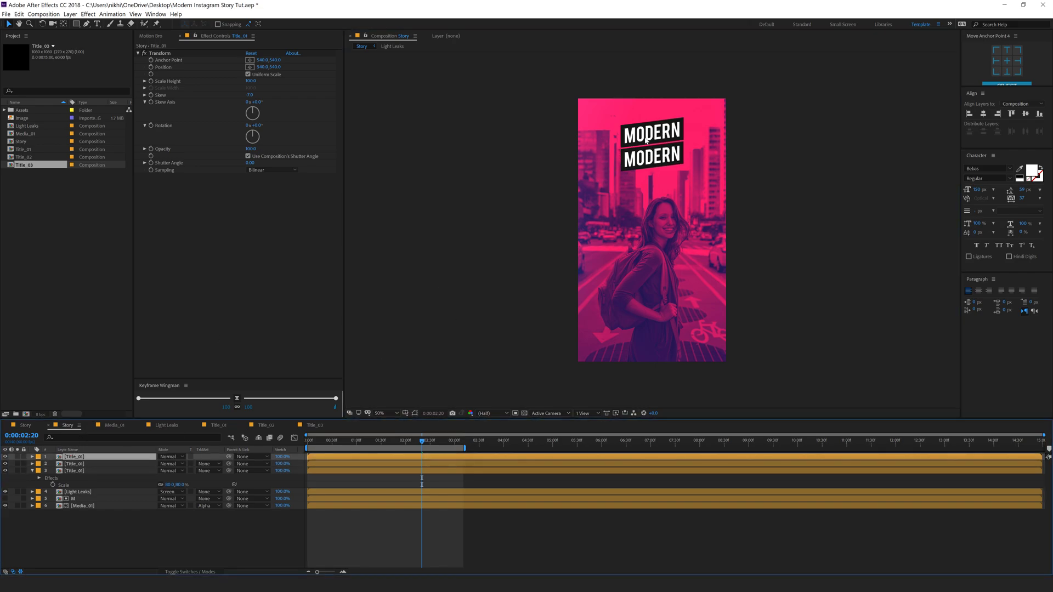
{"action": "left_click_drag", "start_coordinate": [647, 140], "coordinate": [651, 186]}
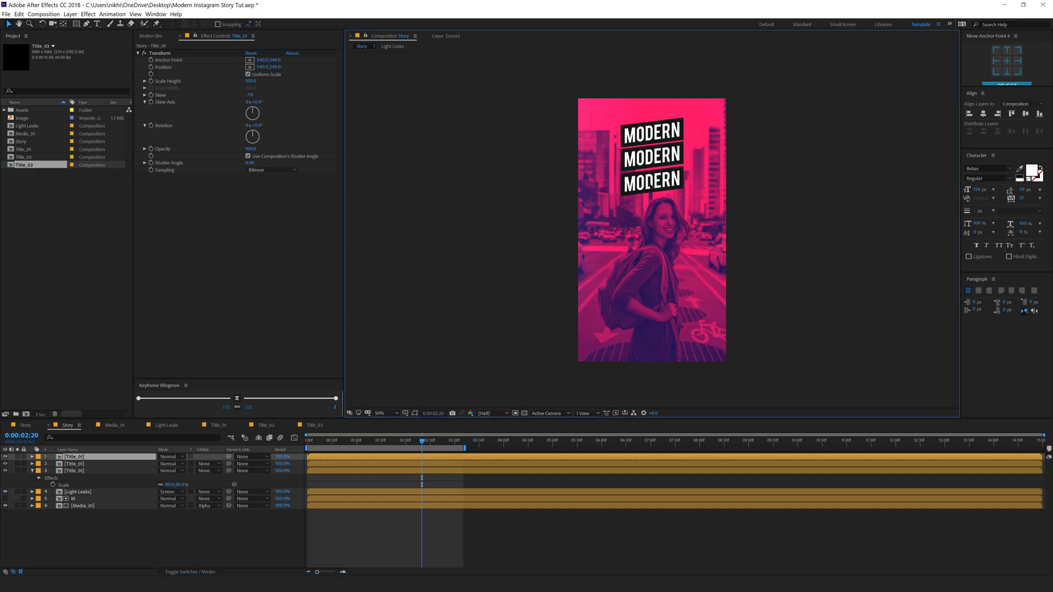
Replace the source of the middle title copy with Title_02 and of the lowest copy with Title_03.
{"action": "left_click", "coordinate": [89, 464]}
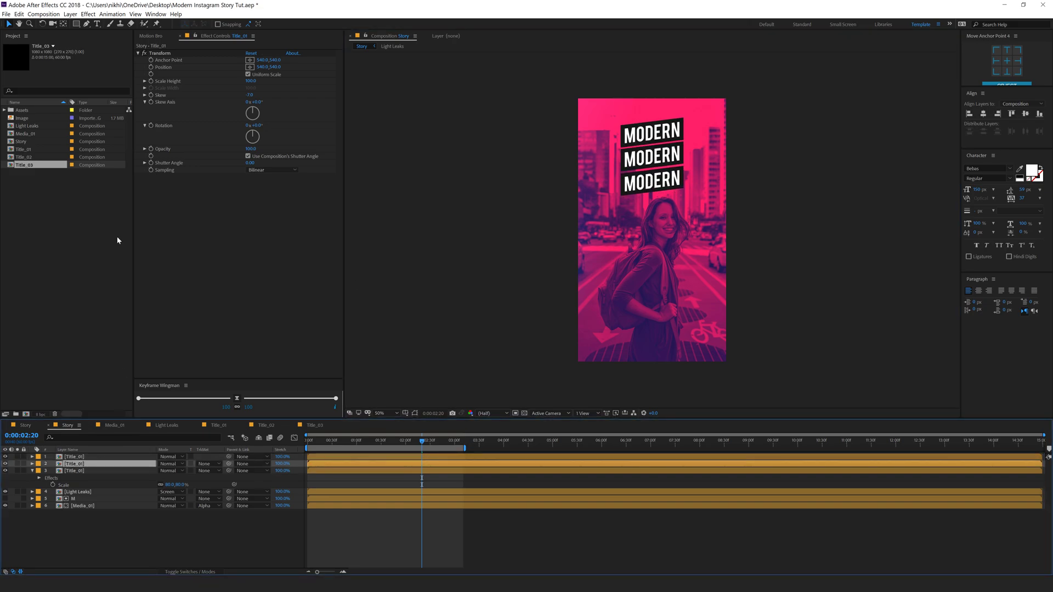
{"action": "left_click", "coordinate": [27, 157]}
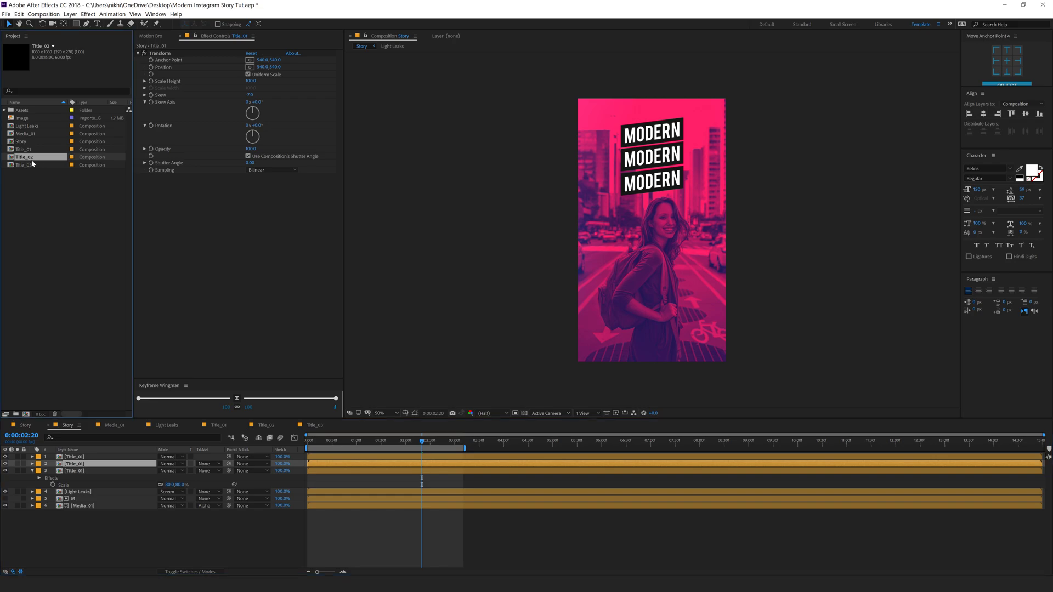
{"action": "left_click_drag", "start_coordinate": [32, 161], "coordinate": [77, 464]}
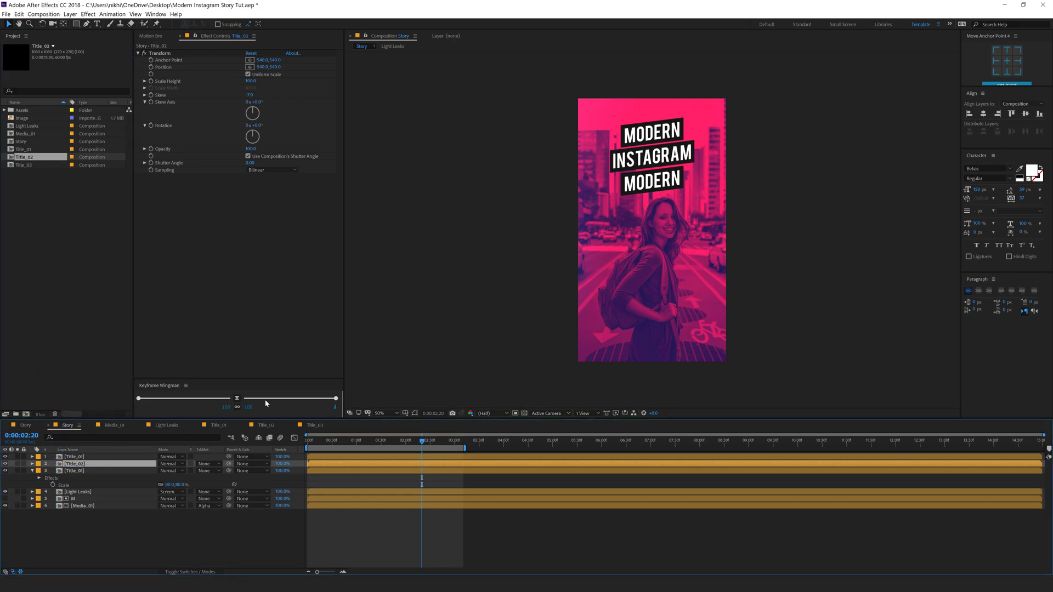
{"action": "left_click", "coordinate": [77, 458]}
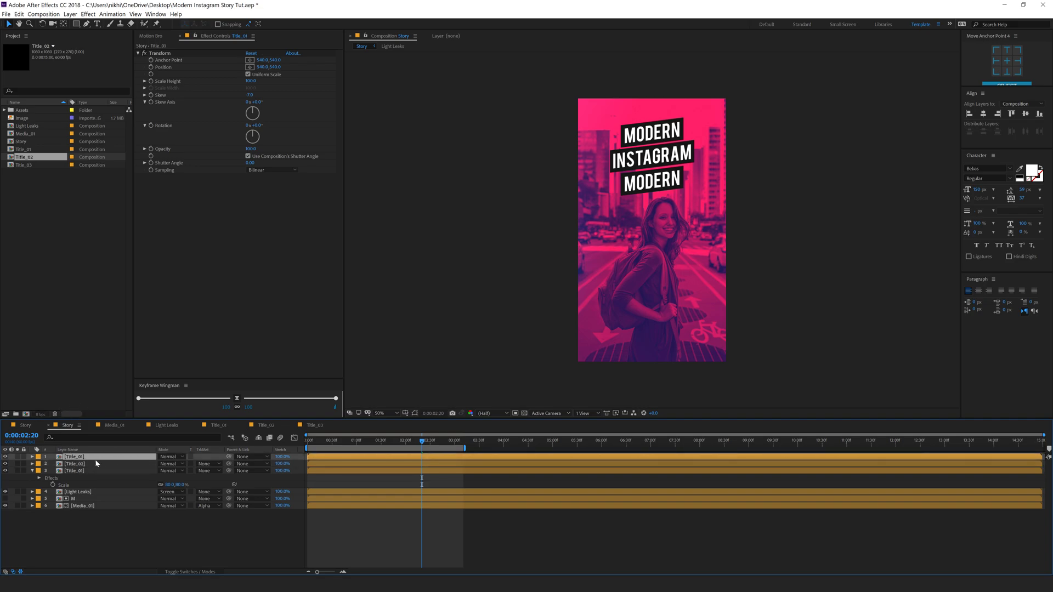
{"action": "left_click", "coordinate": [27, 167]}
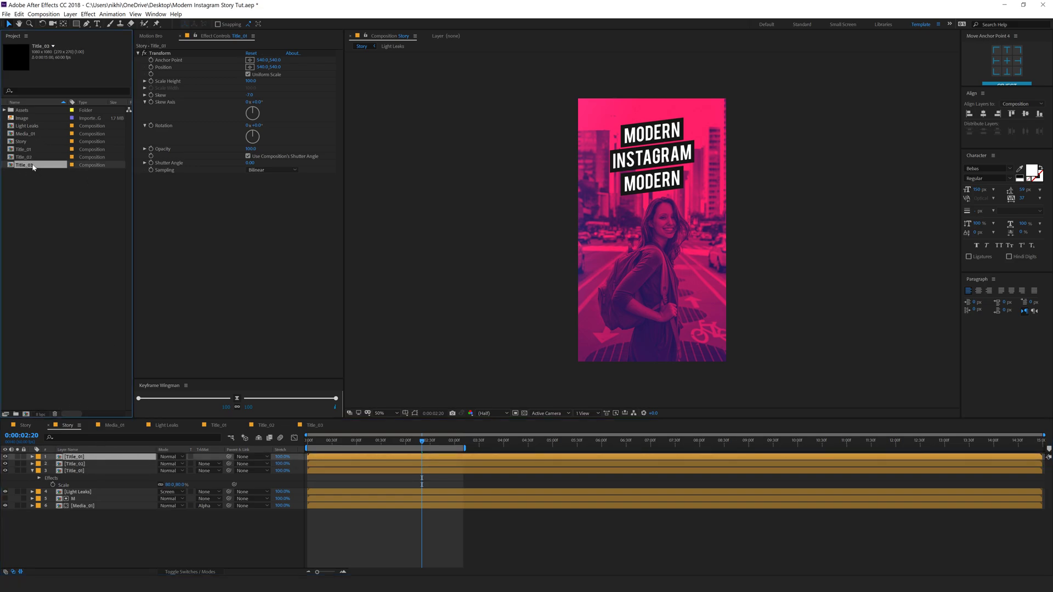
{"action": "left_click_drag", "start_coordinate": [33, 168], "coordinate": [72, 457]}
{"action": "scroll", "coordinate": [596, 250], "scroll_direction": "up", "scroll_amount": 2}
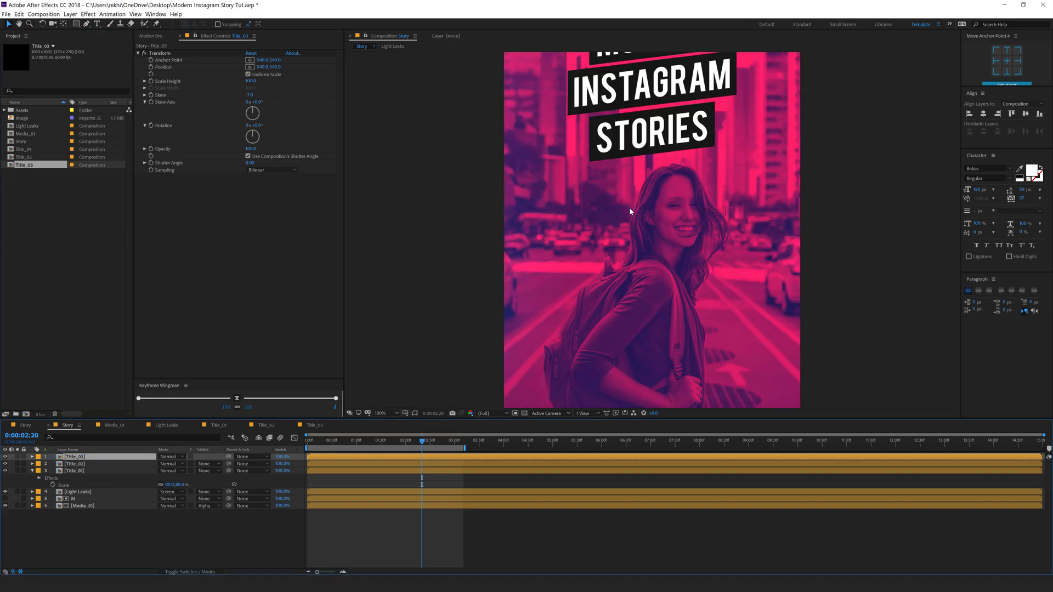
{"action": "left_click", "coordinate": [88, 460]}
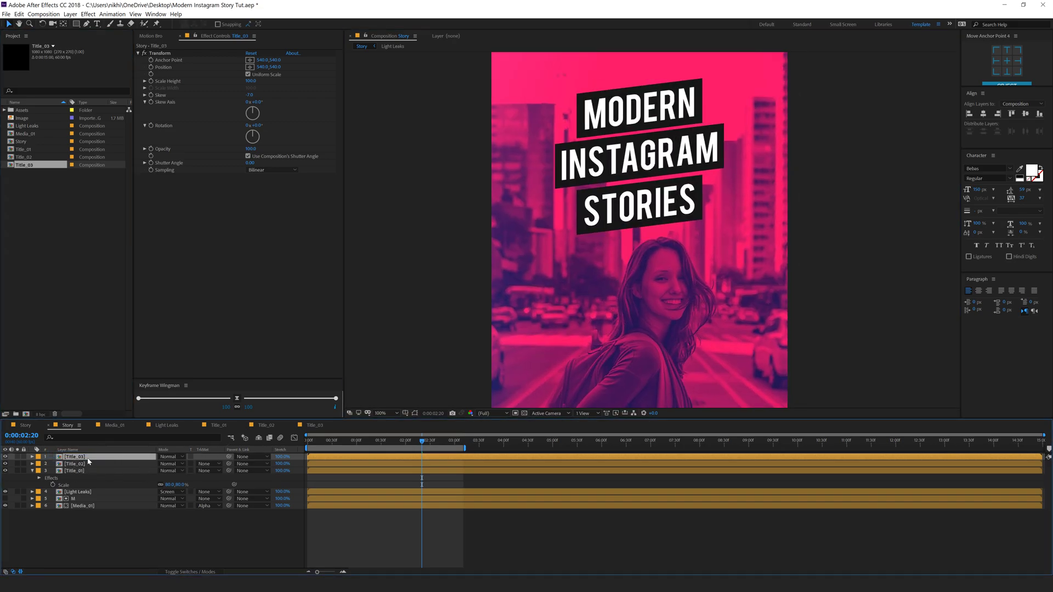
{"action": "key", "text": "Return"}
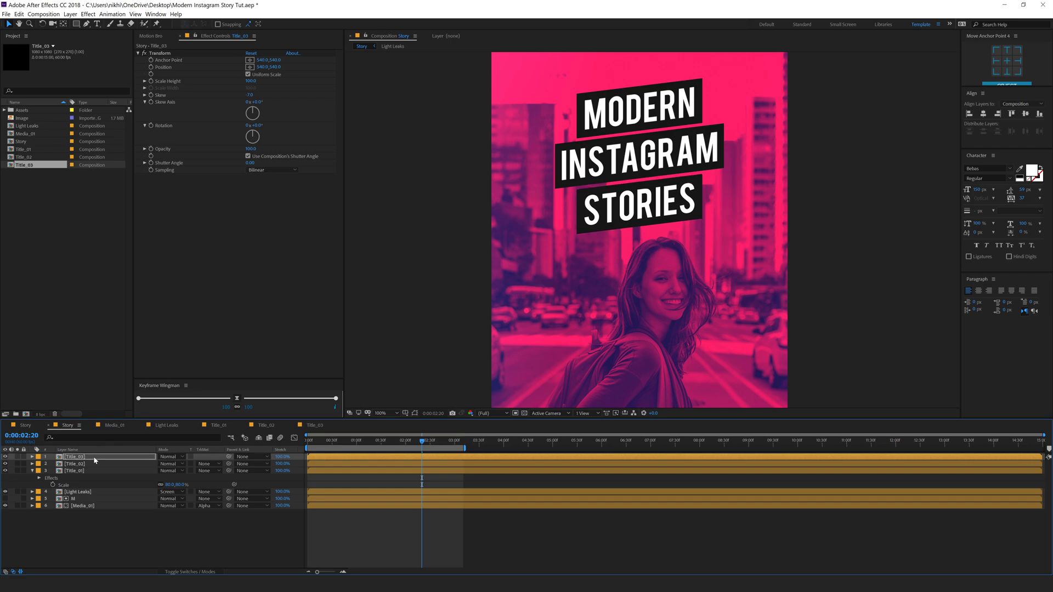
{"action": "scroll", "coordinate": [558, 328], "scroll_direction": "down", "scroll_amount": 2}
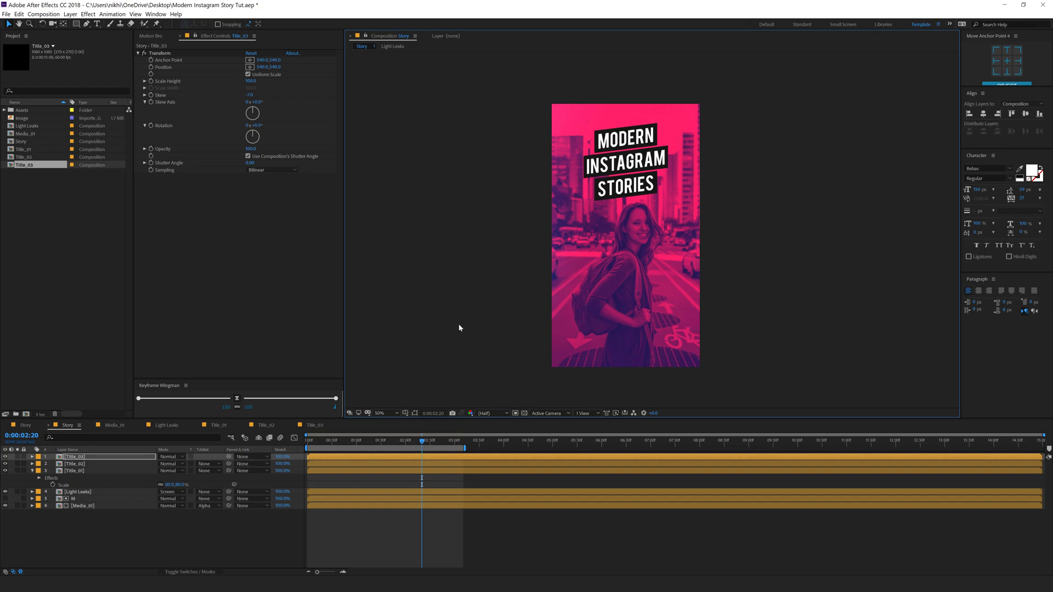
Move the Title_01, Title_02 and Title_03 layers together slightly up in the story frame.
{"action": "left_click", "coordinate": [87, 464]}
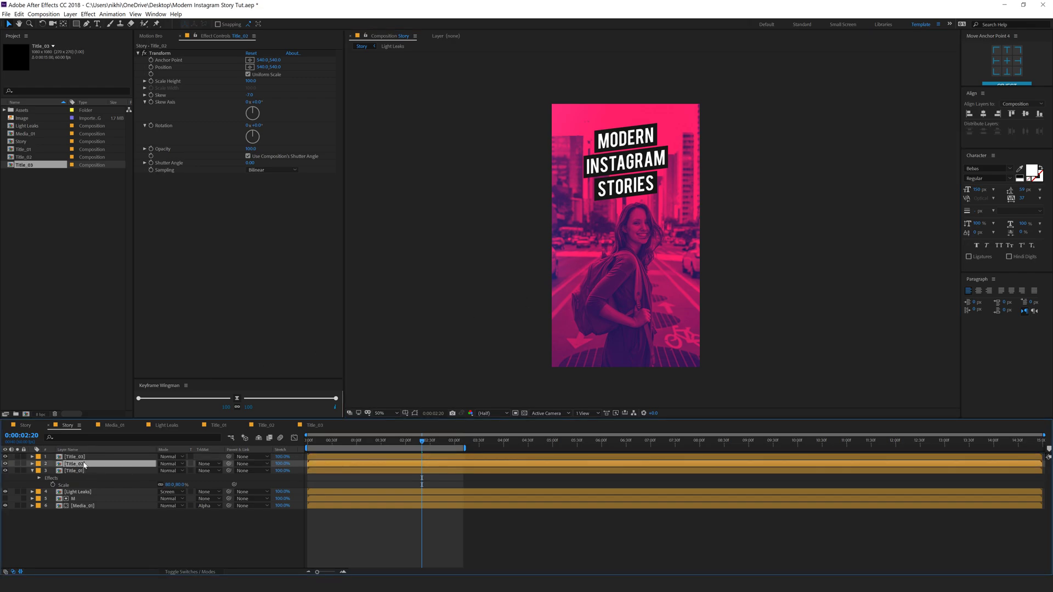
{"action": "left_click", "coordinate": [75, 457], "text": "ctrl"}
{"action": "left_click", "coordinate": [75, 470], "text": "ctrl"}
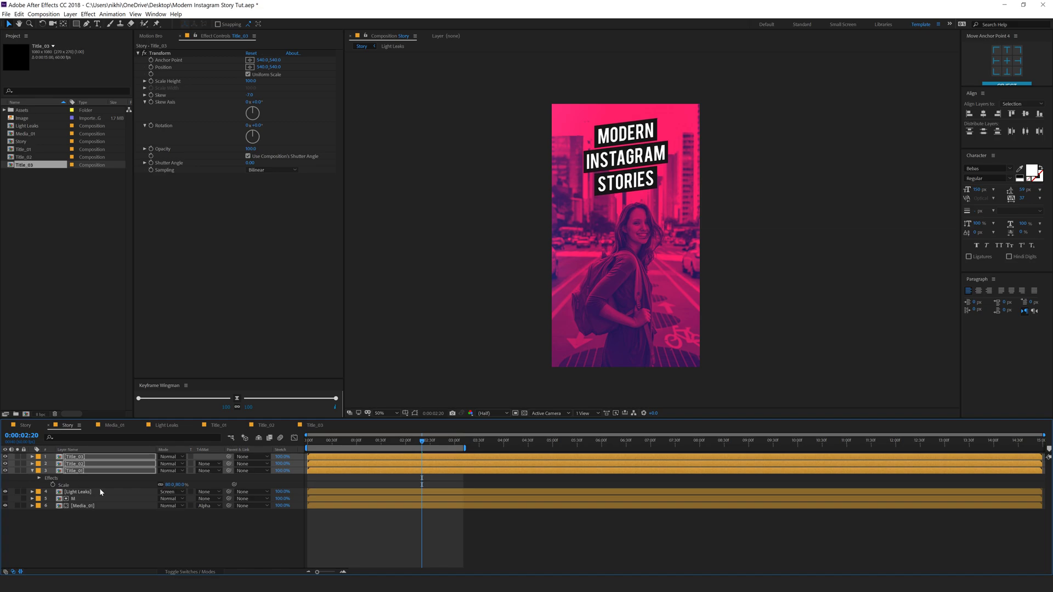
{"action": "left_click", "coordinate": [317, 530]}
Stagger the title layers 10 frames apart in order from Title_01 to Title_03, with Title_01 starting at 0:00:00:30.
{"action": "key", "text": "Home"}
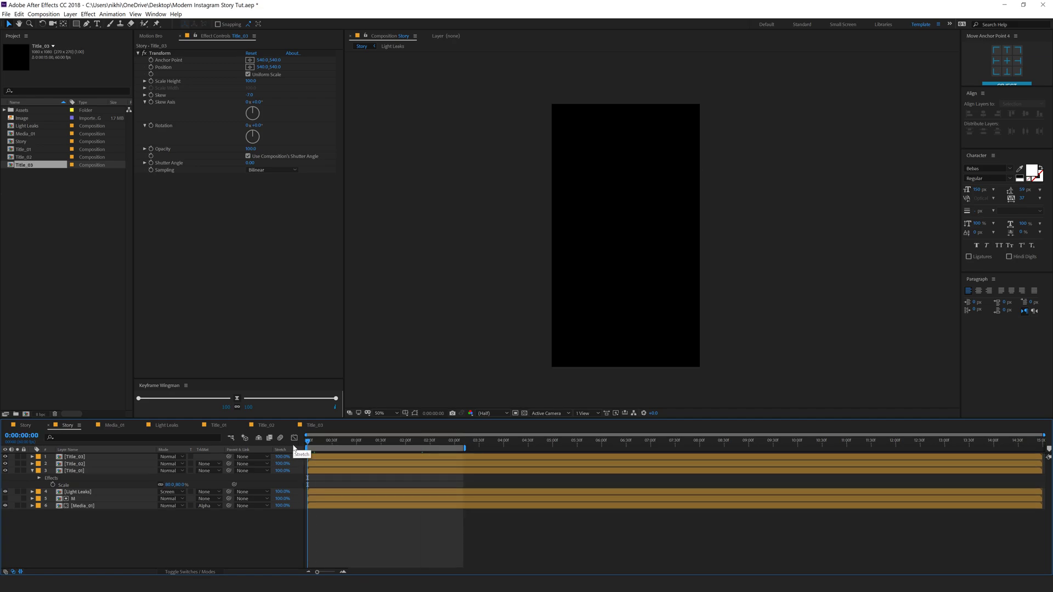
{"action": "key", "text": "shift+Page_Down"}
{"action": "left_click_drag", "start_coordinate": [324, 465], "coordinate": [332, 466]}
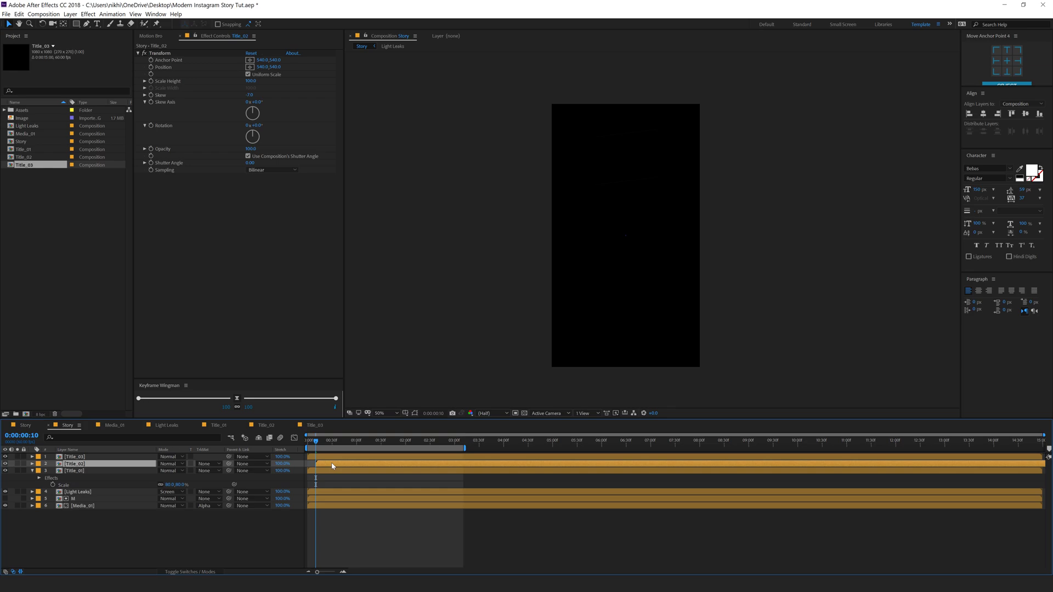
{"action": "key", "text": "shift+Page_Down"}
{"action": "left_click_drag", "start_coordinate": [331, 459], "coordinate": [368, 465]}
{"action": "left_click", "coordinate": [337, 470], "text": "shift"}
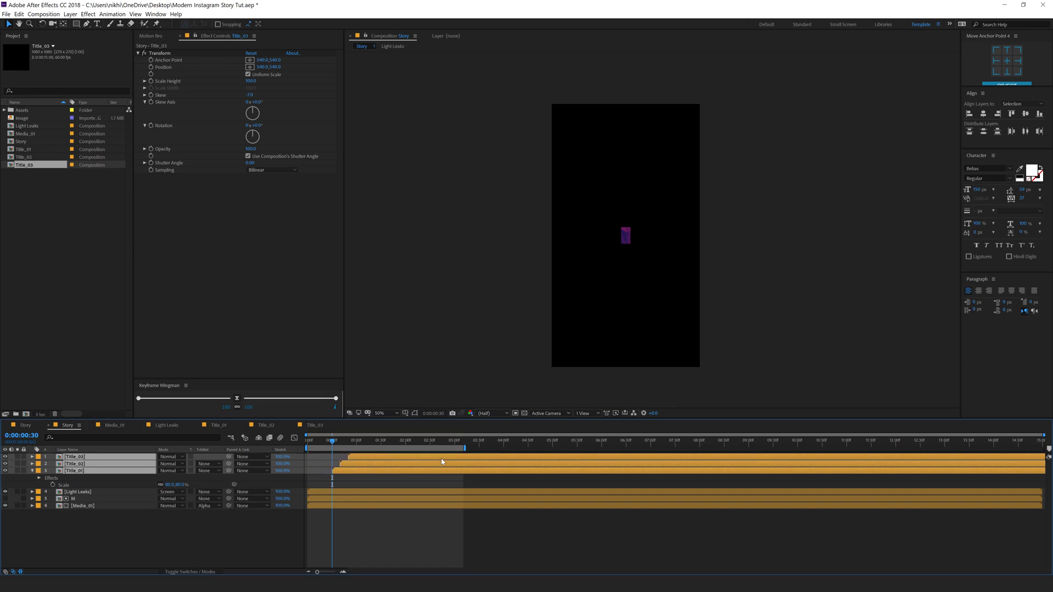
Extend the end of the Story work area to just past 5 seconds and preview the staggered title animation.
{"action": "left_click_drag", "start_coordinate": [465, 448], "coordinate": [564, 448]}
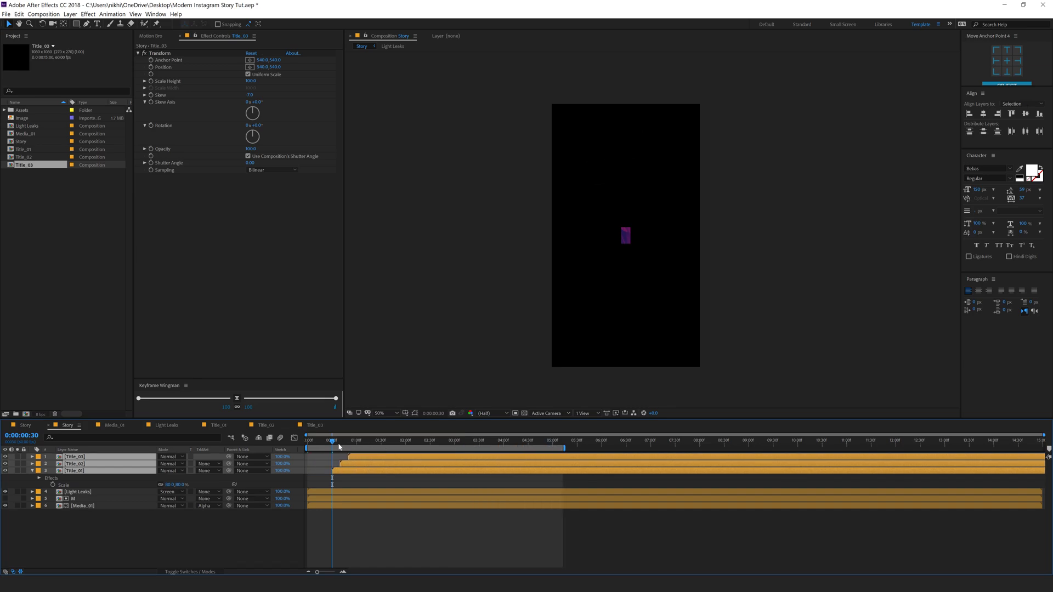
{"action": "key", "text": "space"}
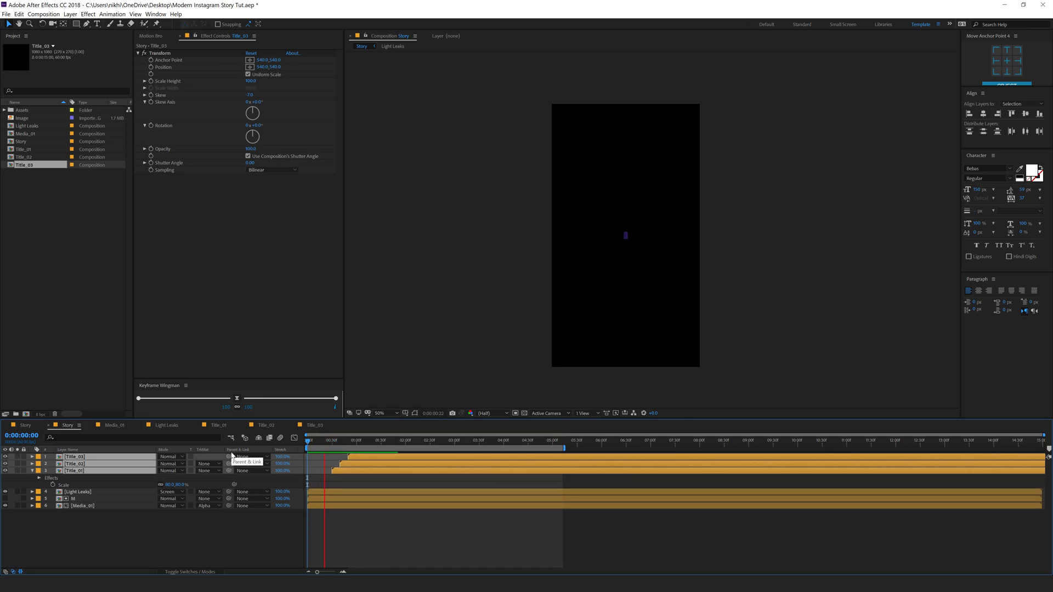
{"action": "left_click", "coordinate": [331, 442]}
{"action": "left_click_drag", "start_coordinate": [369, 442], "coordinate": [462, 442]}
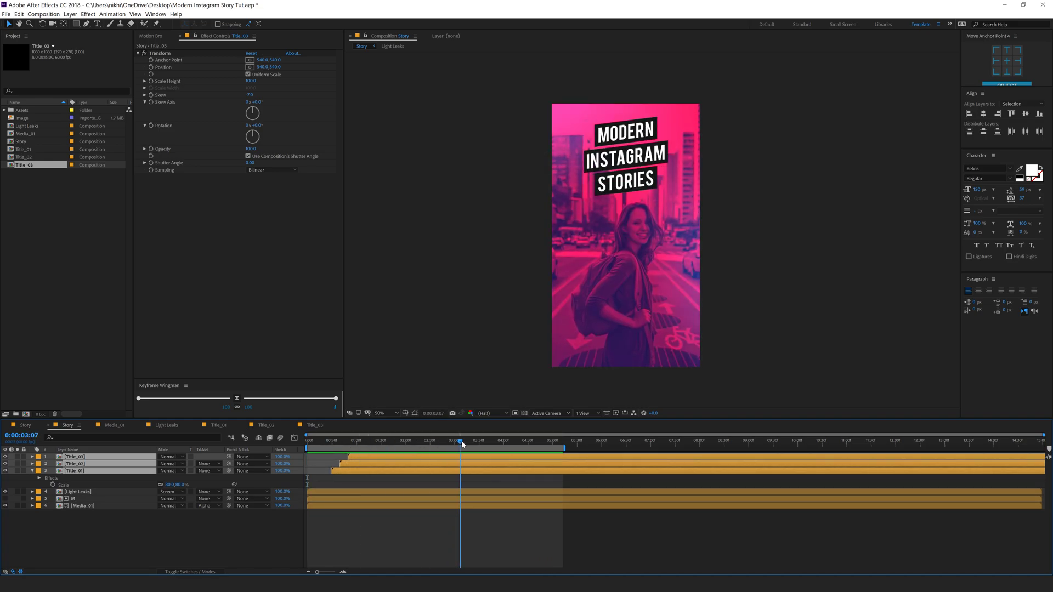
Add a text layer in the lower story frame with #instagramstories, #createmotions and #dopemotions on three separate lines.
{"action": "left_click", "coordinate": [31, 471]}
{"action": "key", "text": "F2"}
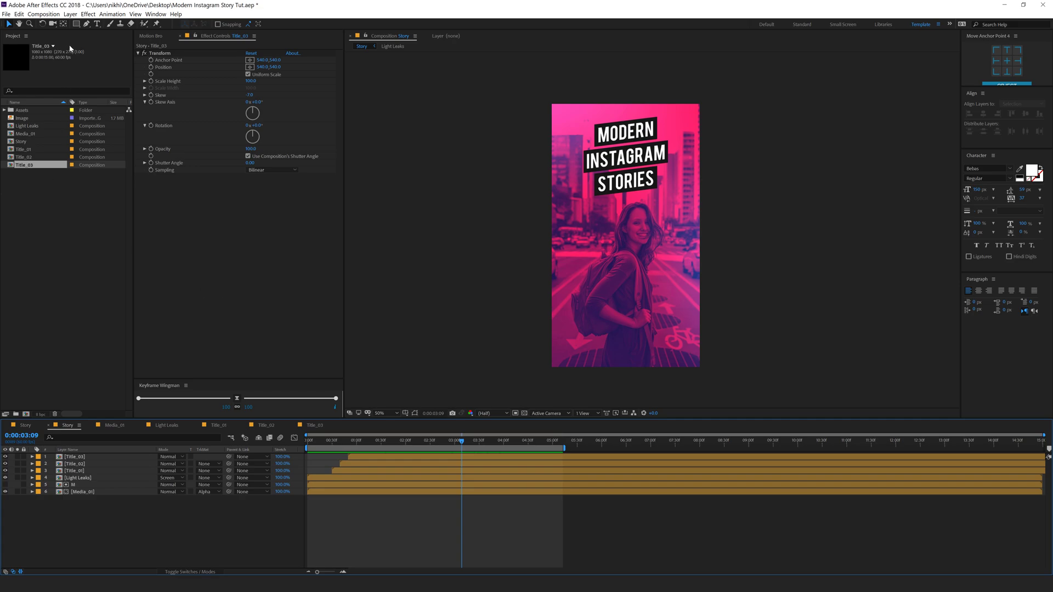
{"action": "left_click", "coordinate": [94, 24]}
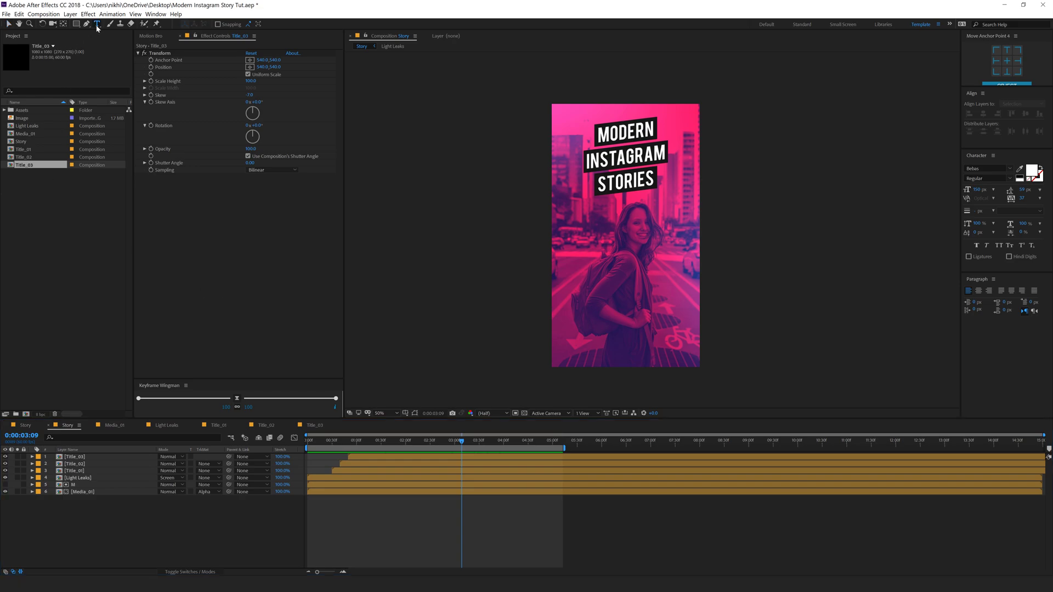
{"action": "left_click", "coordinate": [594, 308]}
{"action": "type", "text": "#"}
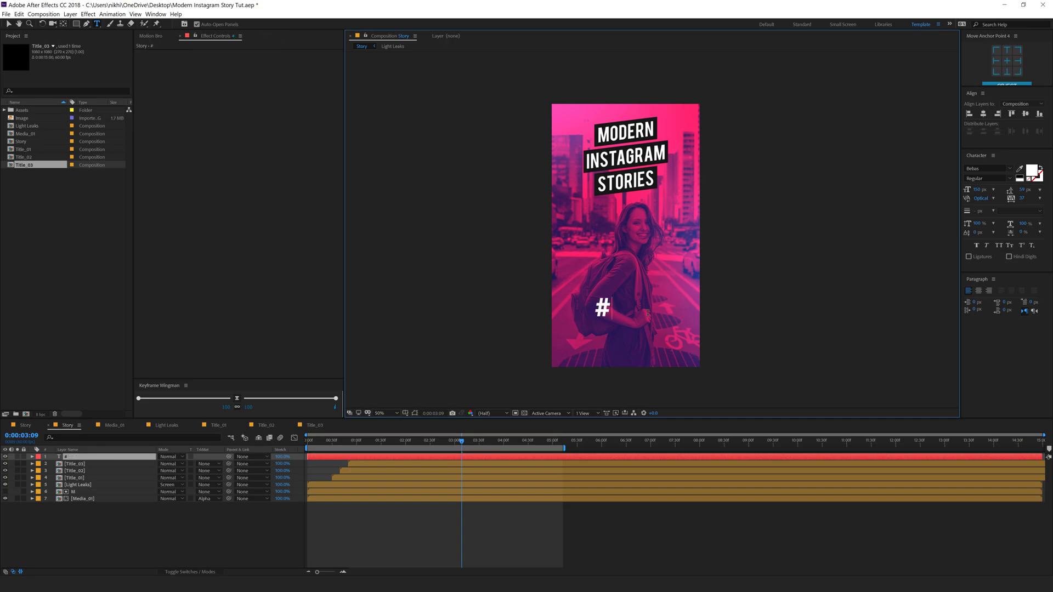
{"action": "type", "text": "instagramstories"}
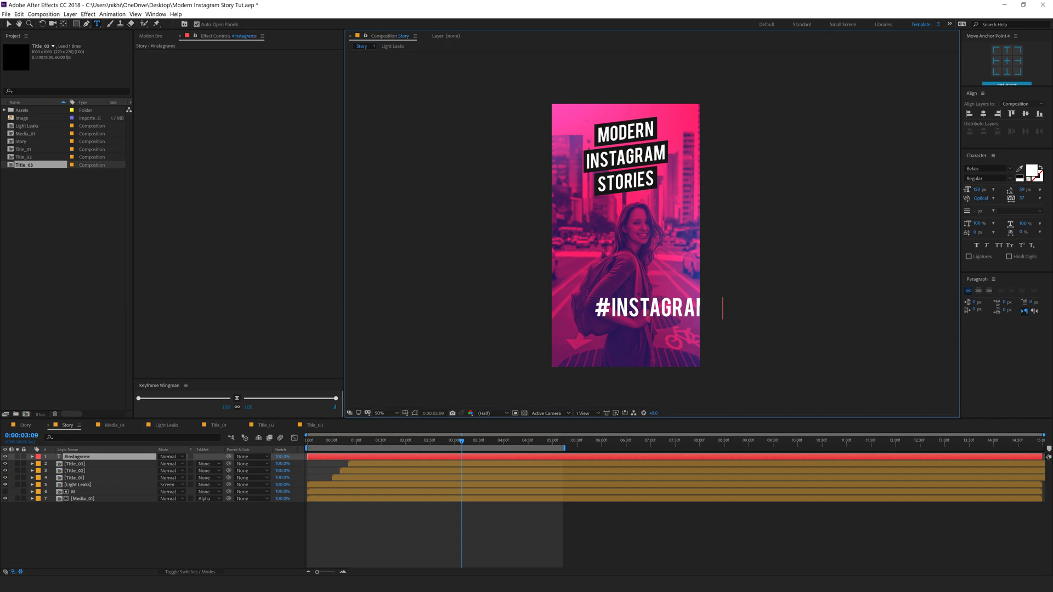
{"action": "left_click", "coordinate": [595, 316]}
{"action": "type", "text": "#"}
{"action": "type", "text": "createm"}
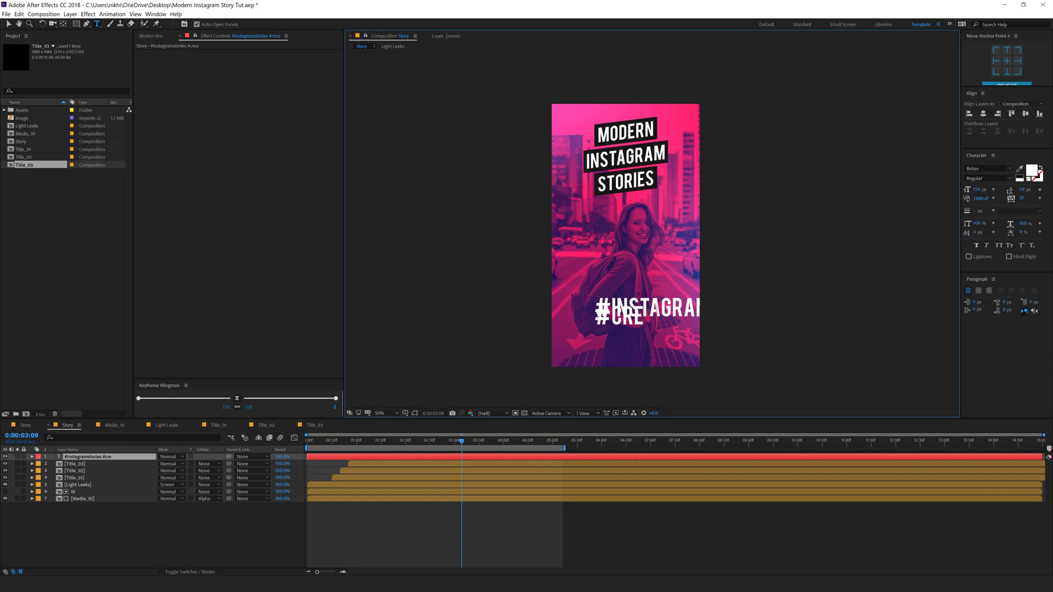
{"action": "type", "text": "otions"}
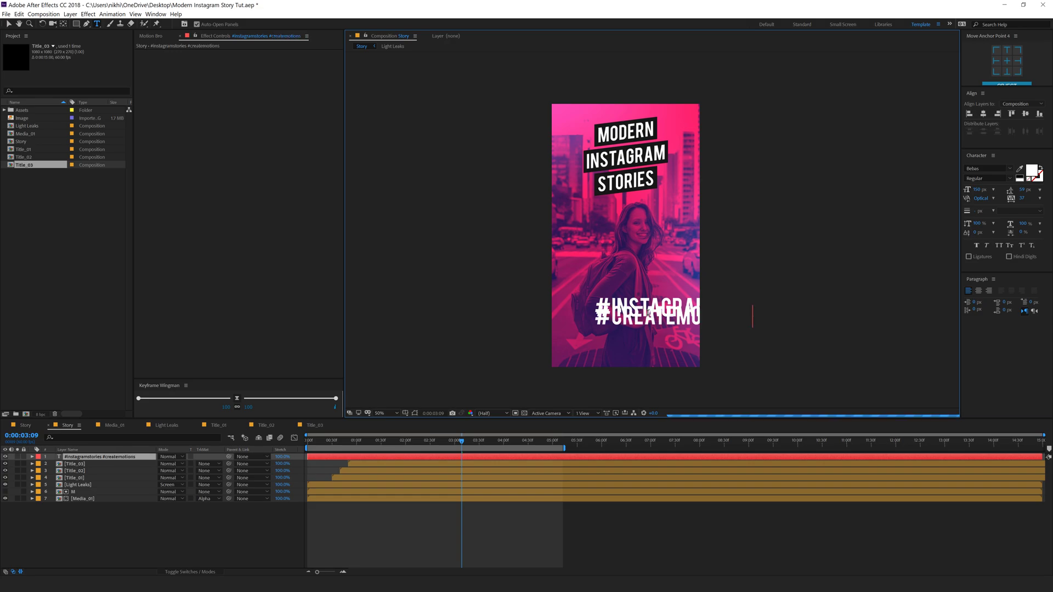
{"action": "type", "text": " #"}
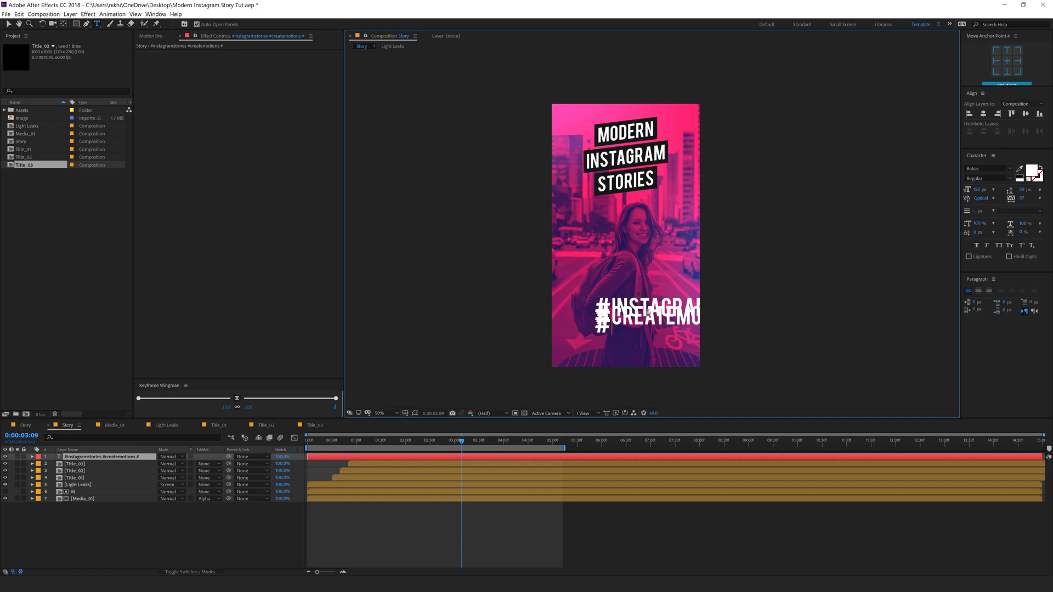
{"action": "type", "text": "dopemotions"}
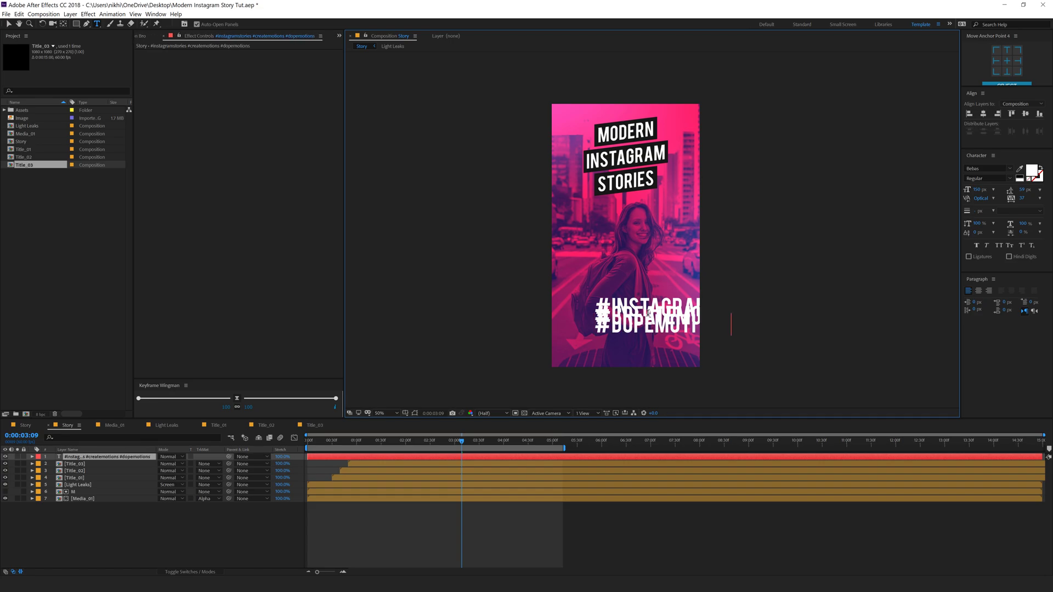
{"action": "left_click", "coordinate": [8, 25]}
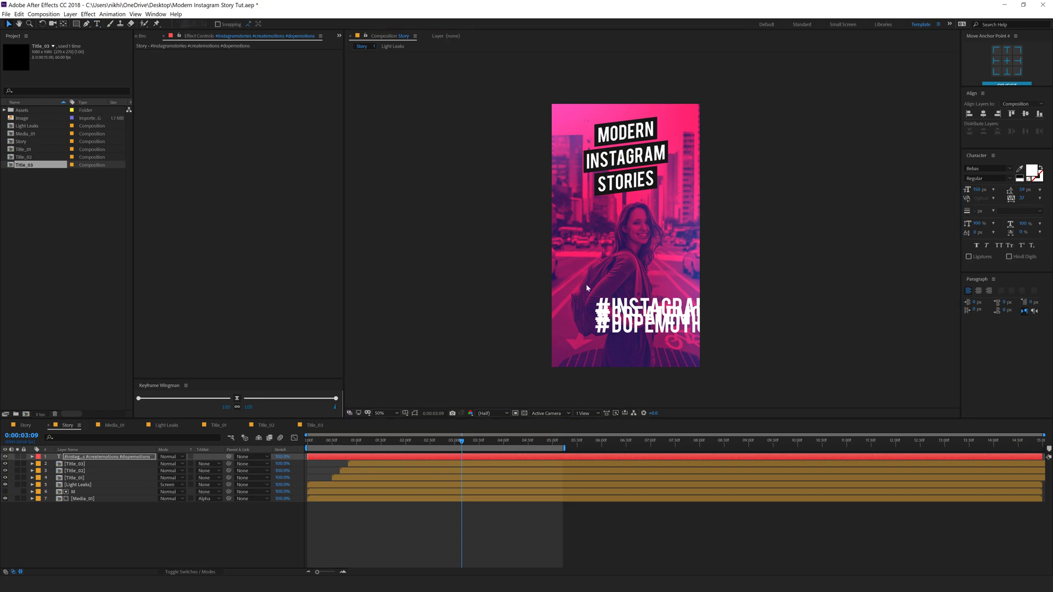
Move the hashtag text toward the frame's left edge and set its font size to 40 px.
{"action": "left_click_drag", "start_coordinate": [637, 308], "coordinate": [597, 308]}
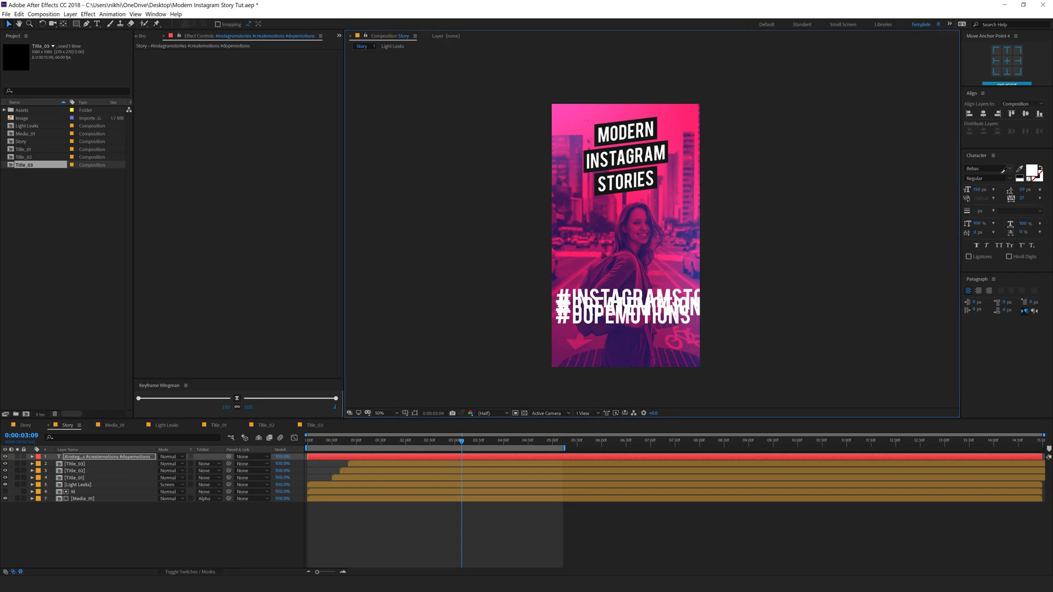
{"action": "left_click_drag", "start_coordinate": [977, 190], "coordinate": [934, 194]}
{"action": "left_click", "coordinate": [976, 191]}
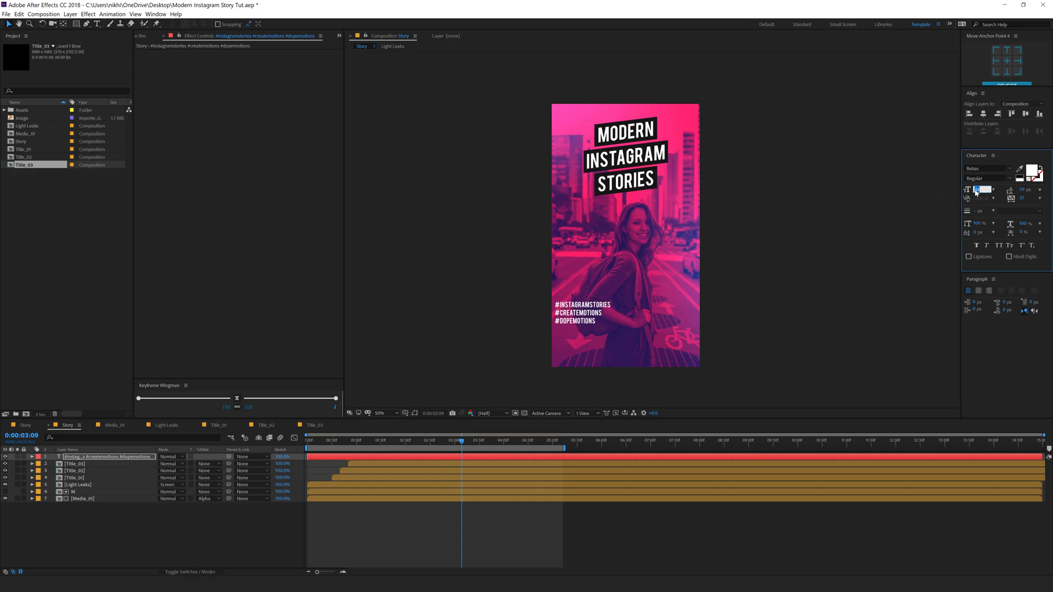
{"action": "type", "text": "4"}
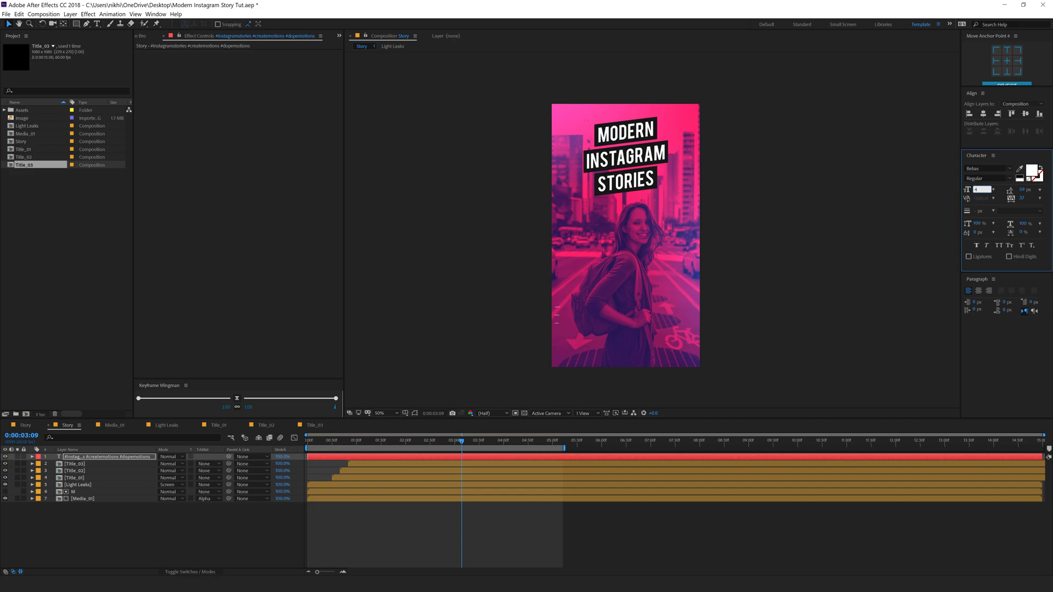
{"action": "type", "text": "0"}
{"action": "key", "text": "Return"}
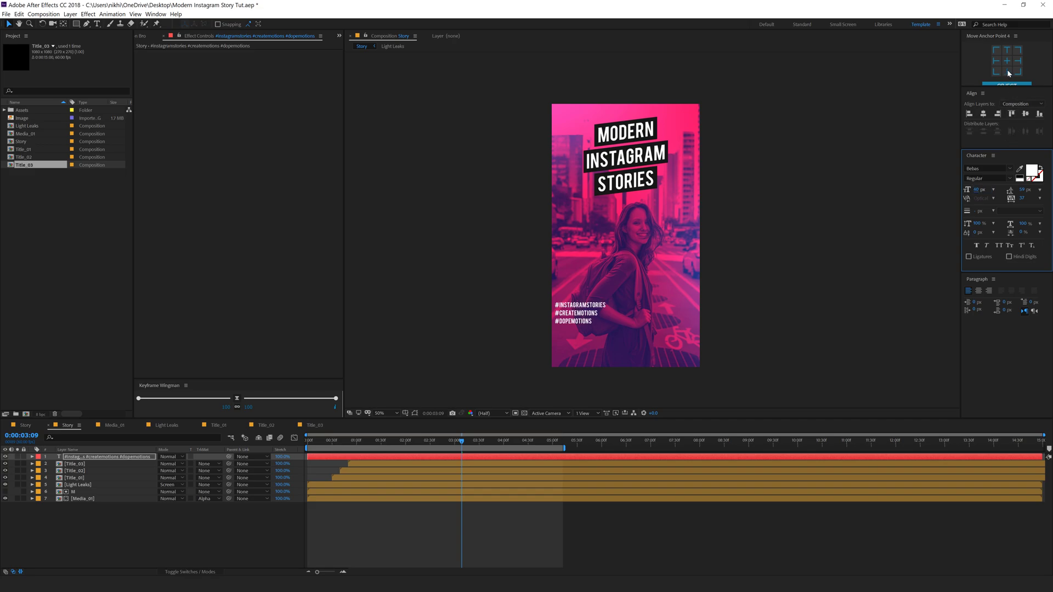
Center-align the hashtag lines, lower the text slightly and center it horizontally in the composition.
{"action": "left_click", "coordinate": [983, 113]}
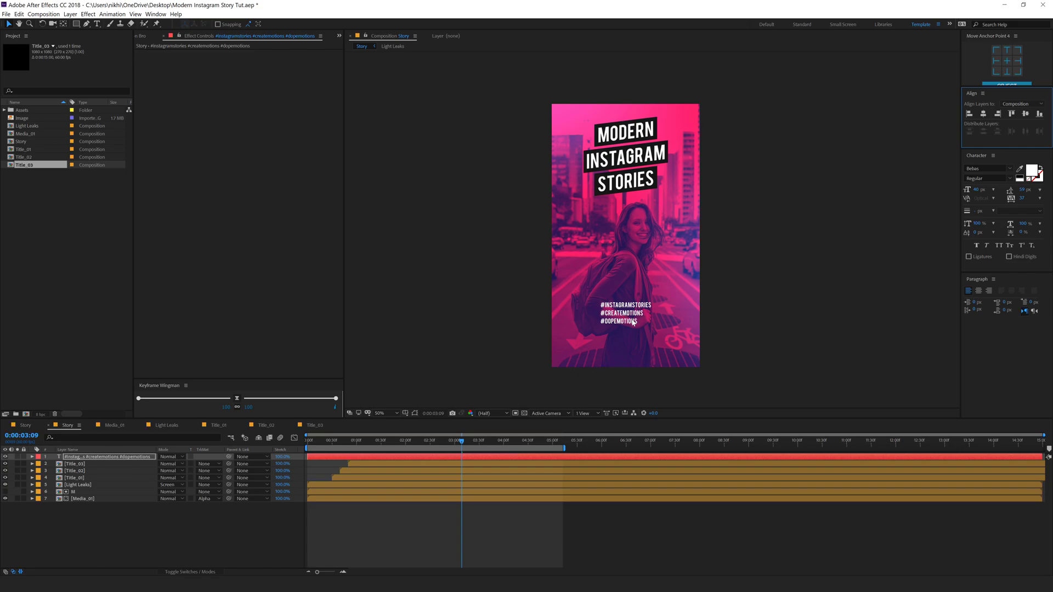
{"action": "mouse_move", "coordinate": [610, 322]}
{"action": "left_mouse_down"}
{"action": "mouse_move", "coordinate": [631, 327]}
{"action": "mouse_move", "coordinate": [621, 328]}
{"action": "left_mouse_up"}
{"action": "left_click", "coordinate": [979, 290]}
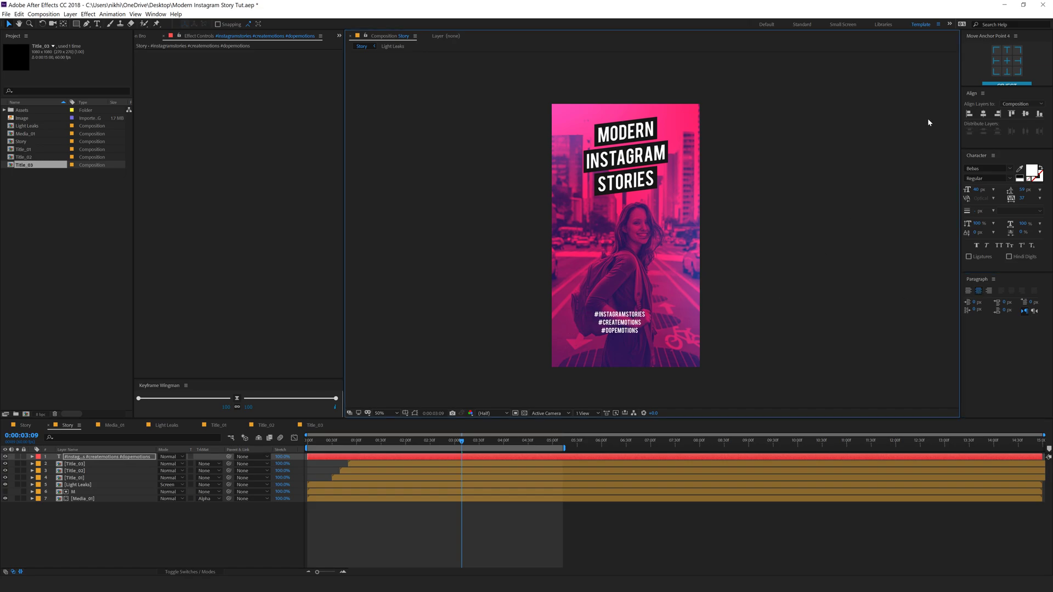
{"action": "left_click", "coordinate": [983, 114]}
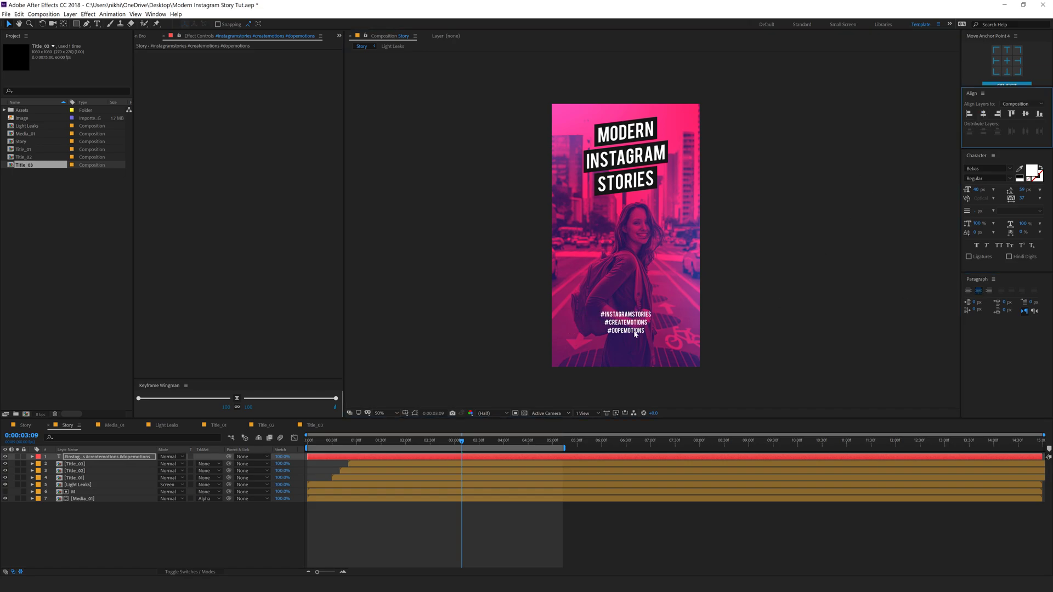
Add a text animator with Position and Opacity properties to the hashtag layer.
{"action": "left_click", "coordinate": [32, 458]}
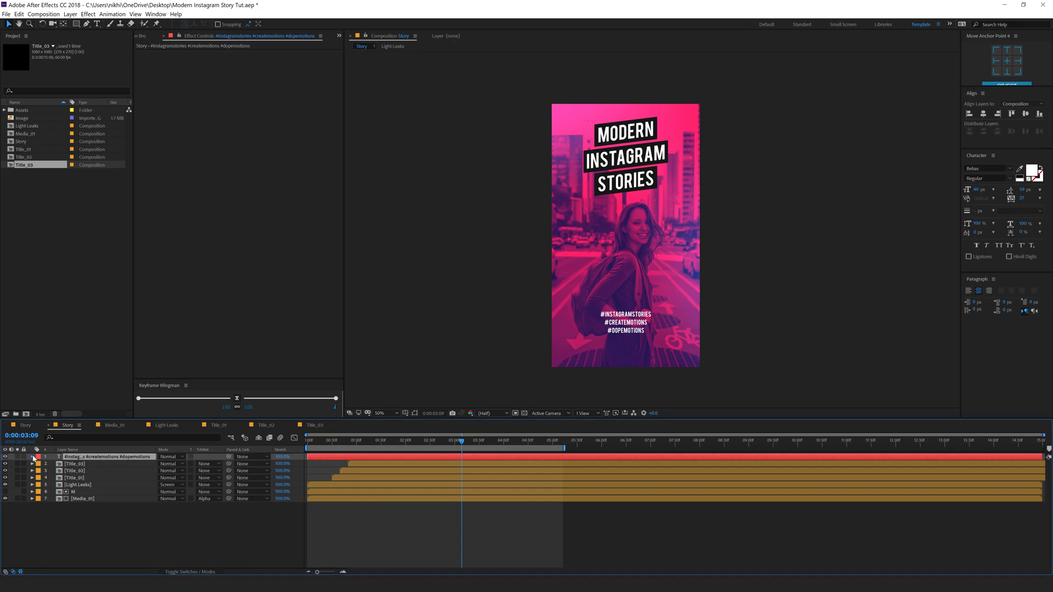
{"action": "left_click", "coordinate": [32, 457]}
{"action": "left_click", "coordinate": [220, 464]}
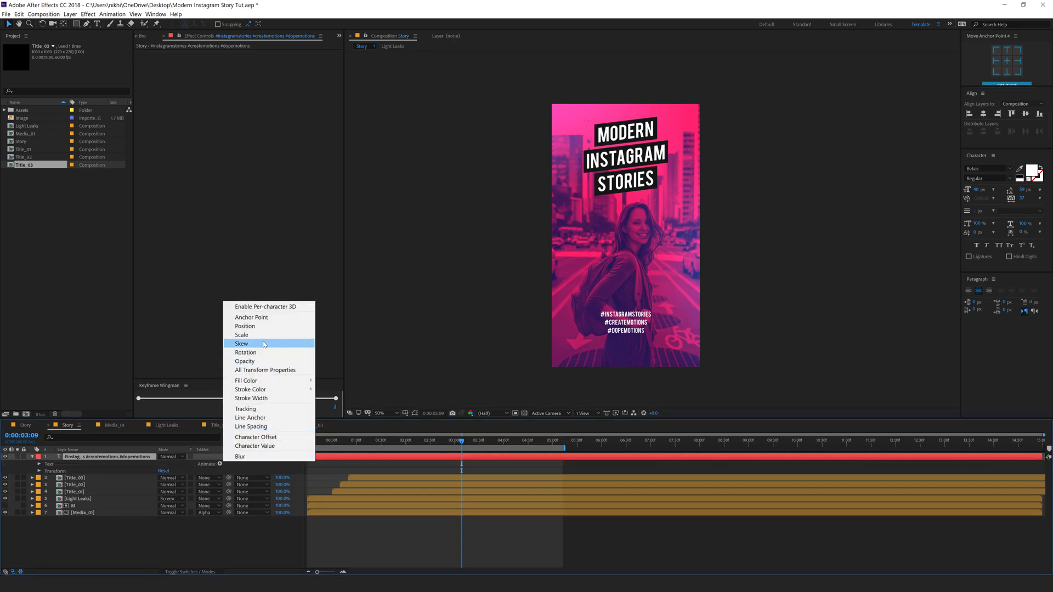
{"action": "left_click", "coordinate": [269, 326]}
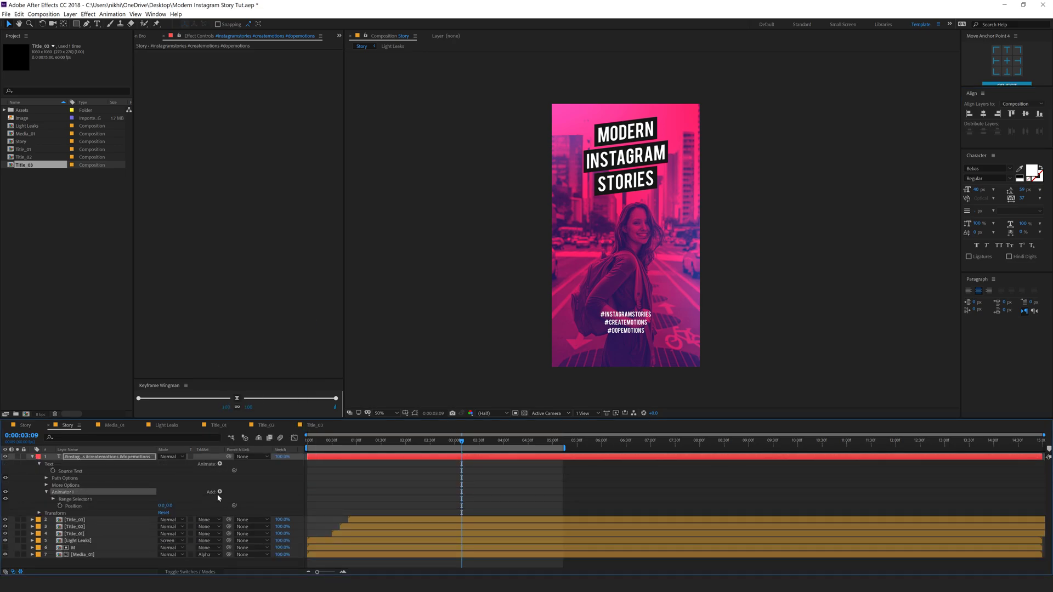
{"action": "left_click", "coordinate": [219, 493]}
{"action": "mouse_move", "coordinate": [257, 497]}
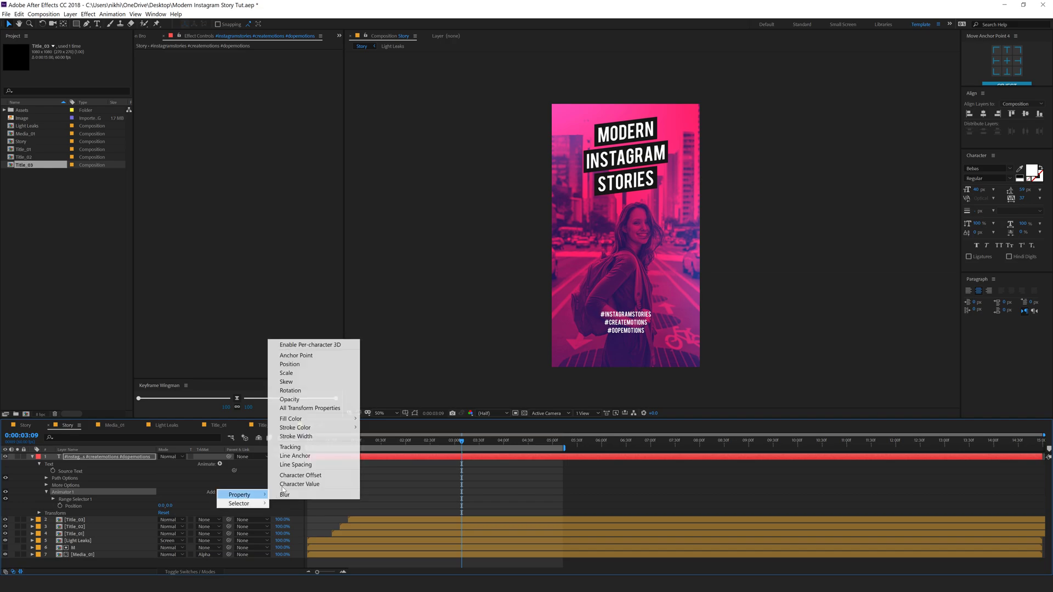
{"action": "left_click", "coordinate": [294, 401]}
Set the hashtag animator's Opacity to 0% and its vertical Position to 100.
{"action": "left_click", "coordinate": [163, 513]}
{"action": "type", "text": "00"}
{"action": "key", "text": "Return"}
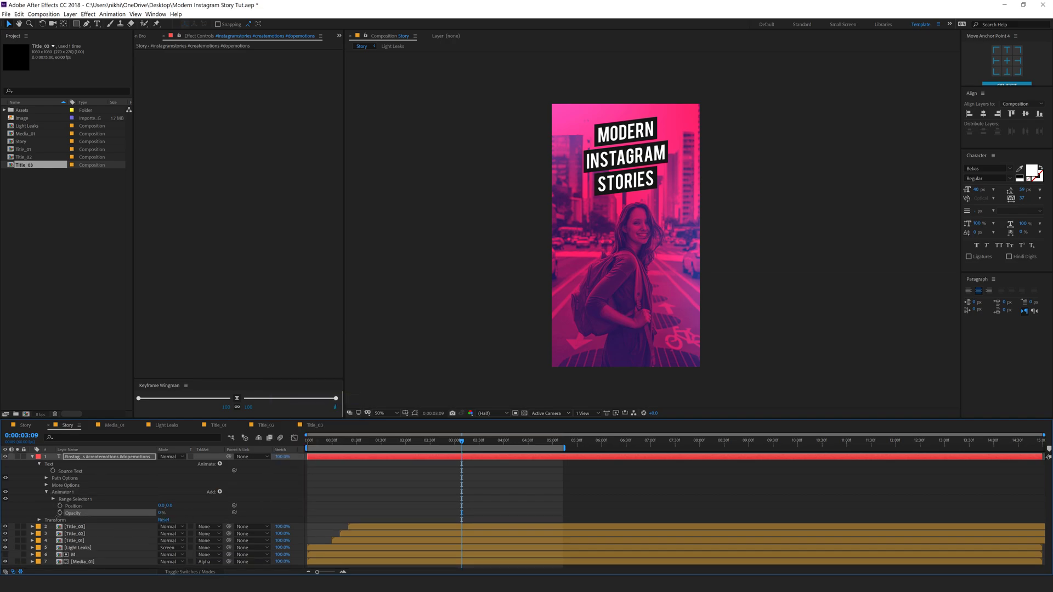
{"action": "left_click", "coordinate": [169, 506]}
{"action": "type", "text": "100"}
{"action": "left_click", "coordinate": [88, 505]}
Add a 0% Offset keyframe to the hashtag text's range selector at 0:00:02:30.
{"action": "left_click", "coordinate": [53, 499]}
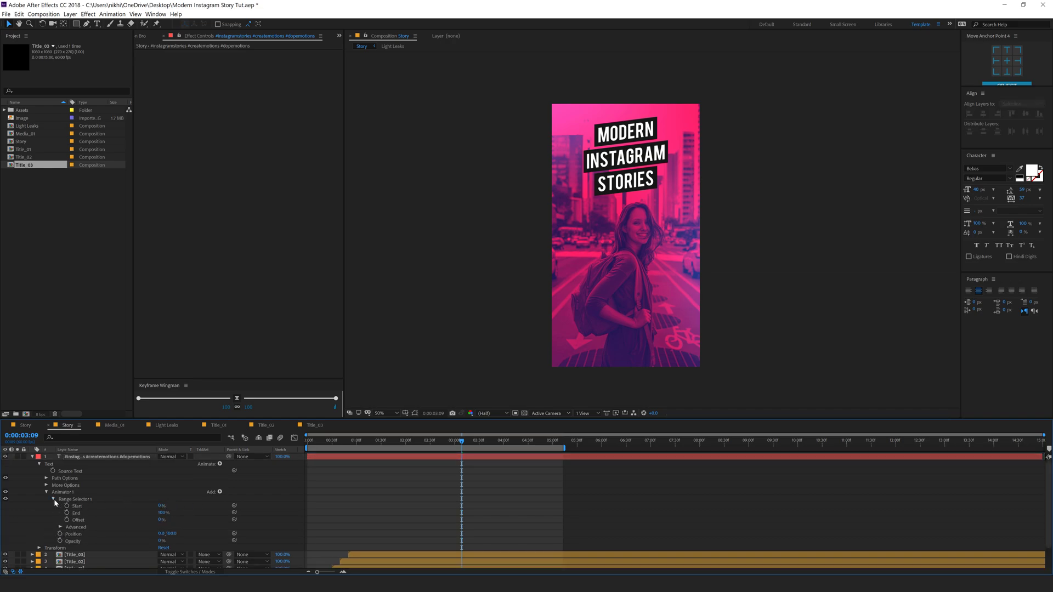
{"action": "left_click_drag", "start_coordinate": [461, 443], "coordinate": [431, 448]}
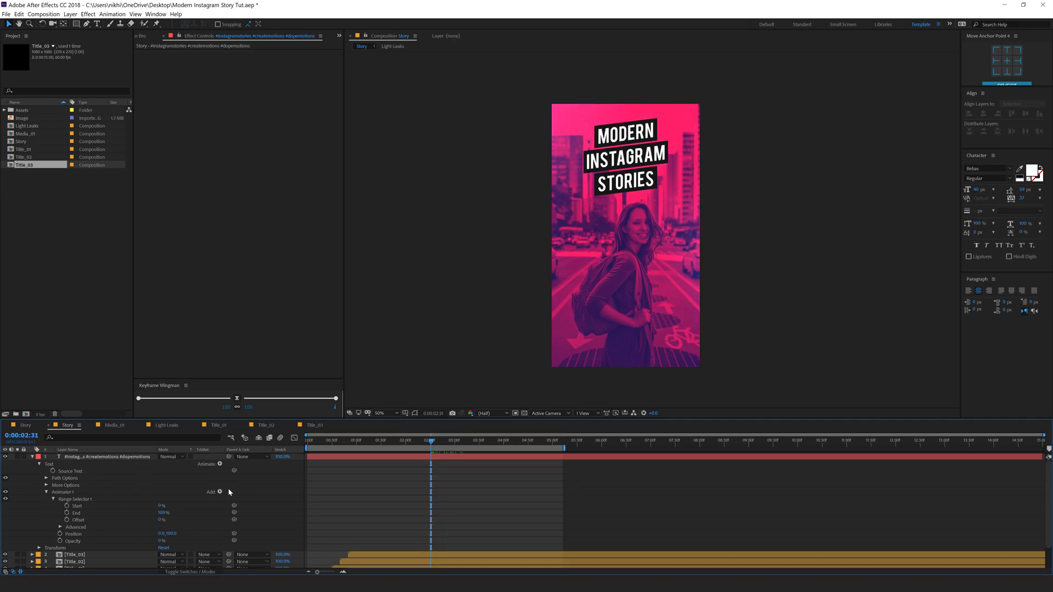
{"action": "key", "text": "Page_Down"}
{"action": "key", "text": "Page_Up"}
{"action": "key", "text": "Page_Up"}
{"action": "left_click_drag", "start_coordinate": [161, 520], "coordinate": [153, 521]}
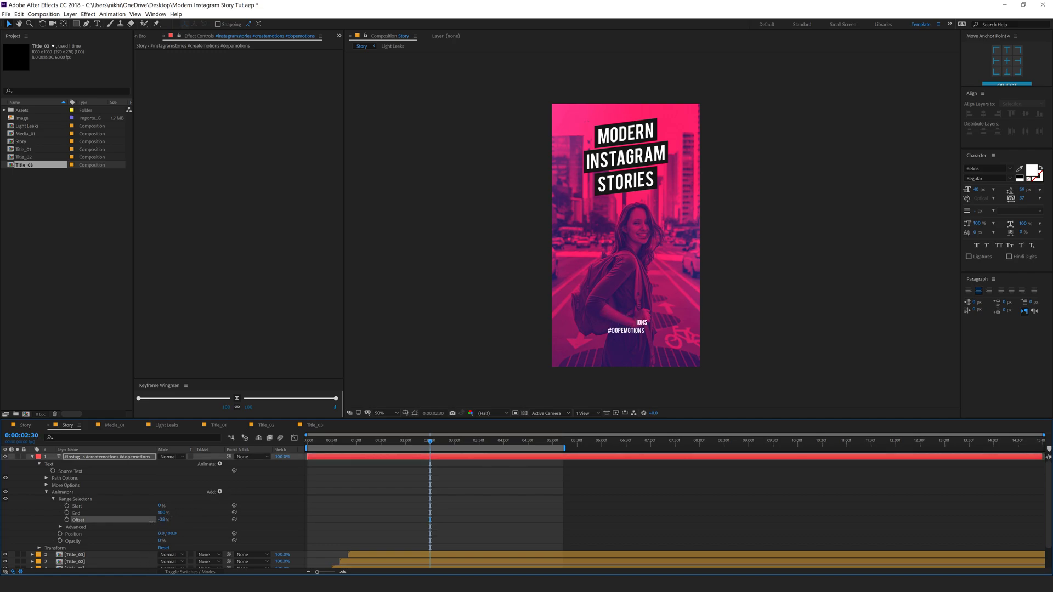
{"action": "key", "text": "ctrl+z"}
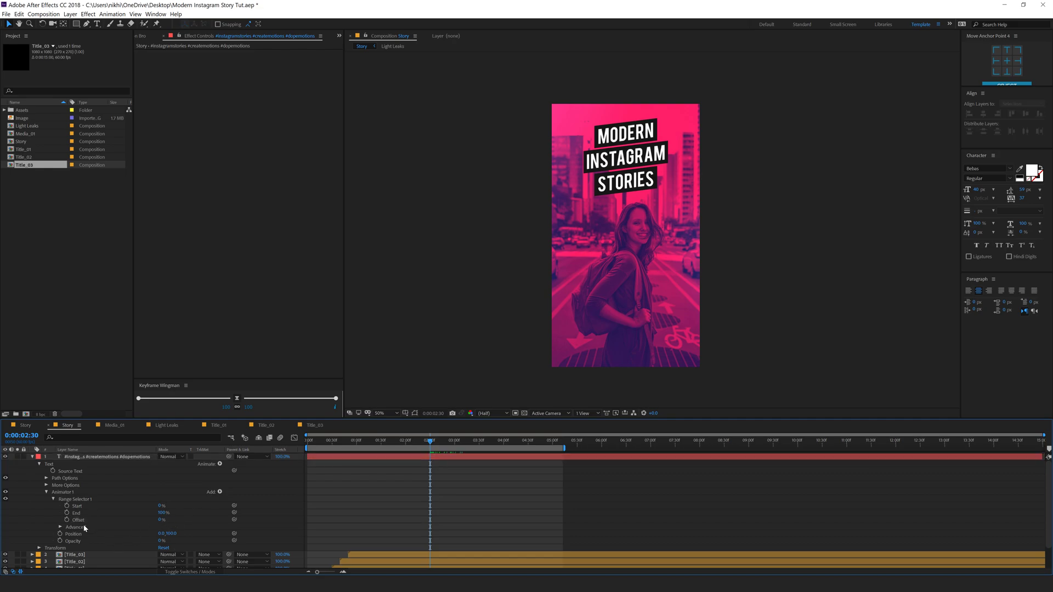
{"action": "left_click", "coordinate": [67, 520]}
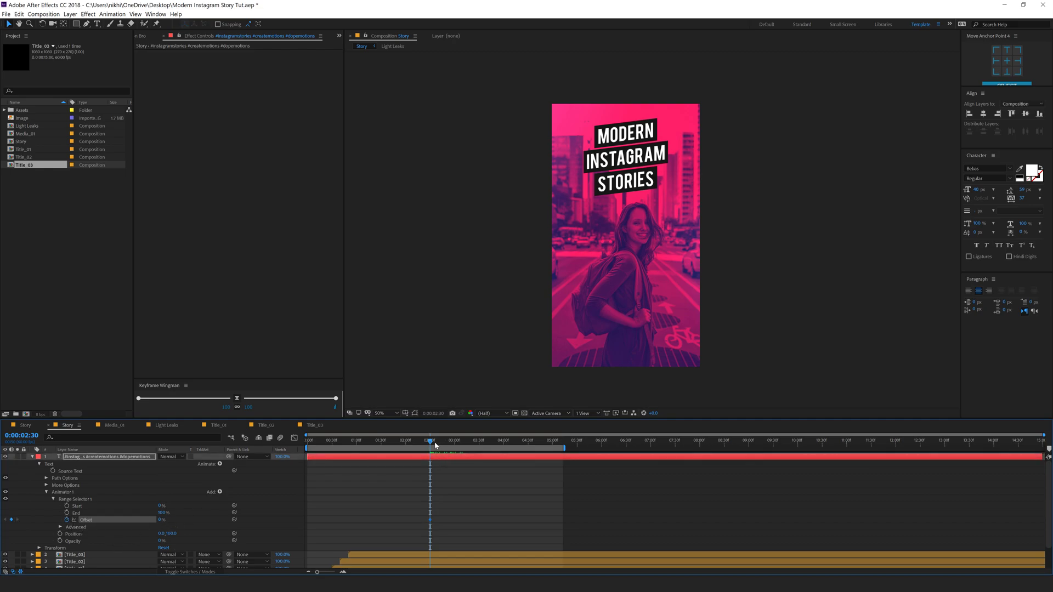
Keyframe the range selector's Offset to 100% at 0:00:03:30 and ease both Offset keyframes with Keyframe Wingman.
{"action": "left_click_drag", "start_coordinate": [430, 442], "coordinate": [479, 445]}
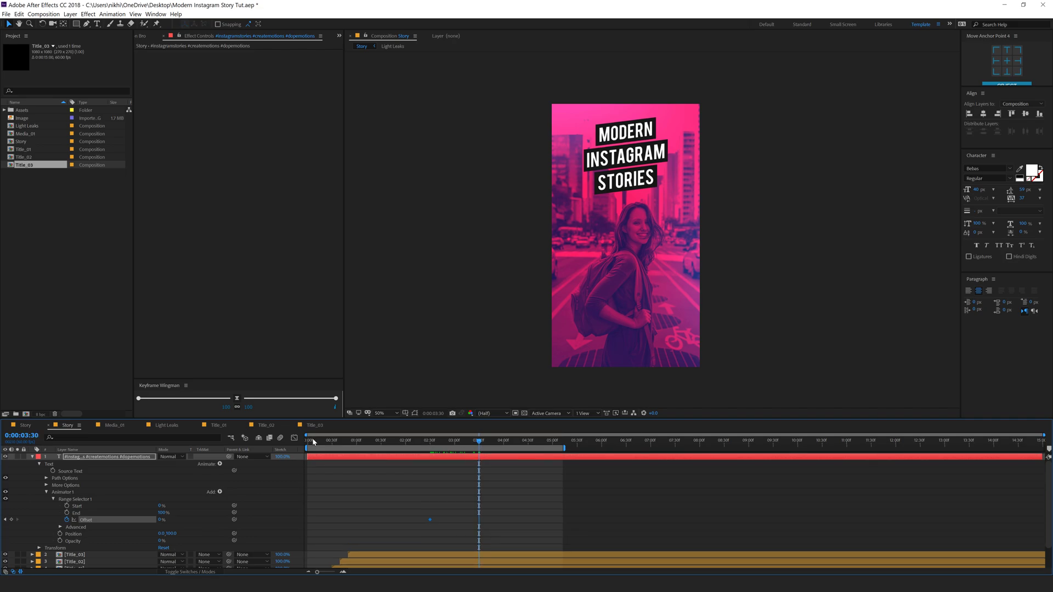
{"action": "left_click_drag", "start_coordinate": [161, 521], "coordinate": [213, 522]}
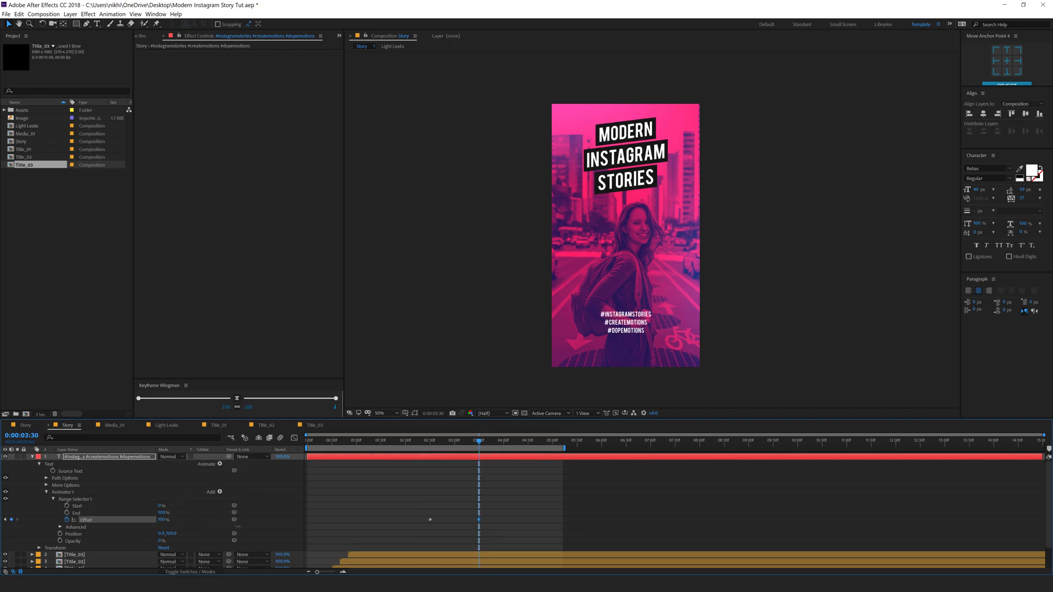
{"action": "left_click_drag", "start_coordinate": [422, 506], "coordinate": [488, 528]}
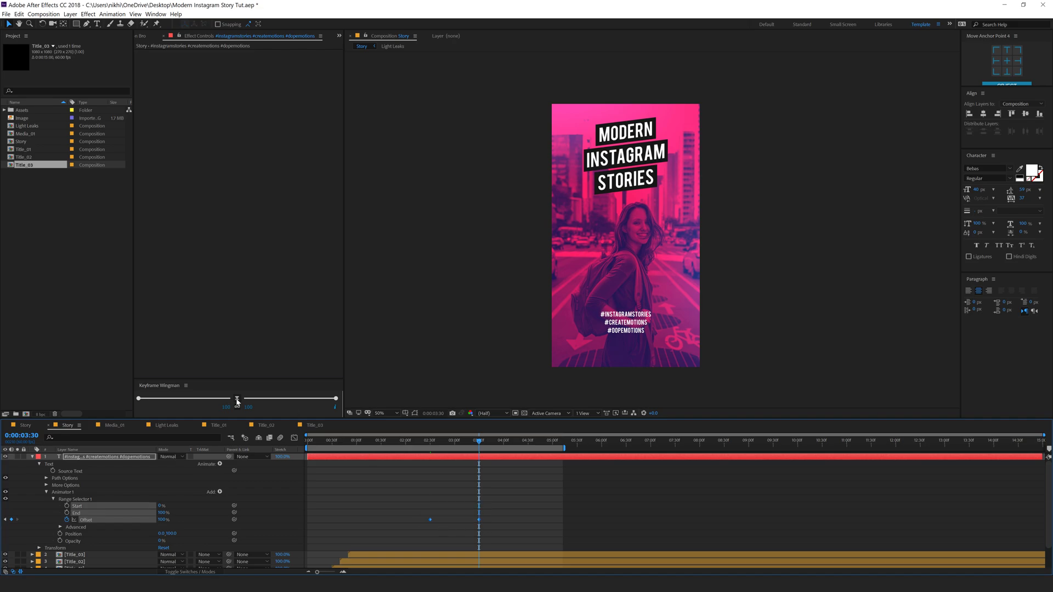
{"action": "left_click", "coordinate": [237, 403]}
{"action": "left_click", "coordinate": [427, 442]}
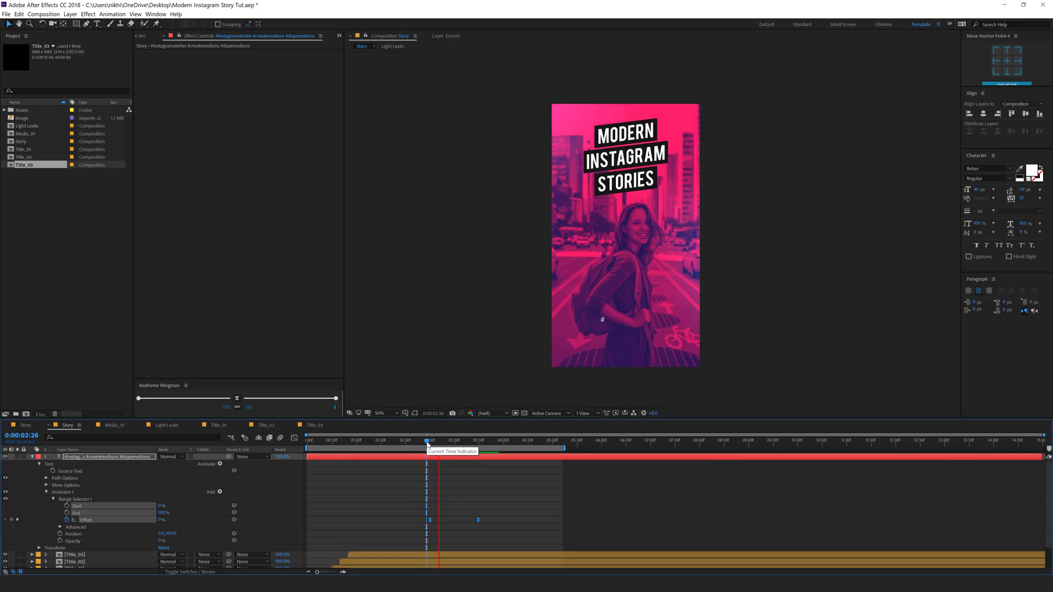
{"action": "left_click_drag", "start_coordinate": [426, 443], "coordinate": [459, 442]}
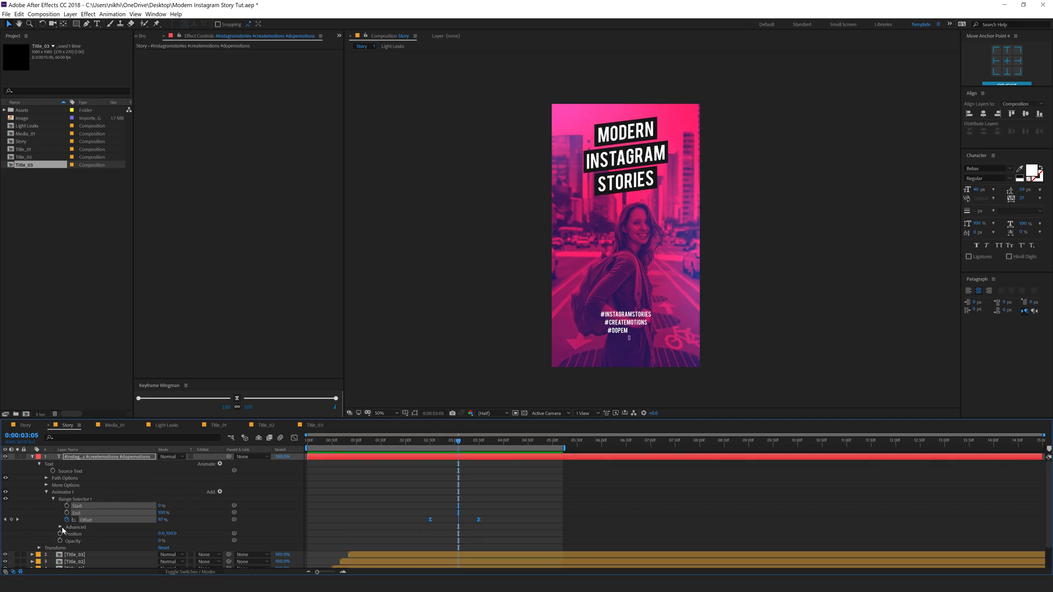
Base the hashtag range selector on Words and preview the text animation.
{"action": "left_click", "coordinate": [60, 527]}
{"action": "scroll", "coordinate": [137, 504], "scroll_direction": "down", "scroll_amount": 3}
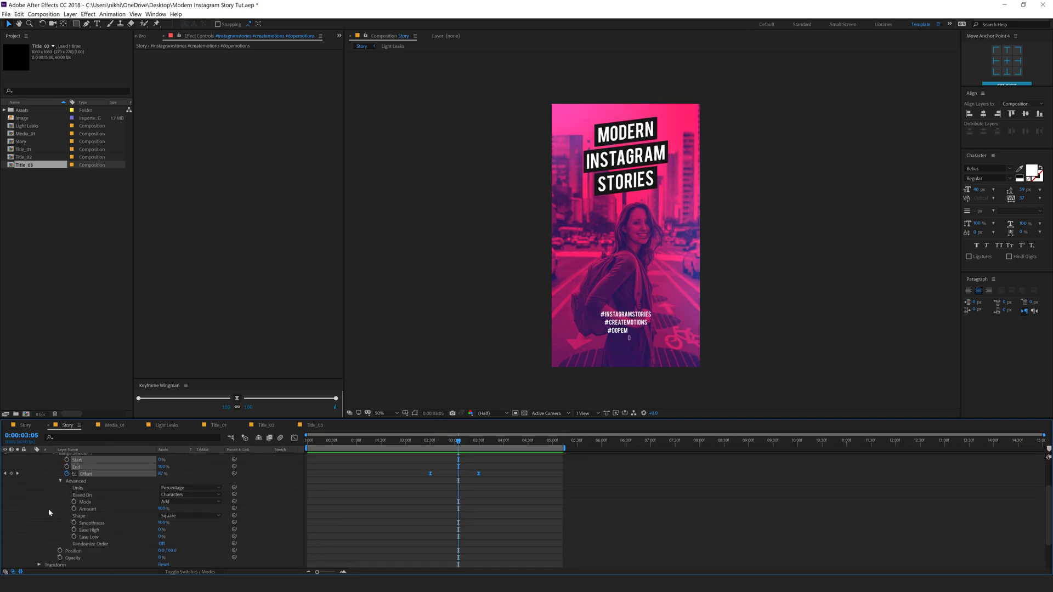
{"action": "left_click", "coordinate": [175, 496]}
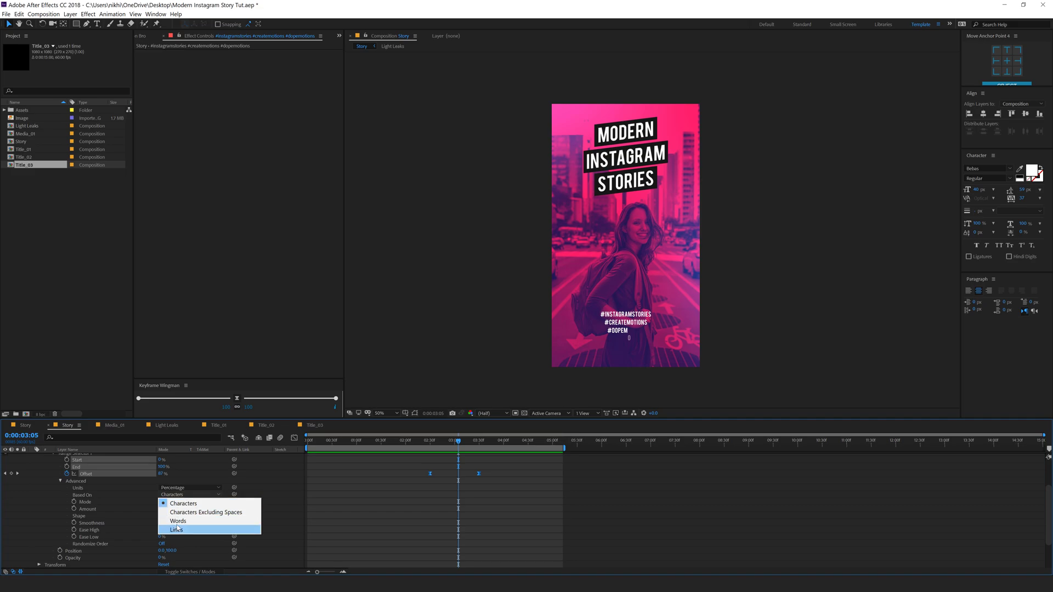
{"action": "left_click", "coordinate": [178, 521]}
{"action": "key", "text": "space"}
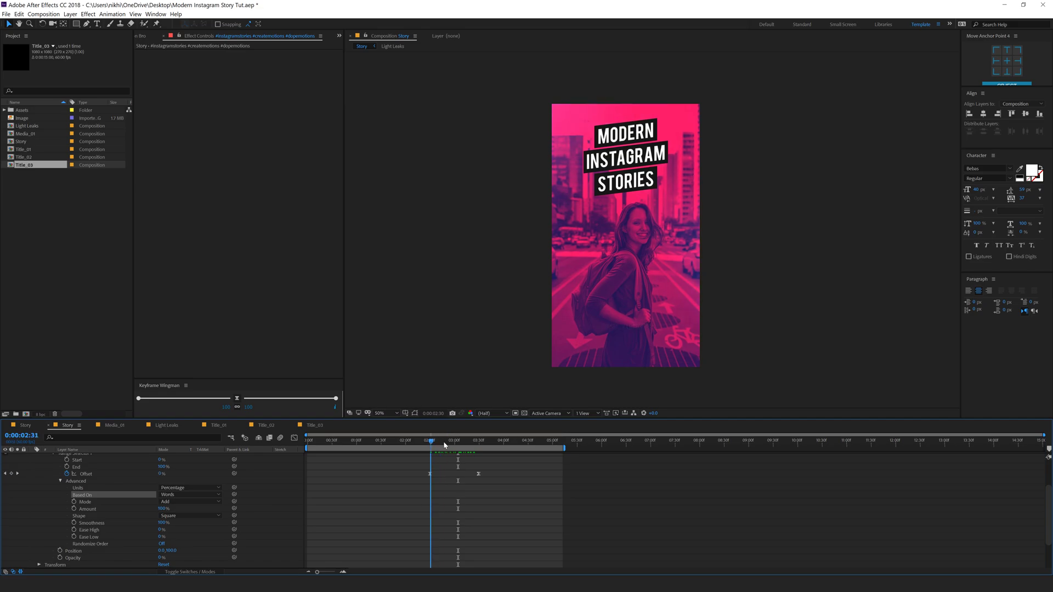
{"action": "scroll", "coordinate": [120, 476], "scroll_direction": "up", "scroll_amount": 5}
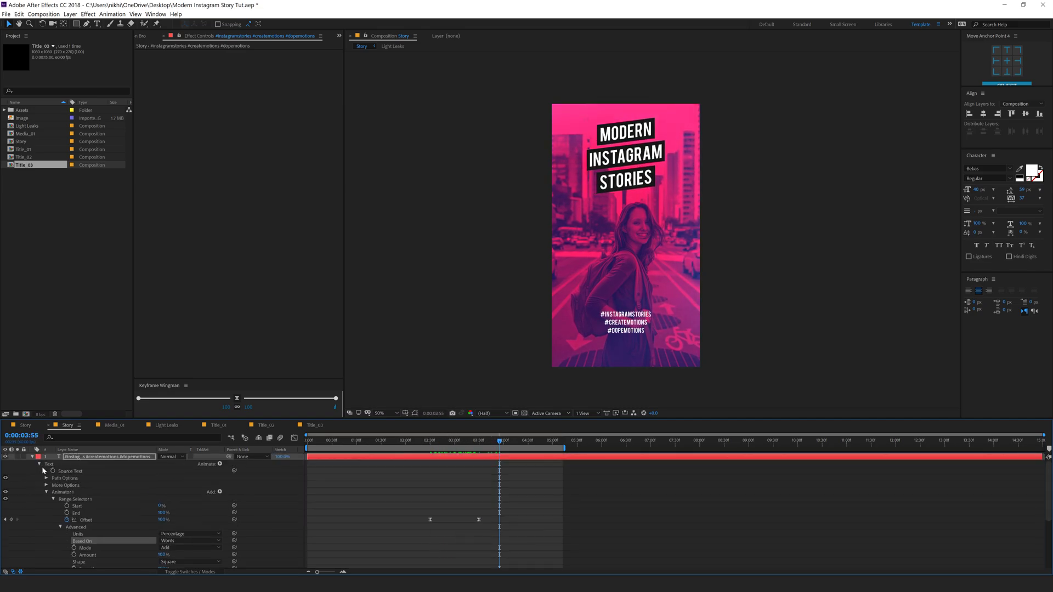
Collapse the hashtag text layer's properties and review its animation, leaving the current time at 0:00:04:31.
{"action": "left_click", "coordinate": [44, 471]}
{"action": "left_click", "coordinate": [432, 441]}
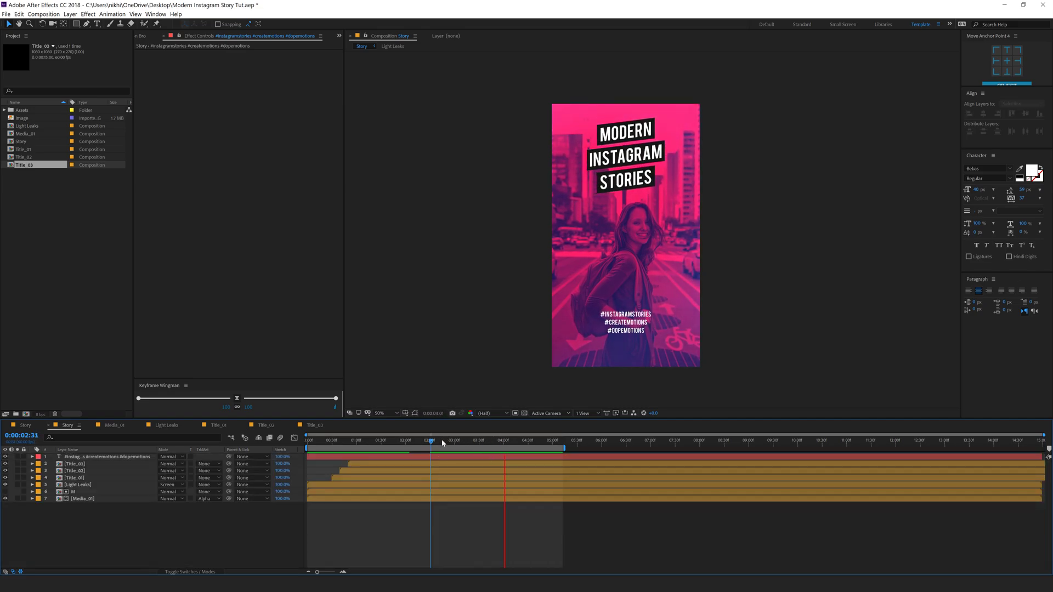
{"action": "left_click_drag", "start_coordinate": [443, 443], "coordinate": [526, 446]}
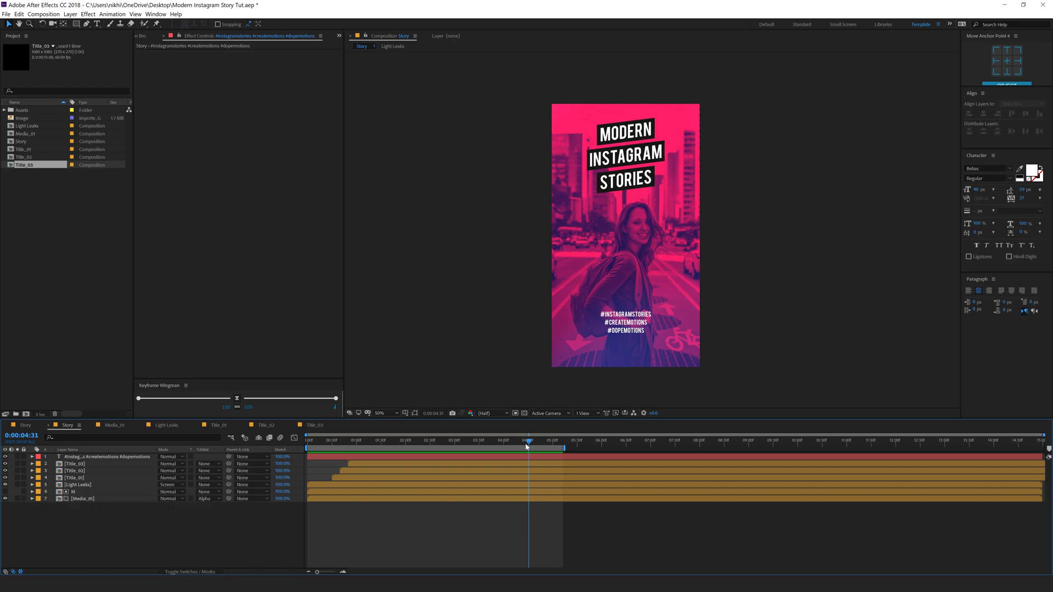
Browse Motion Bro's Social Media presets for Instagram Interfaces, Instagram and Instagram Stories, and preview the third story template.
{"action": "left_click", "coordinate": [140, 36]}
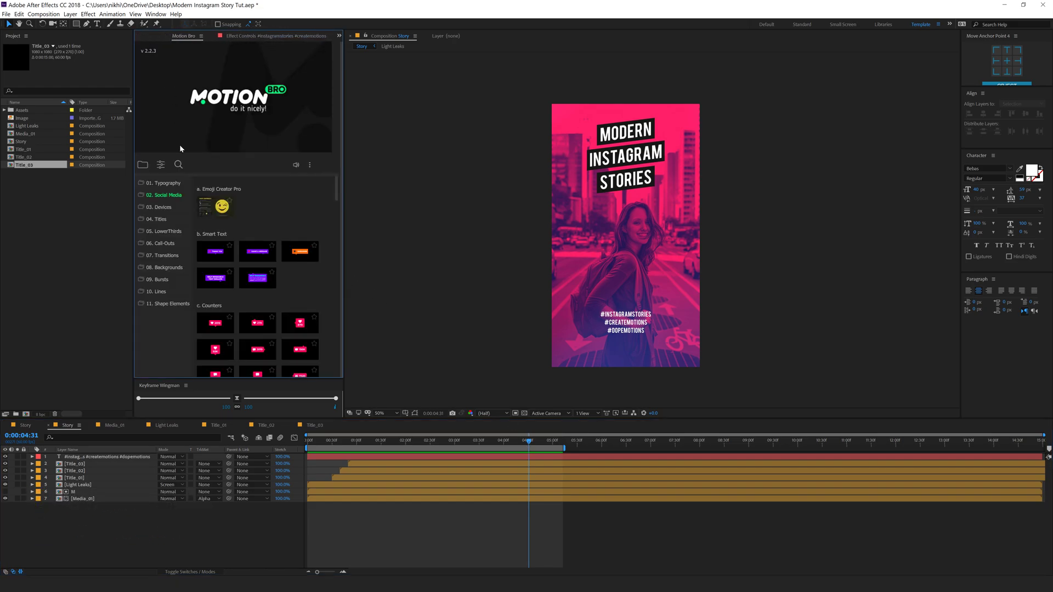
{"action": "left_click", "coordinate": [163, 199]}
{"action": "left_click", "coordinate": [164, 264]}
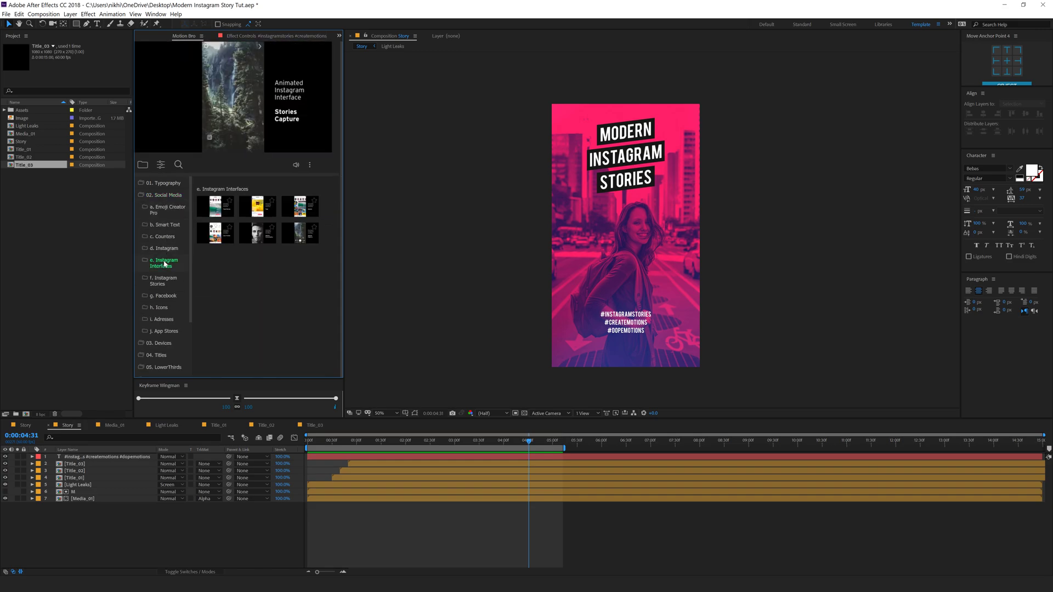
{"action": "left_click", "coordinate": [168, 249]}
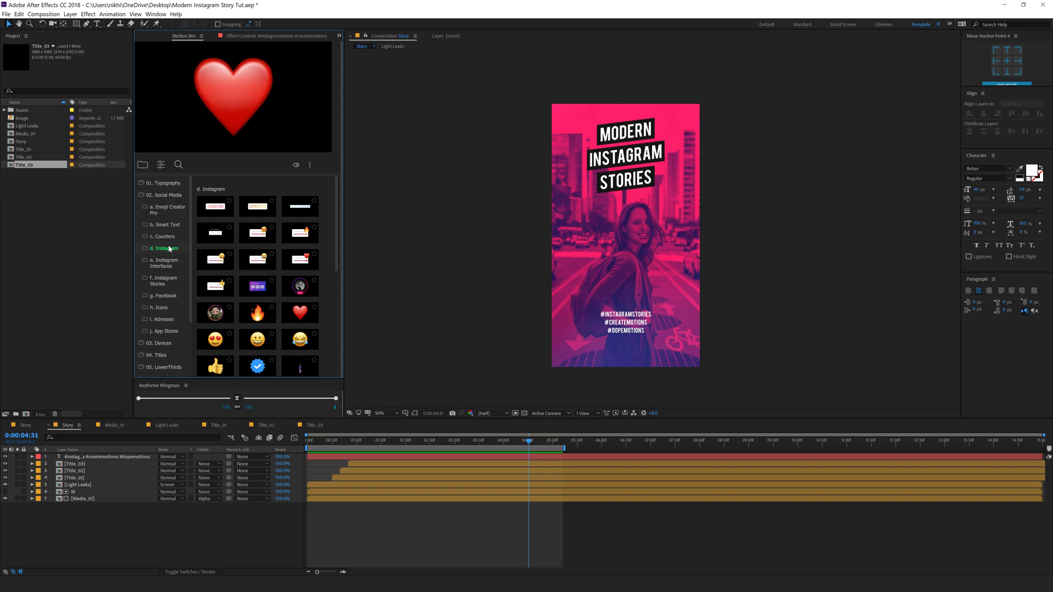
{"action": "left_click", "coordinate": [163, 280]}
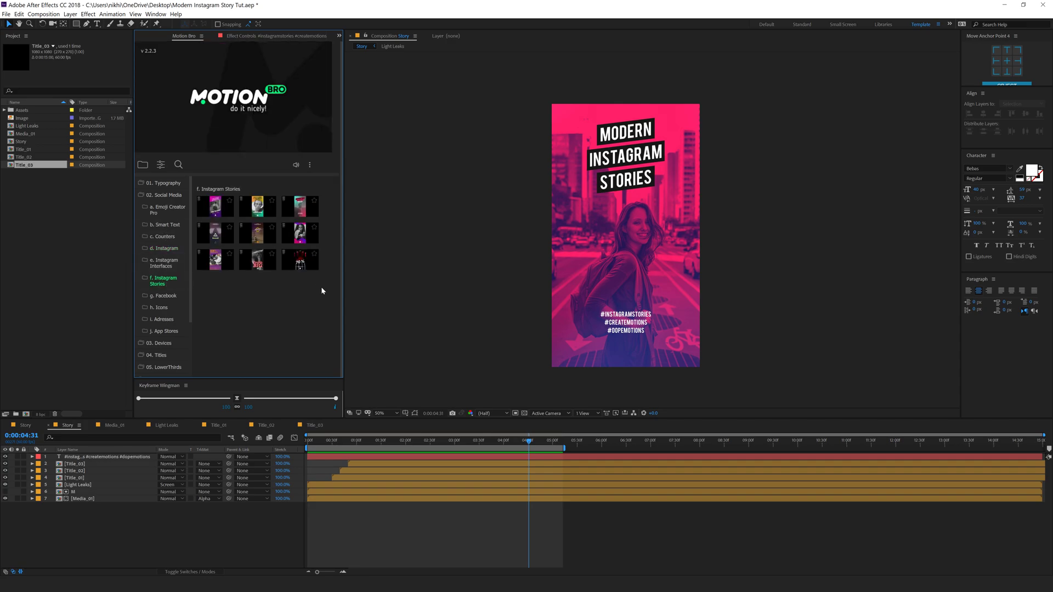
{"action": "mouse_move", "coordinate": [302, 217]}
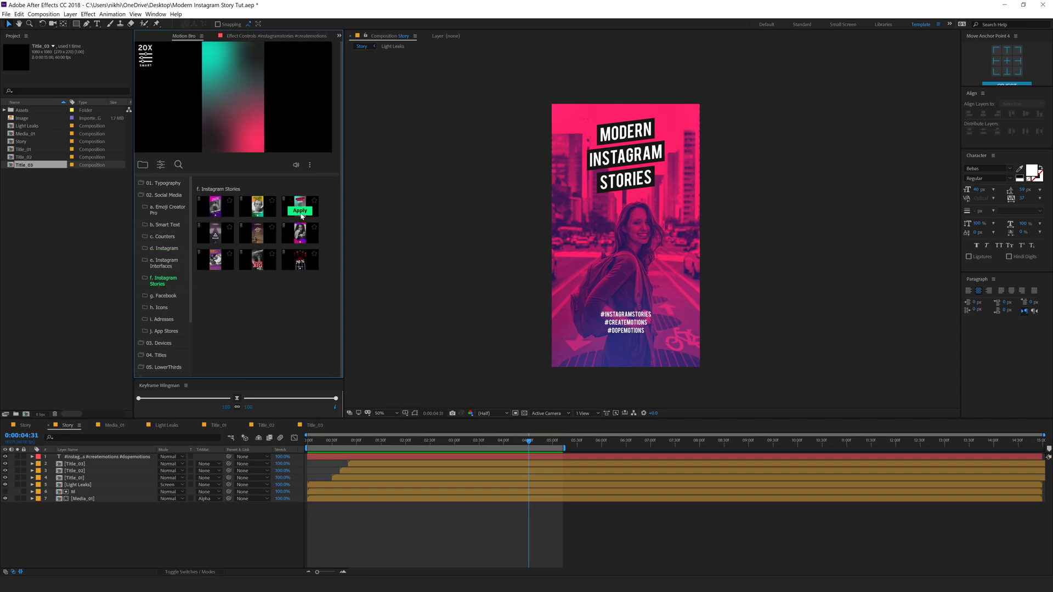